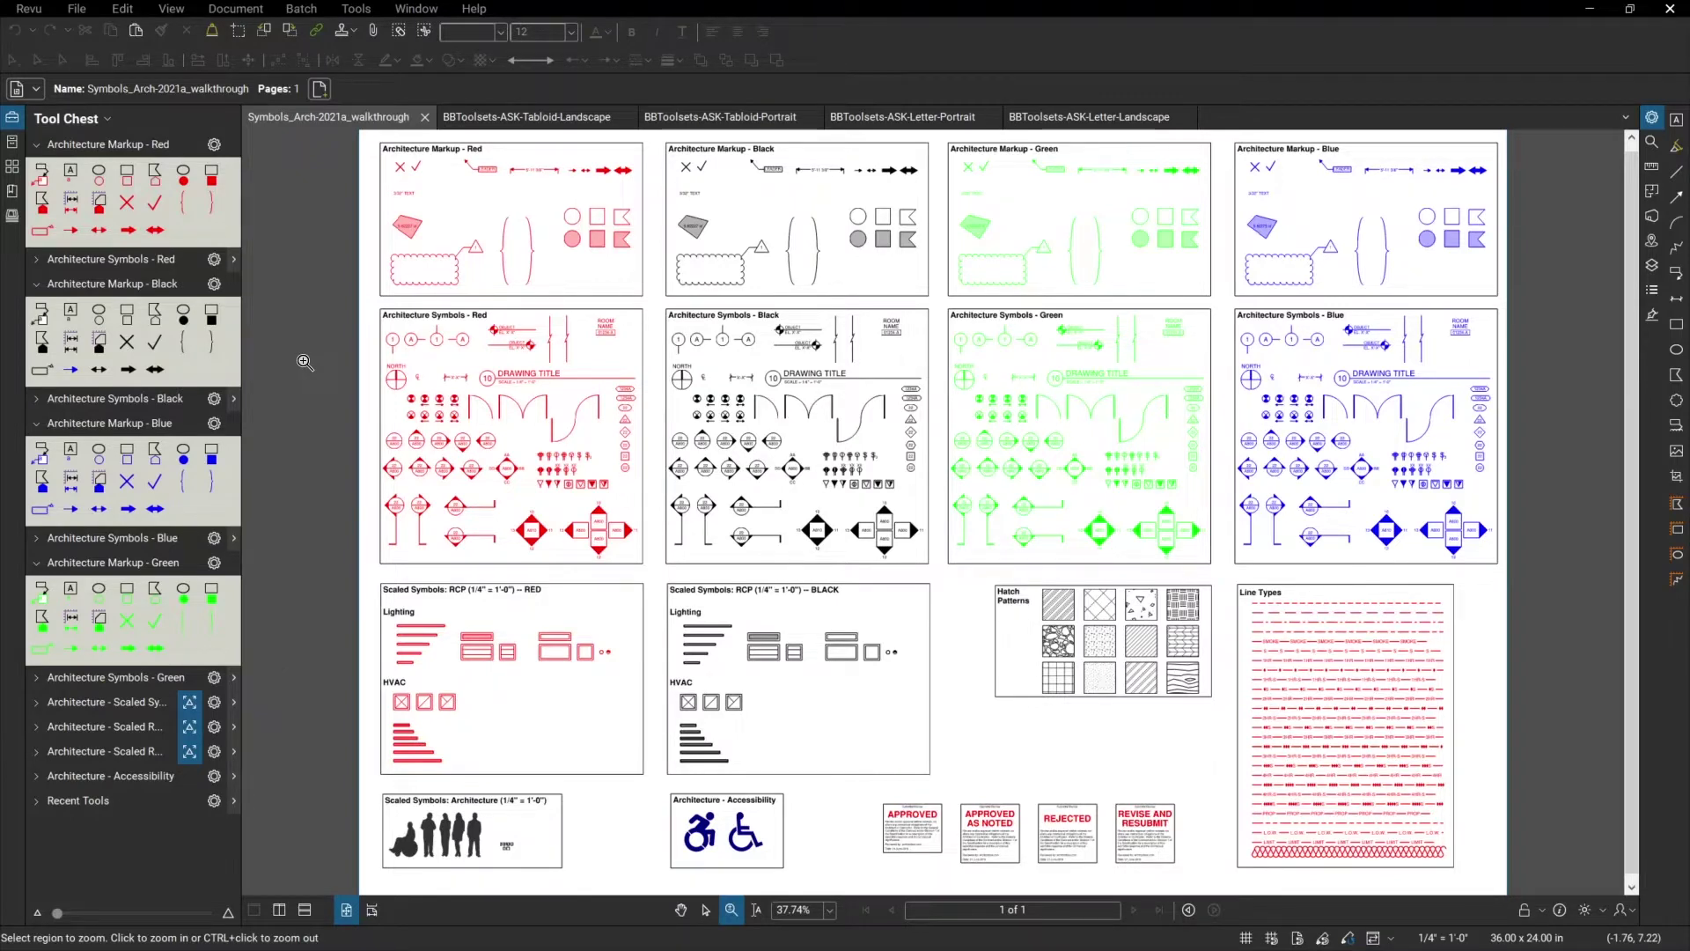
# - Zoom in on the Architecture Markup - Red panel of the sheet
pyautogui.moveTo(363, 133); pyautogui.dragTo(656, 295)
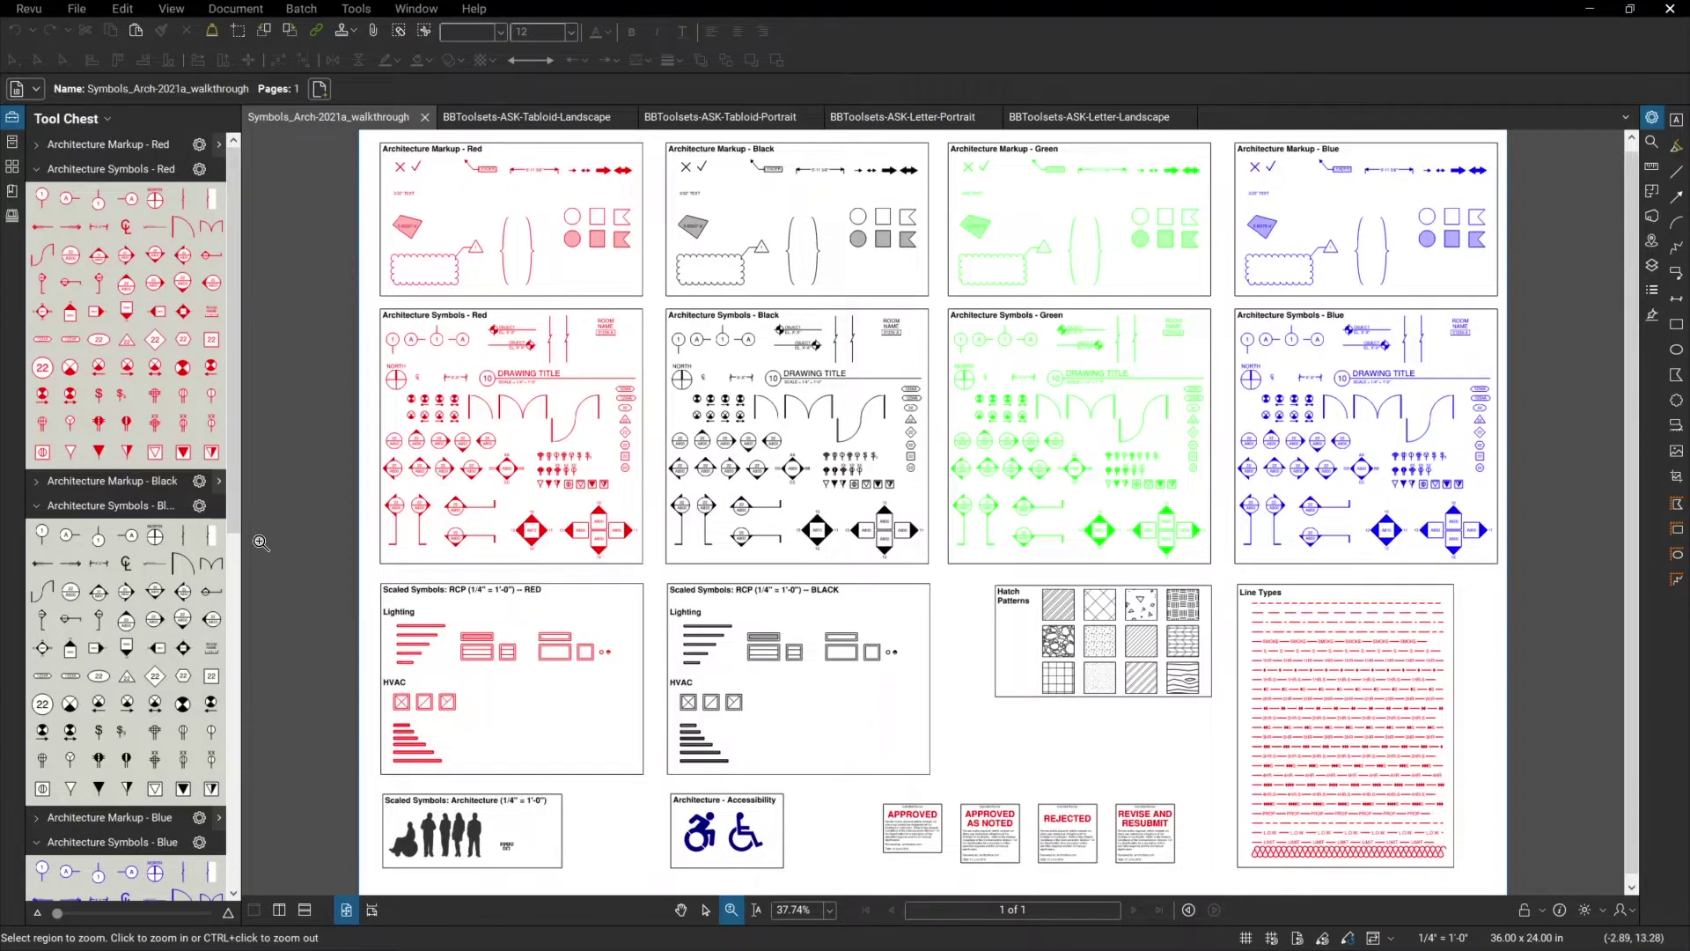
# - Scroll the Tool Chest and zoom into the Architecture Symbols - Red panel
pyautogui.moveTo(235, 494)
pyautogui.mouseDown()
pyautogui.moveTo(234, 846)
pyautogui.moveTo(253, 472)
pyautogui.mouseUp()
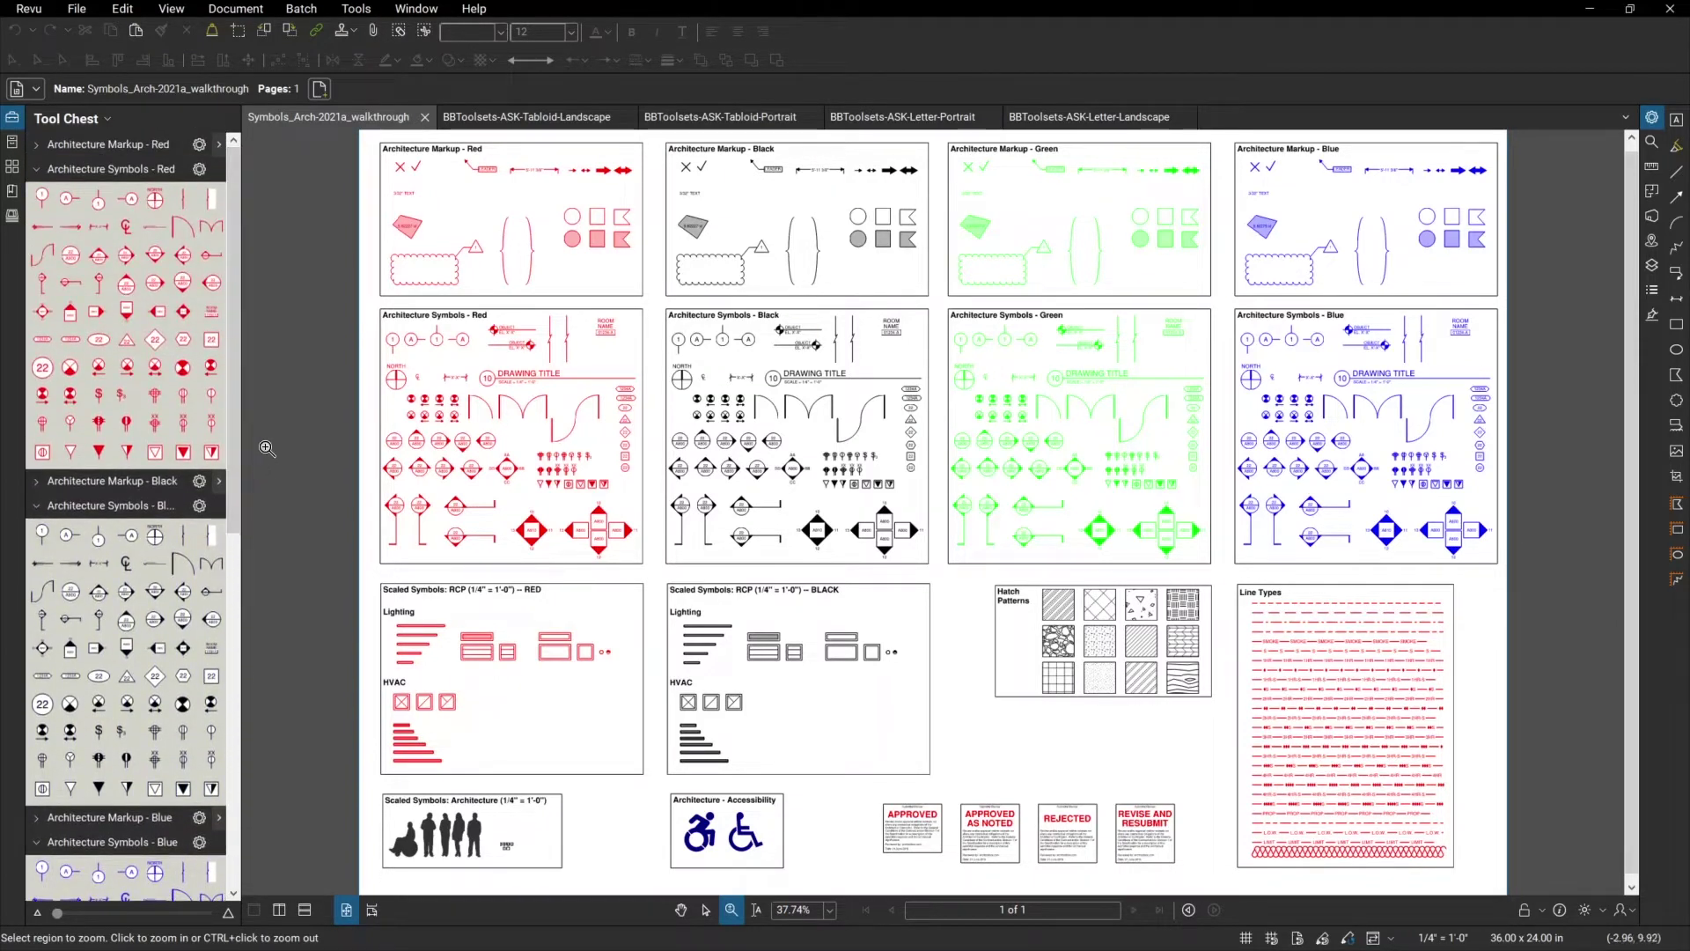
pyautogui.moveTo(363, 299); pyautogui.dragTo(666, 584)
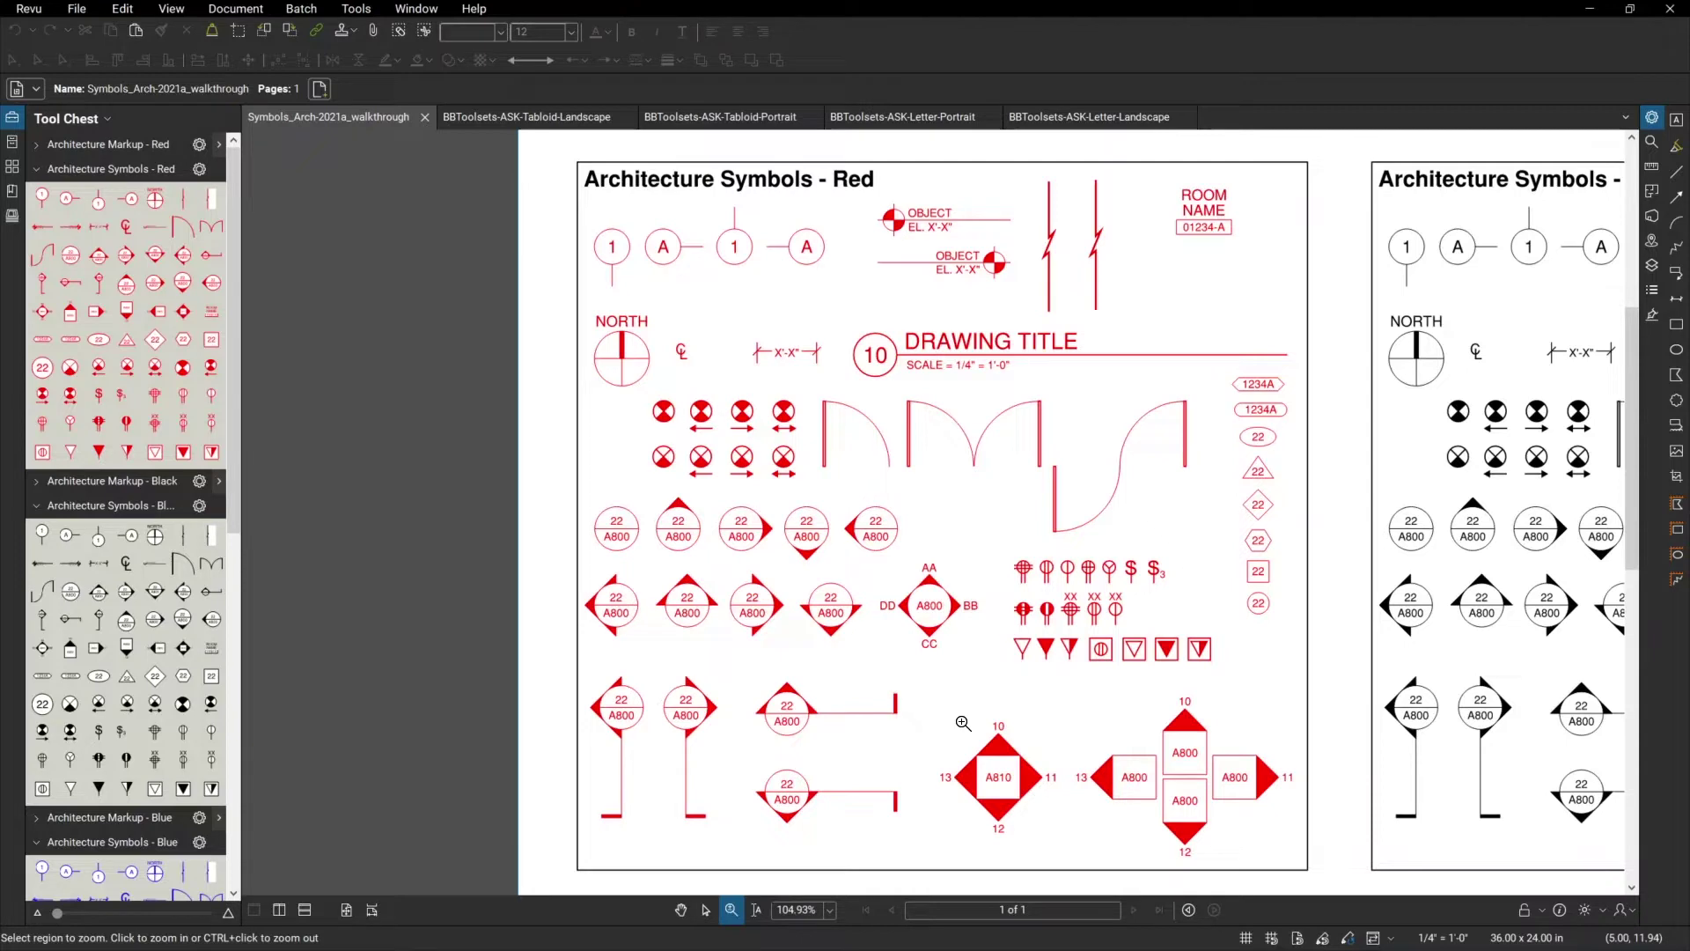
# - Magnify the red section markers and change the first marker's number from 22 to 45
pyautogui.moveTo(583, 467); pyautogui.dragTo(904, 675)
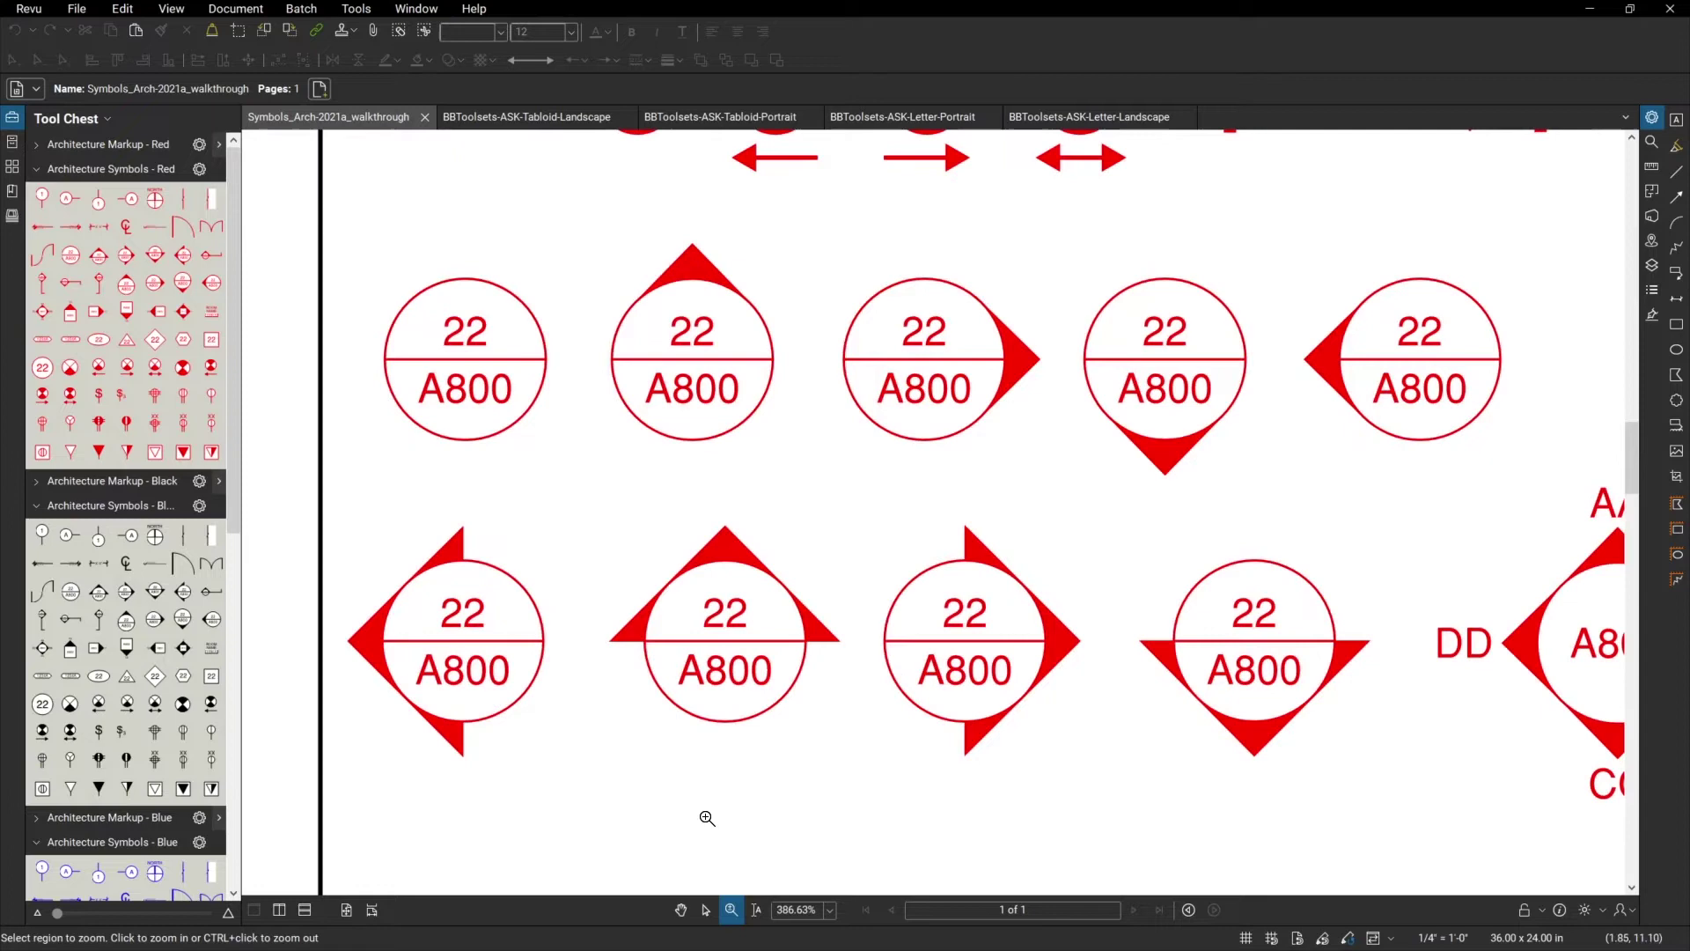
pyautogui.click(707, 910)
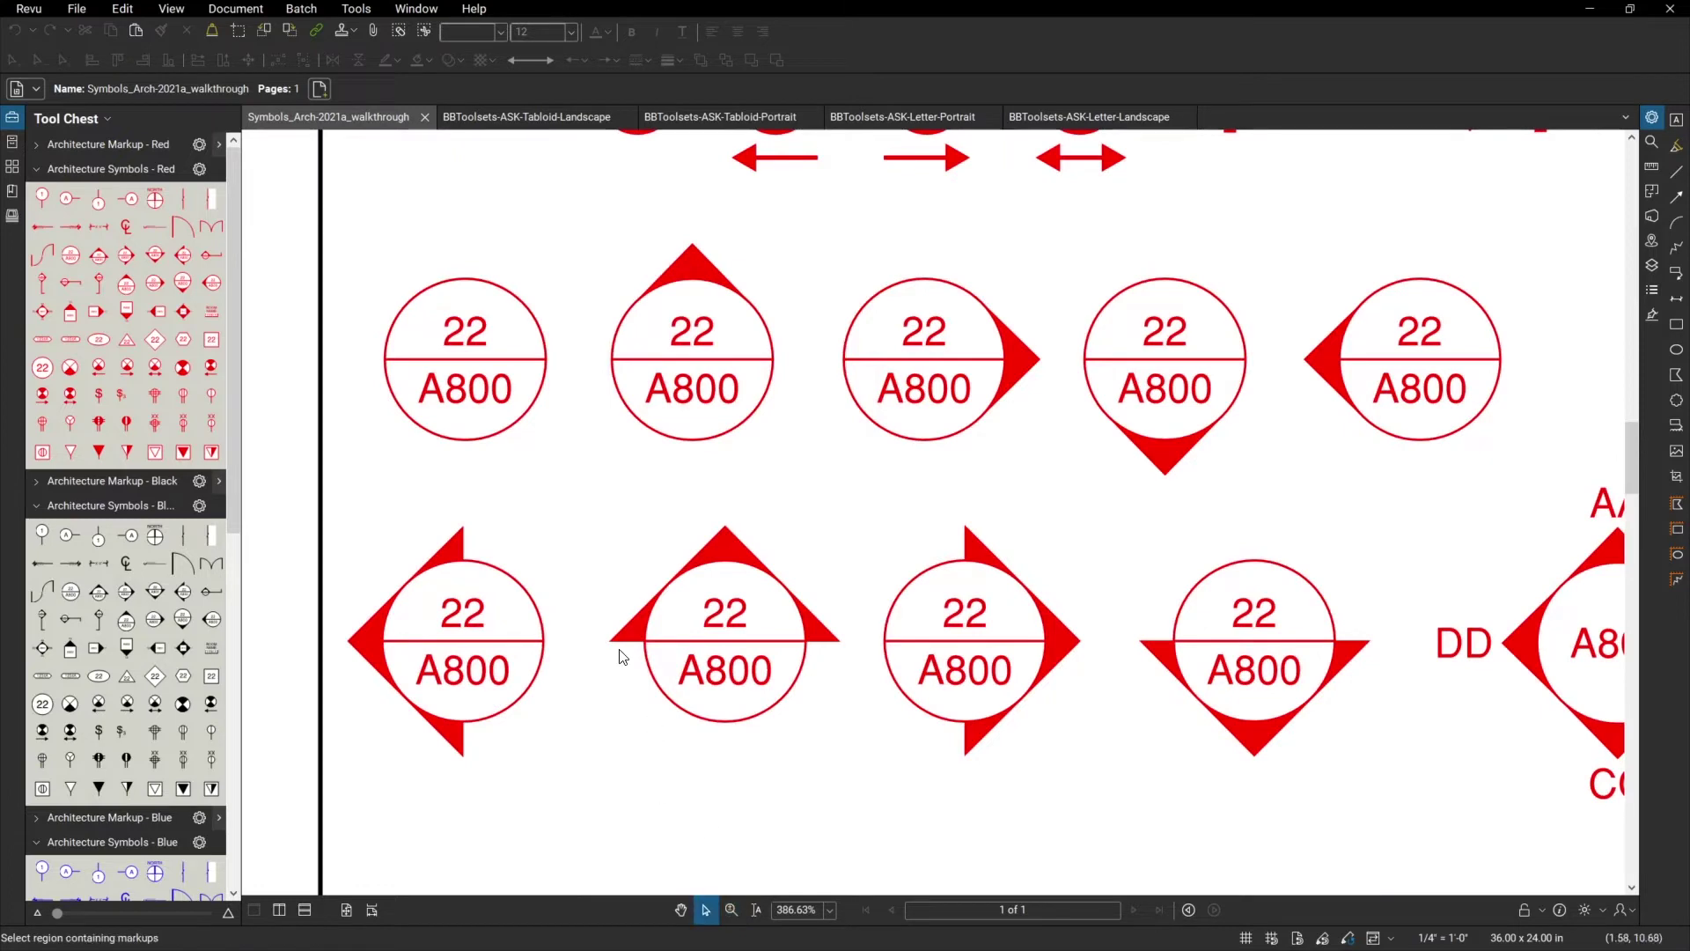
pyautogui.doubleClick(470, 342)
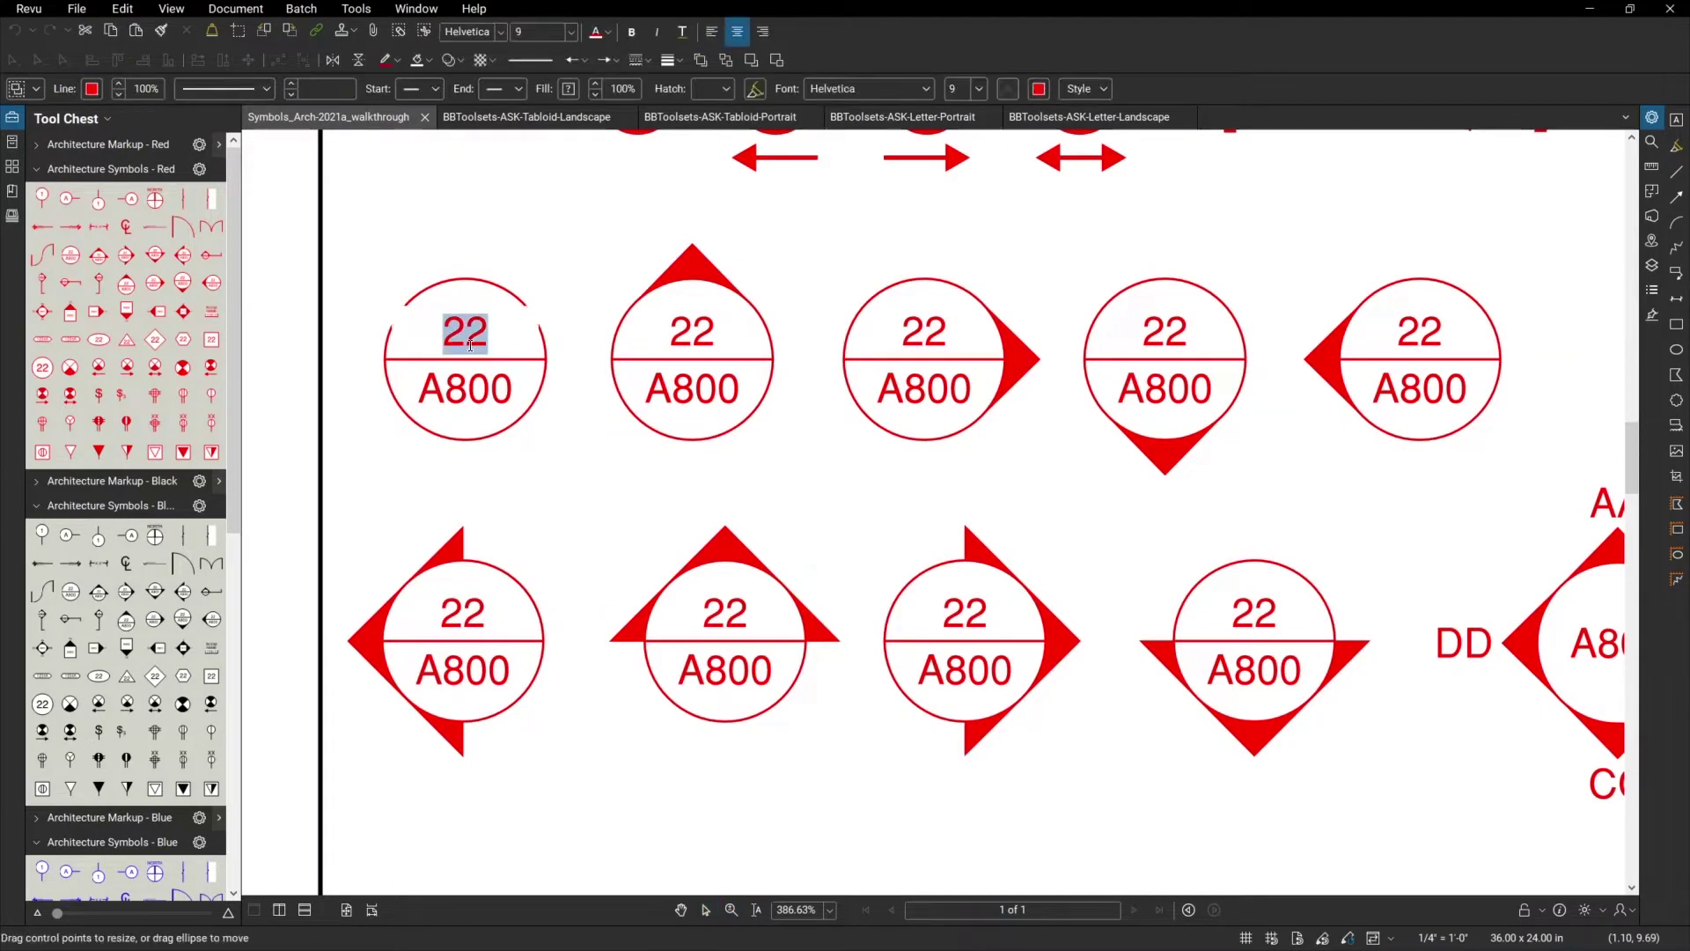
pyautogui.write('45')
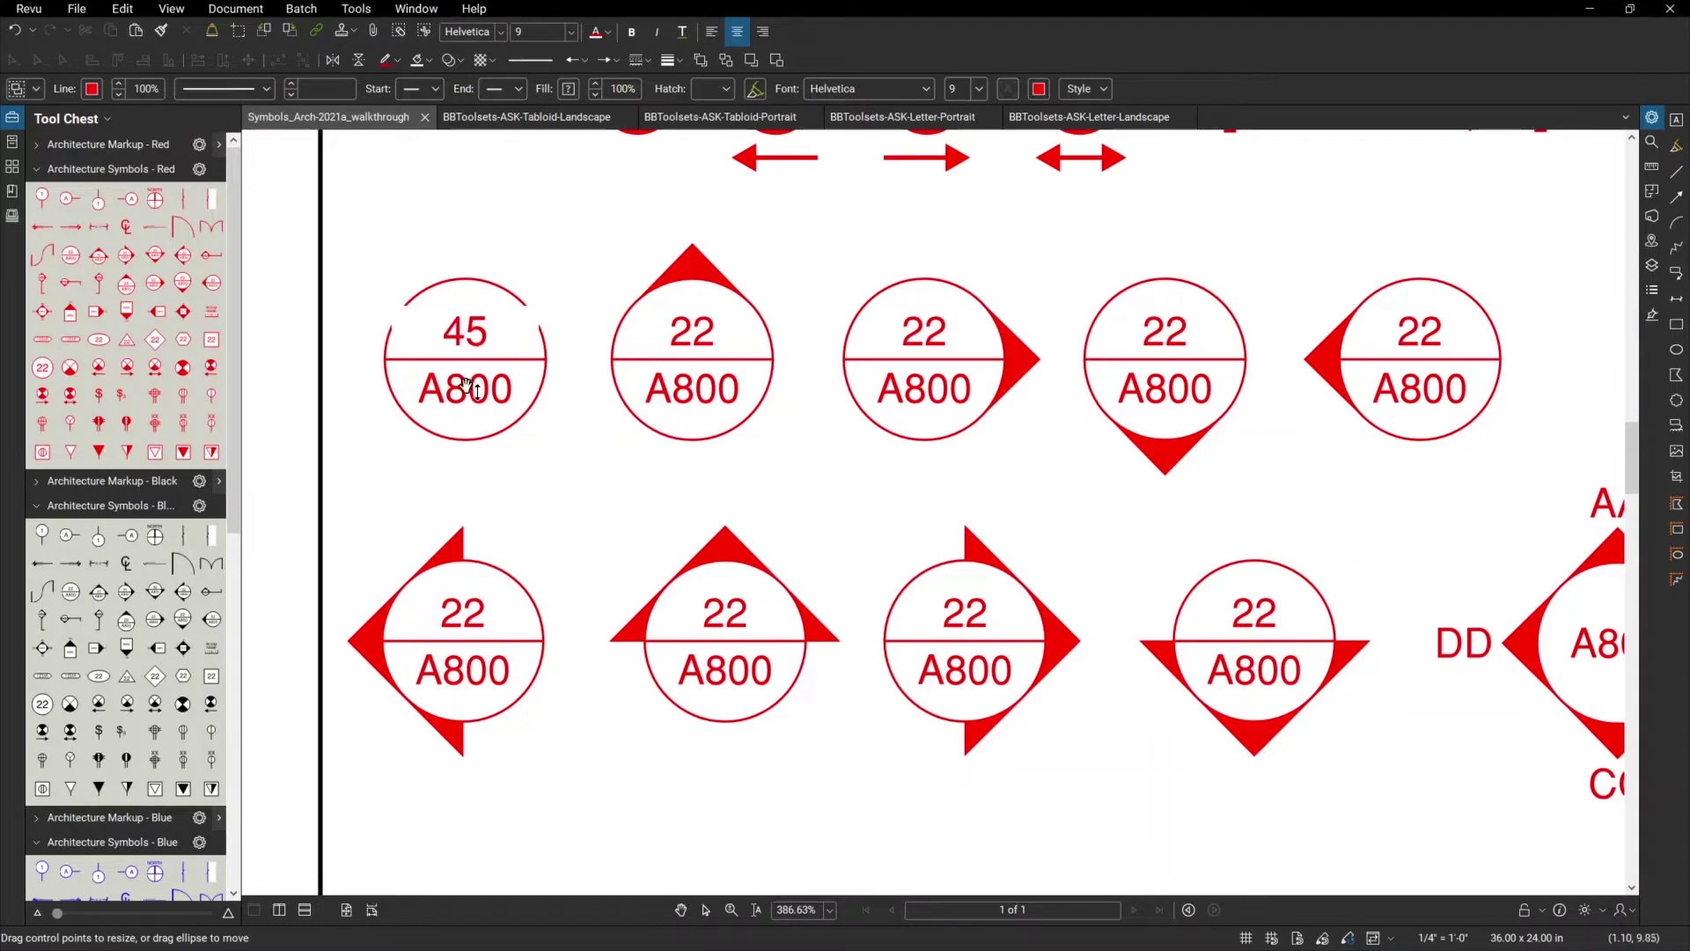
# - Change the sheet label A800 to A930 and nudge the relabelled marker up and left
pyautogui.doubleClick(472, 395)
pyautogui.moveTo(445, 398); pyautogui.dragTo(501, 397)
pyautogui.write('9')
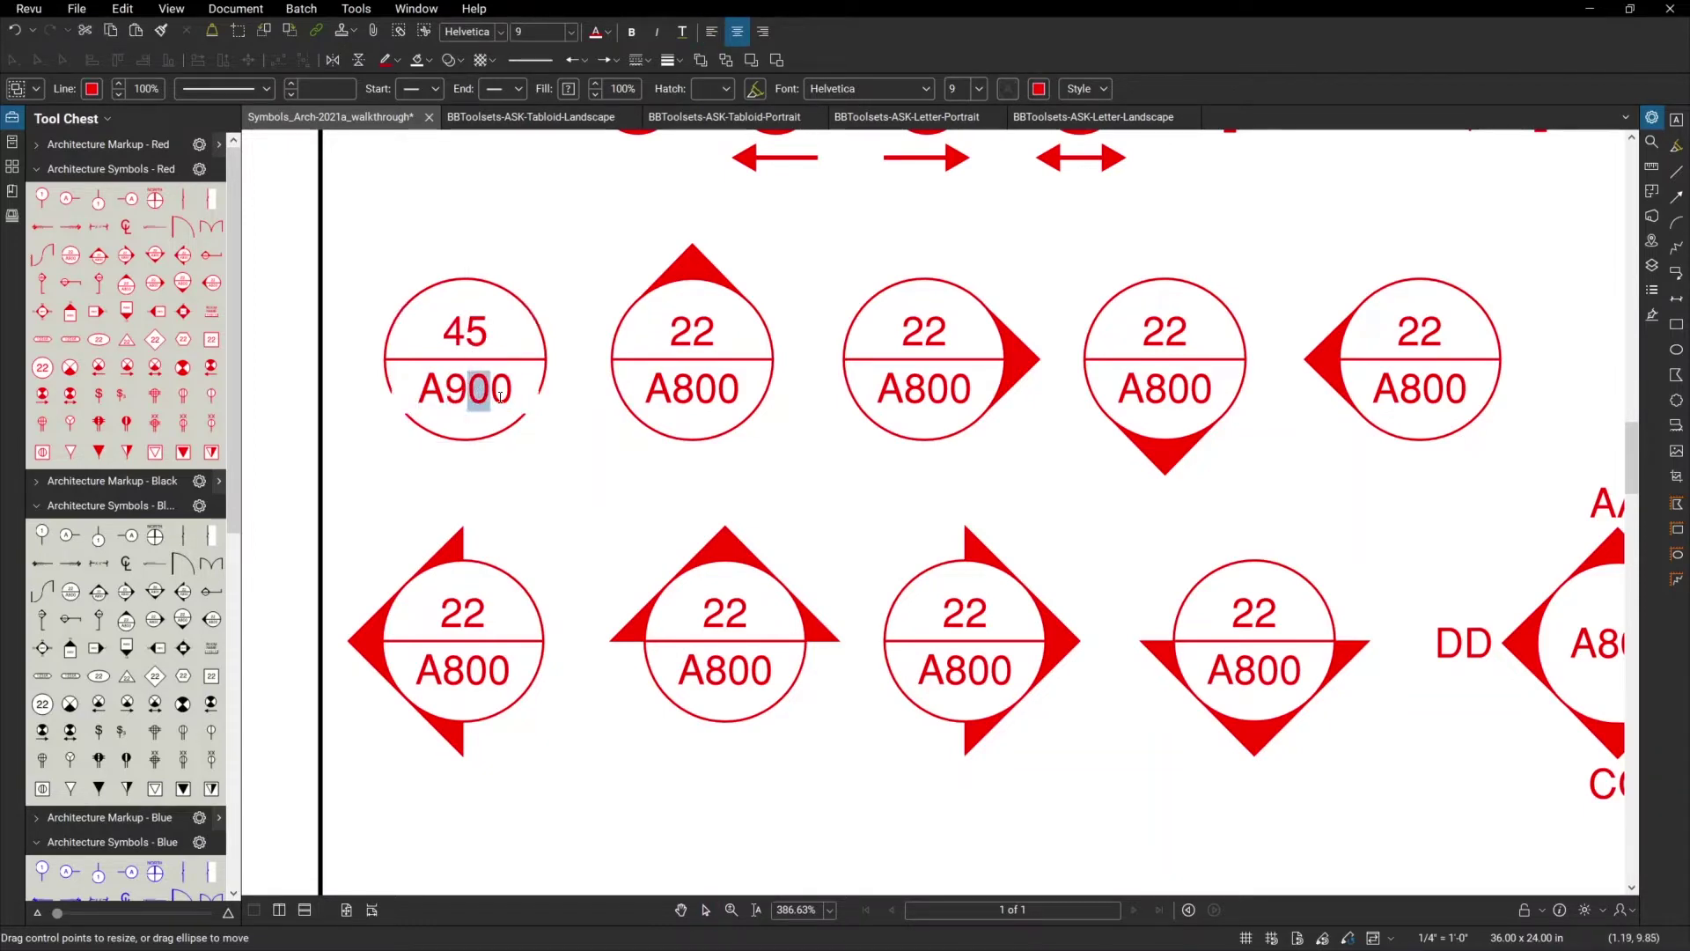
pyautogui.write('3')
pyautogui.press('Escape')
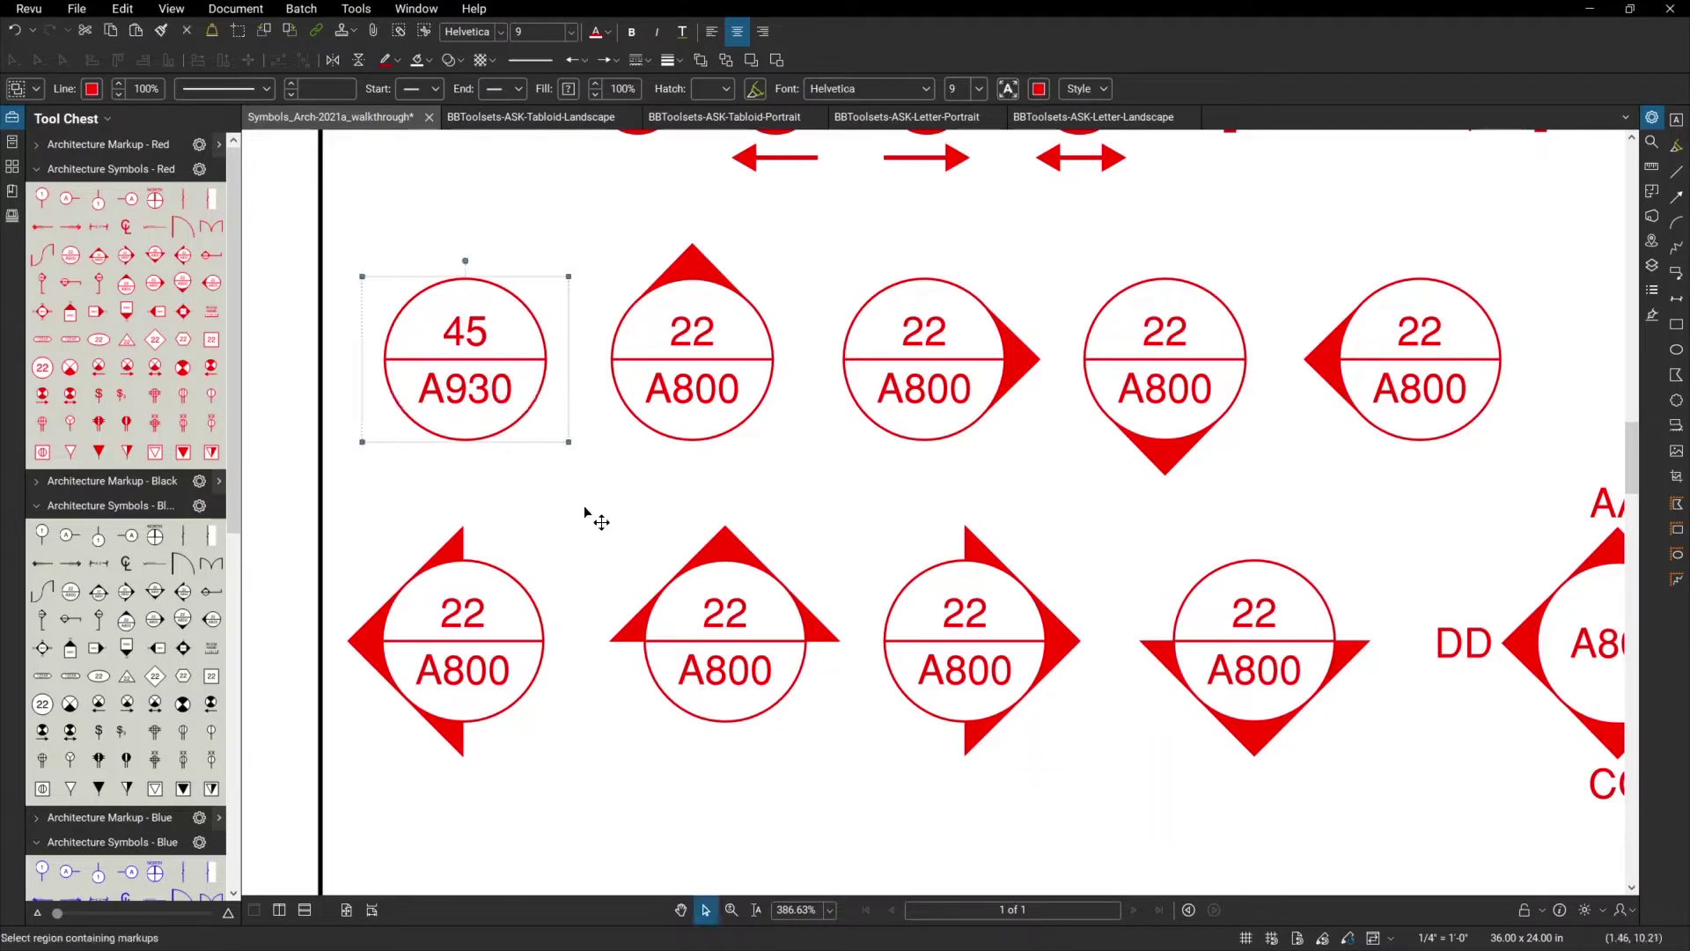
pyautogui.scroll(-5, 585, 511)
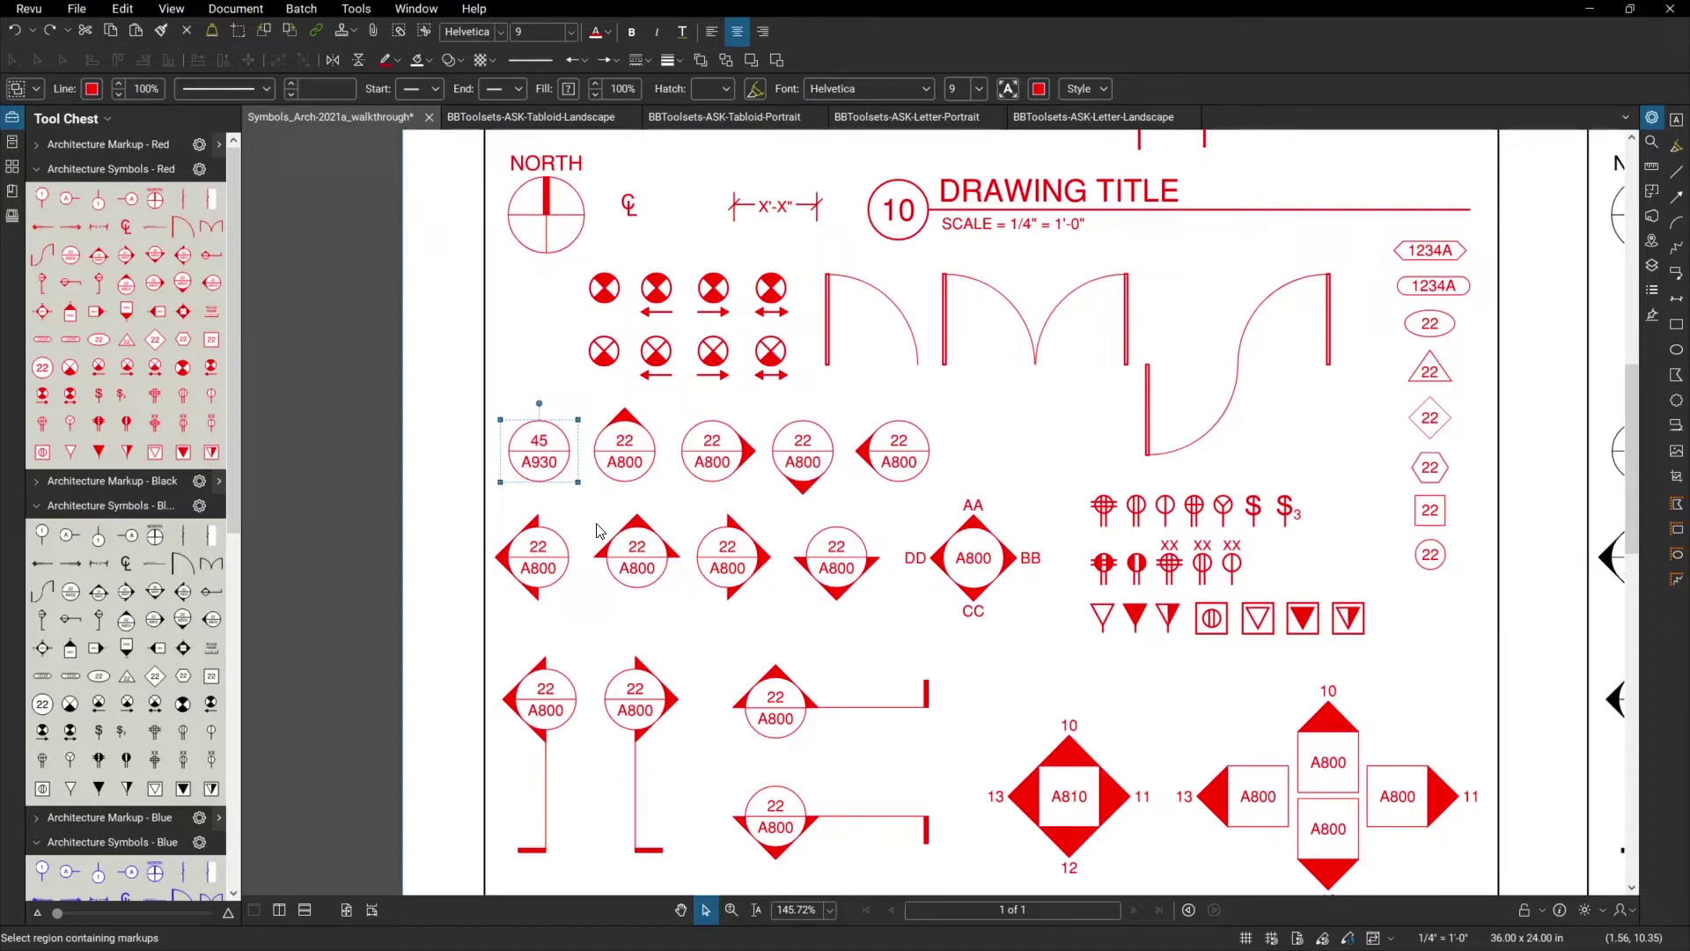
pyautogui.moveTo(573, 479); pyautogui.dragTo(533, 427)
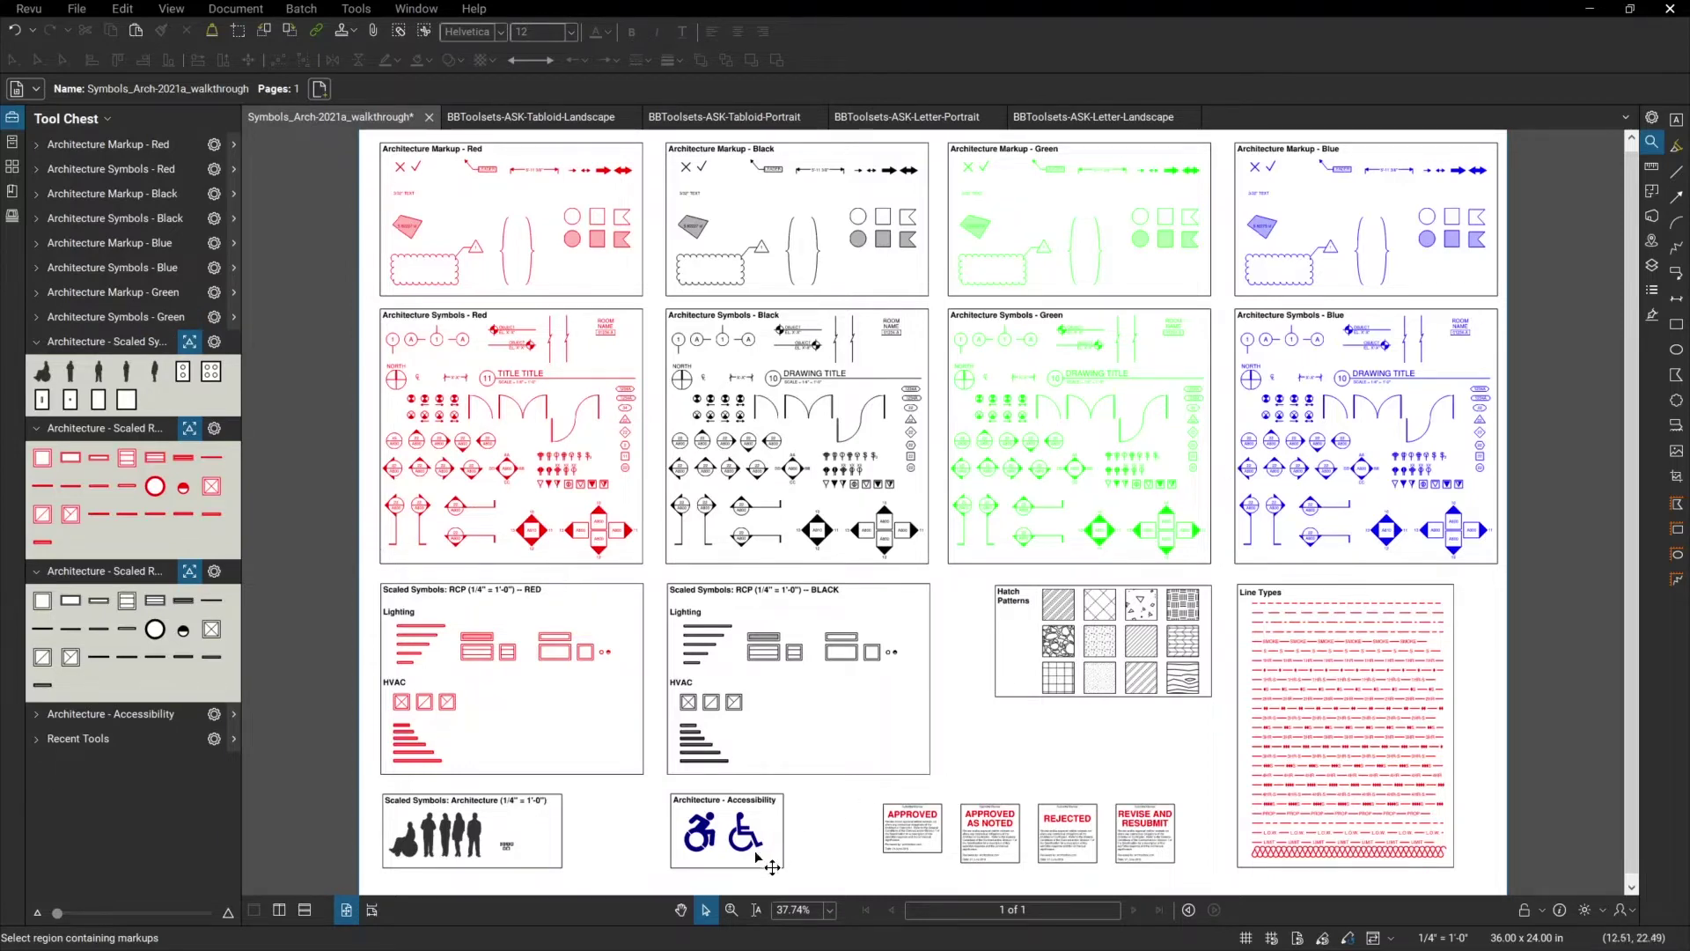
# - Zoom into the red RCP scaled symbols, then open Measurements showing the 1/4" = 1'-0" scale
pyautogui.click(731, 910)
pyautogui.moveTo(369, 577); pyautogui.dragTo(657, 880)
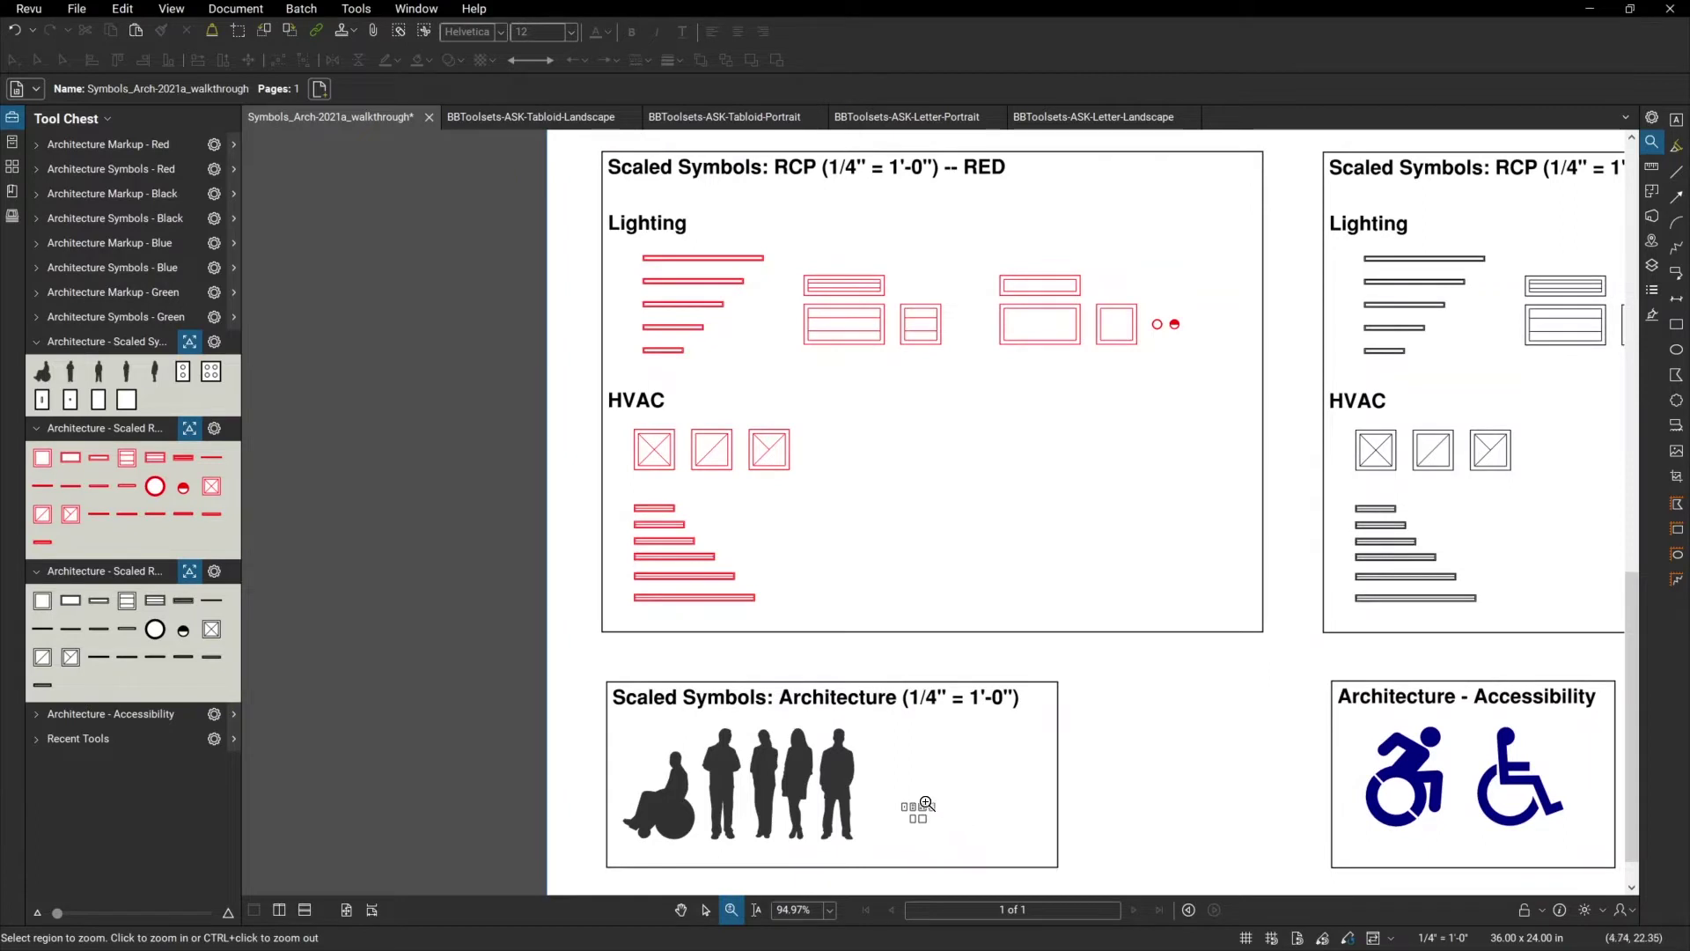
pyautogui.moveTo(885, 788); pyautogui.dragTo(955, 842)
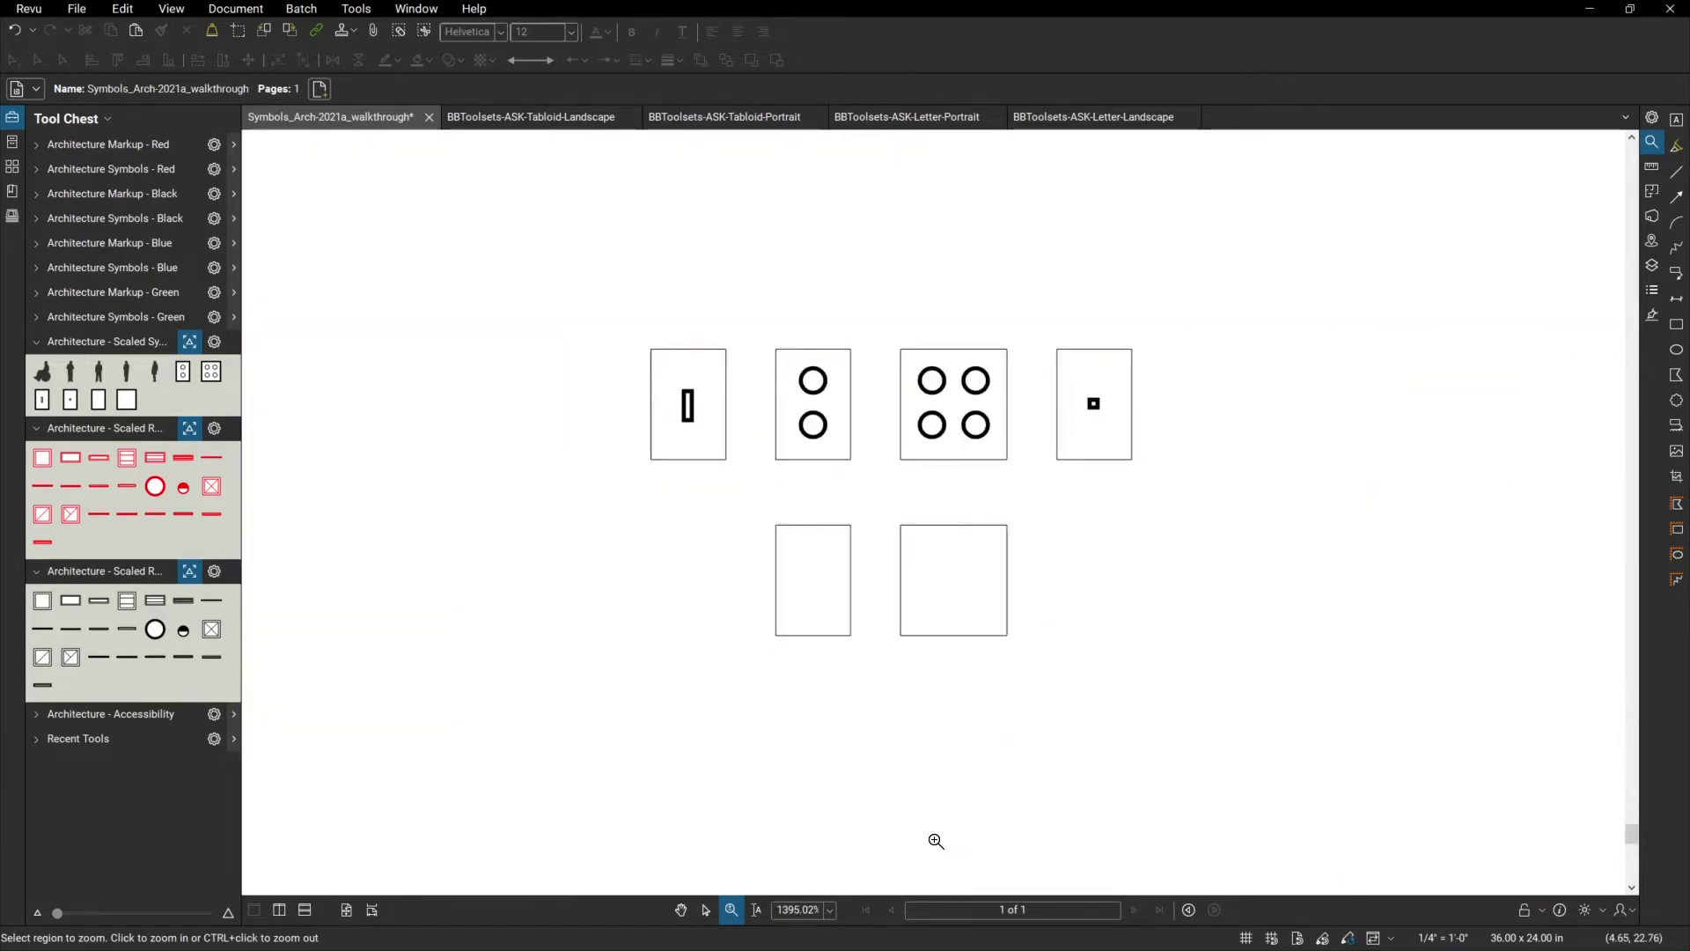
pyautogui.scroll(-10, 749, 742)
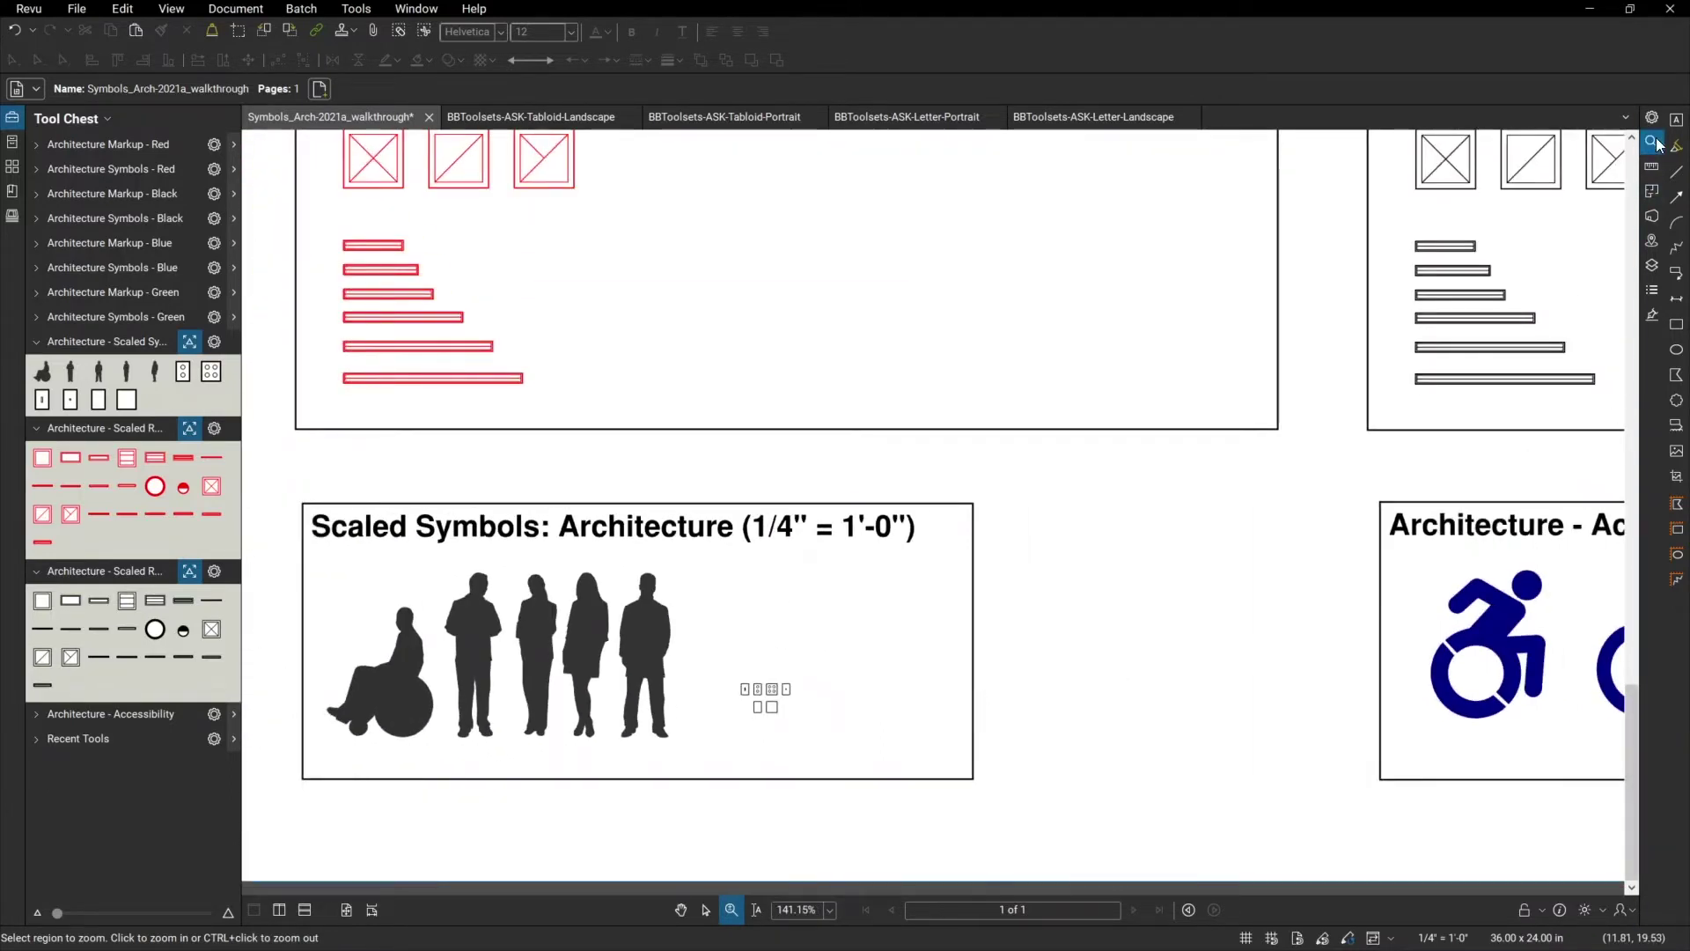
pyautogui.click(1651, 167)
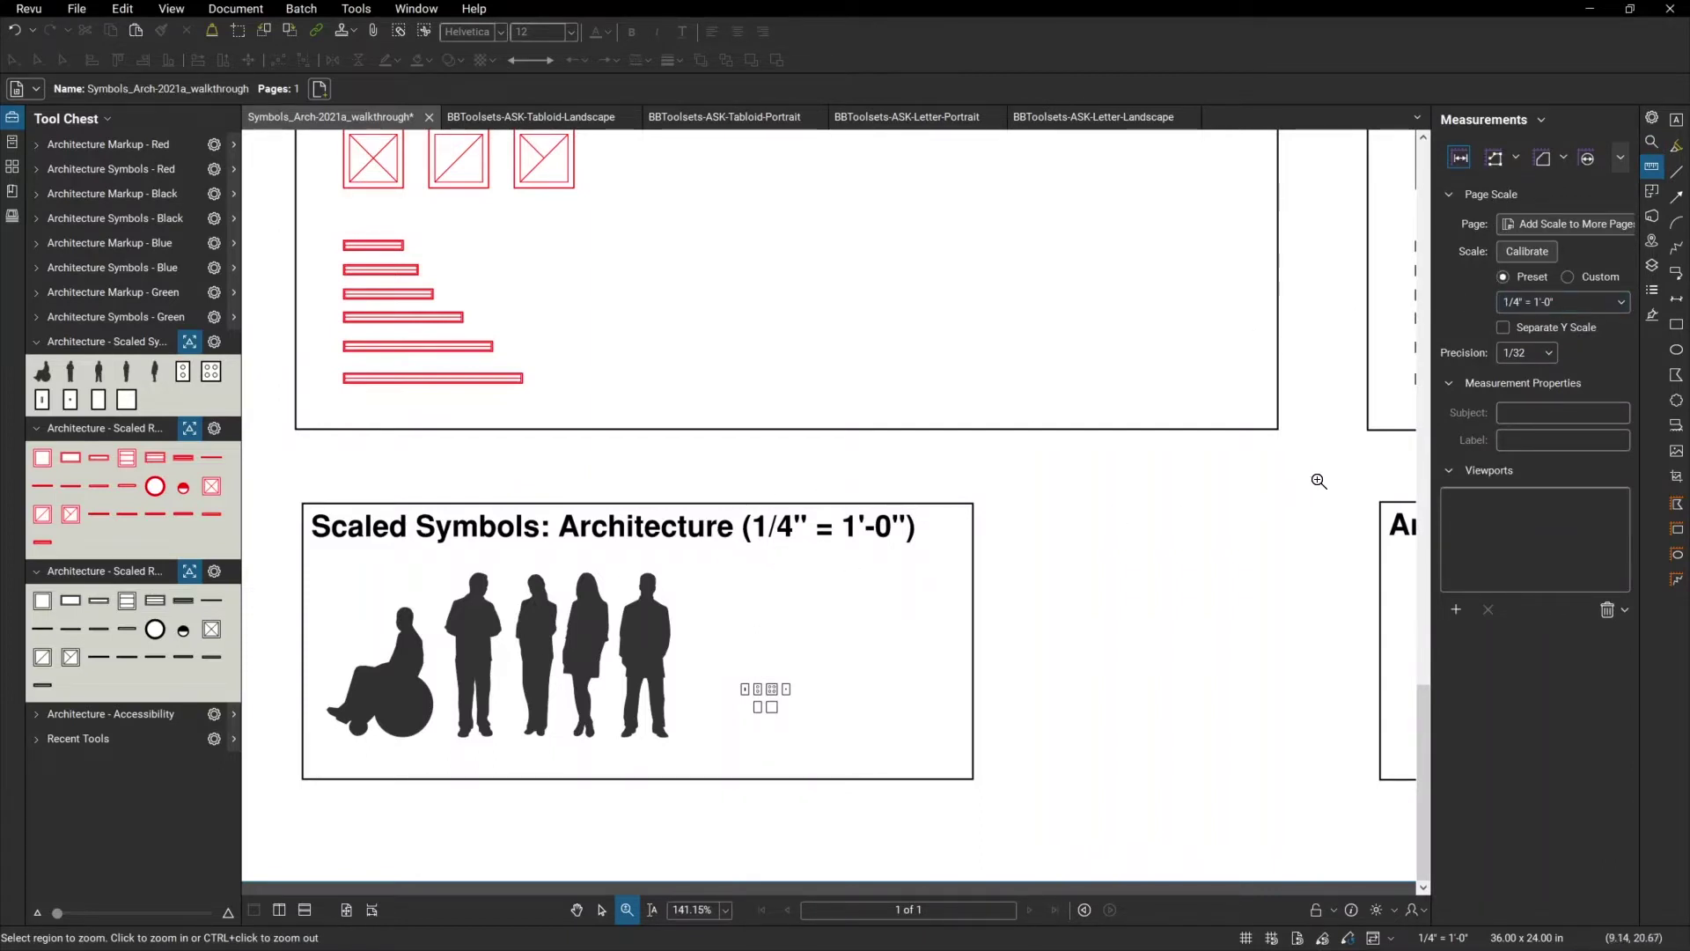
# - Change the preset page scale to 1/2" = 1'-0" and place a standing-man scaled symbol to test it
pyautogui.click(1624, 303)
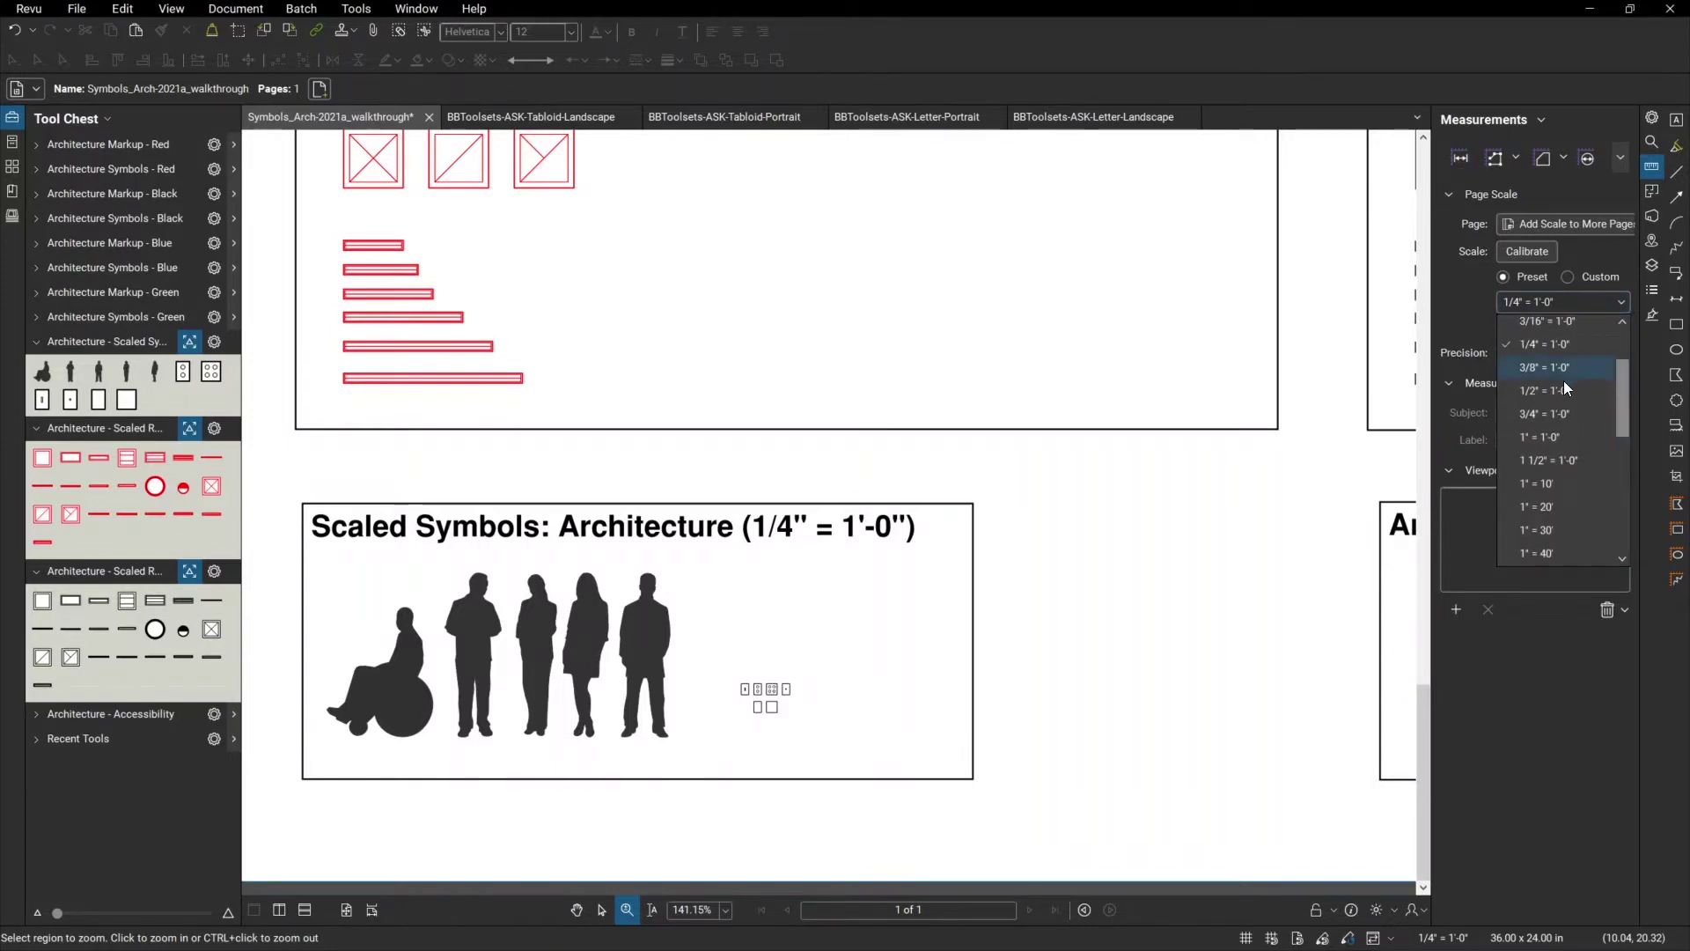
pyautogui.click(1561, 374)
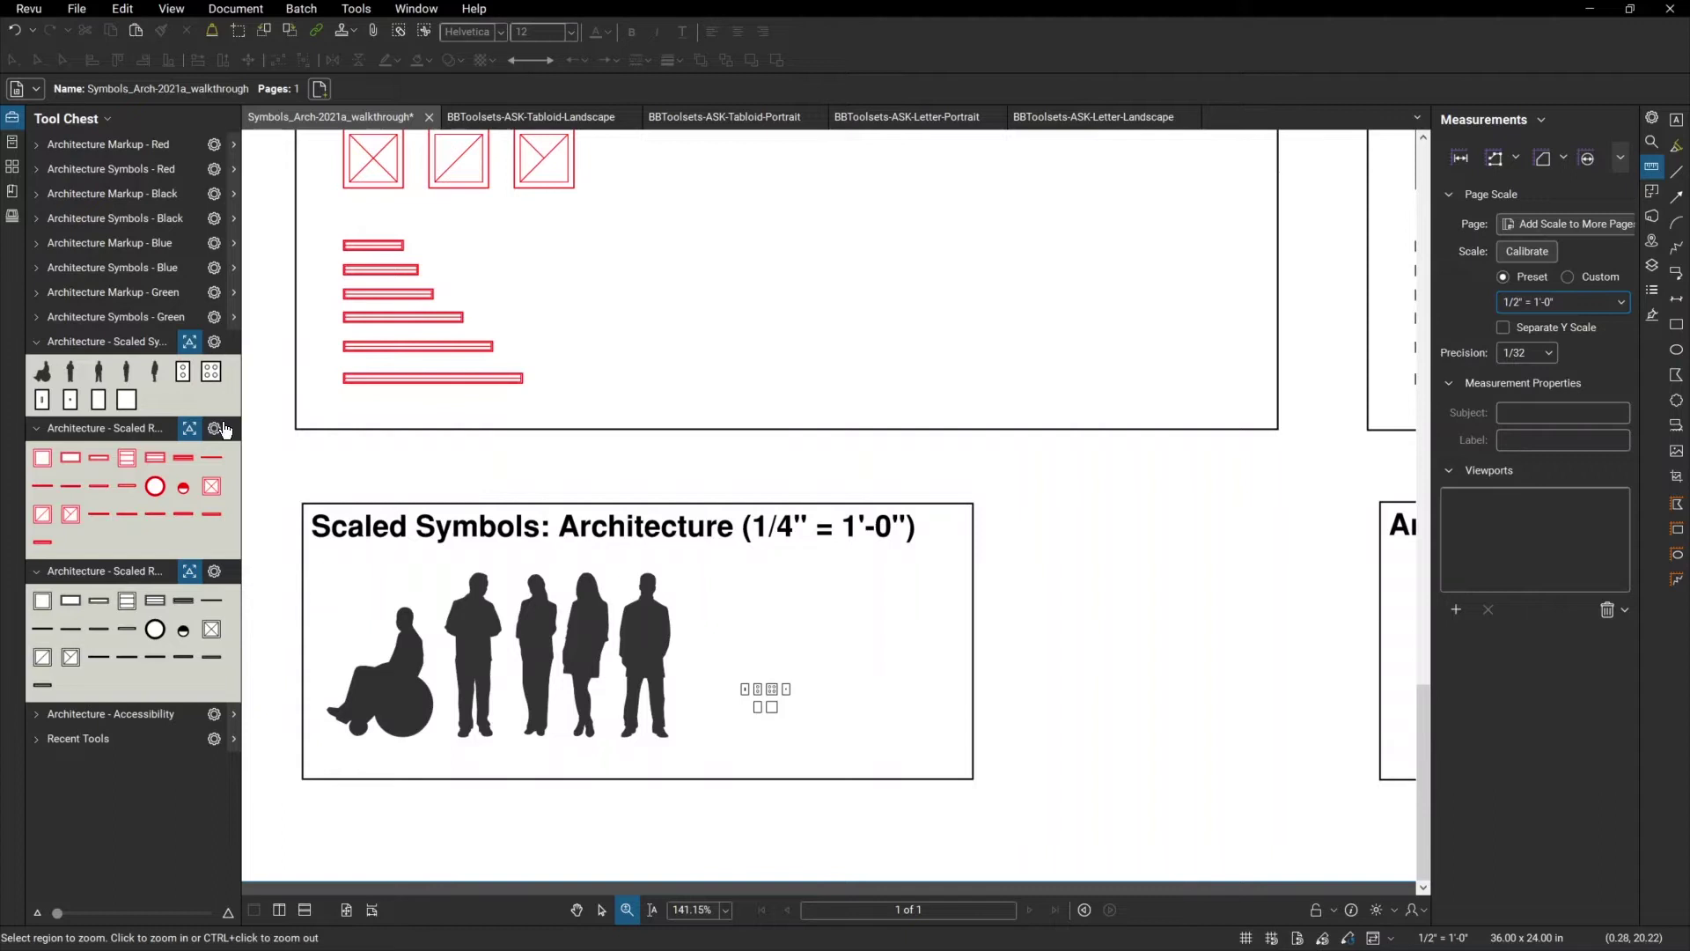
pyautogui.click(105, 373)
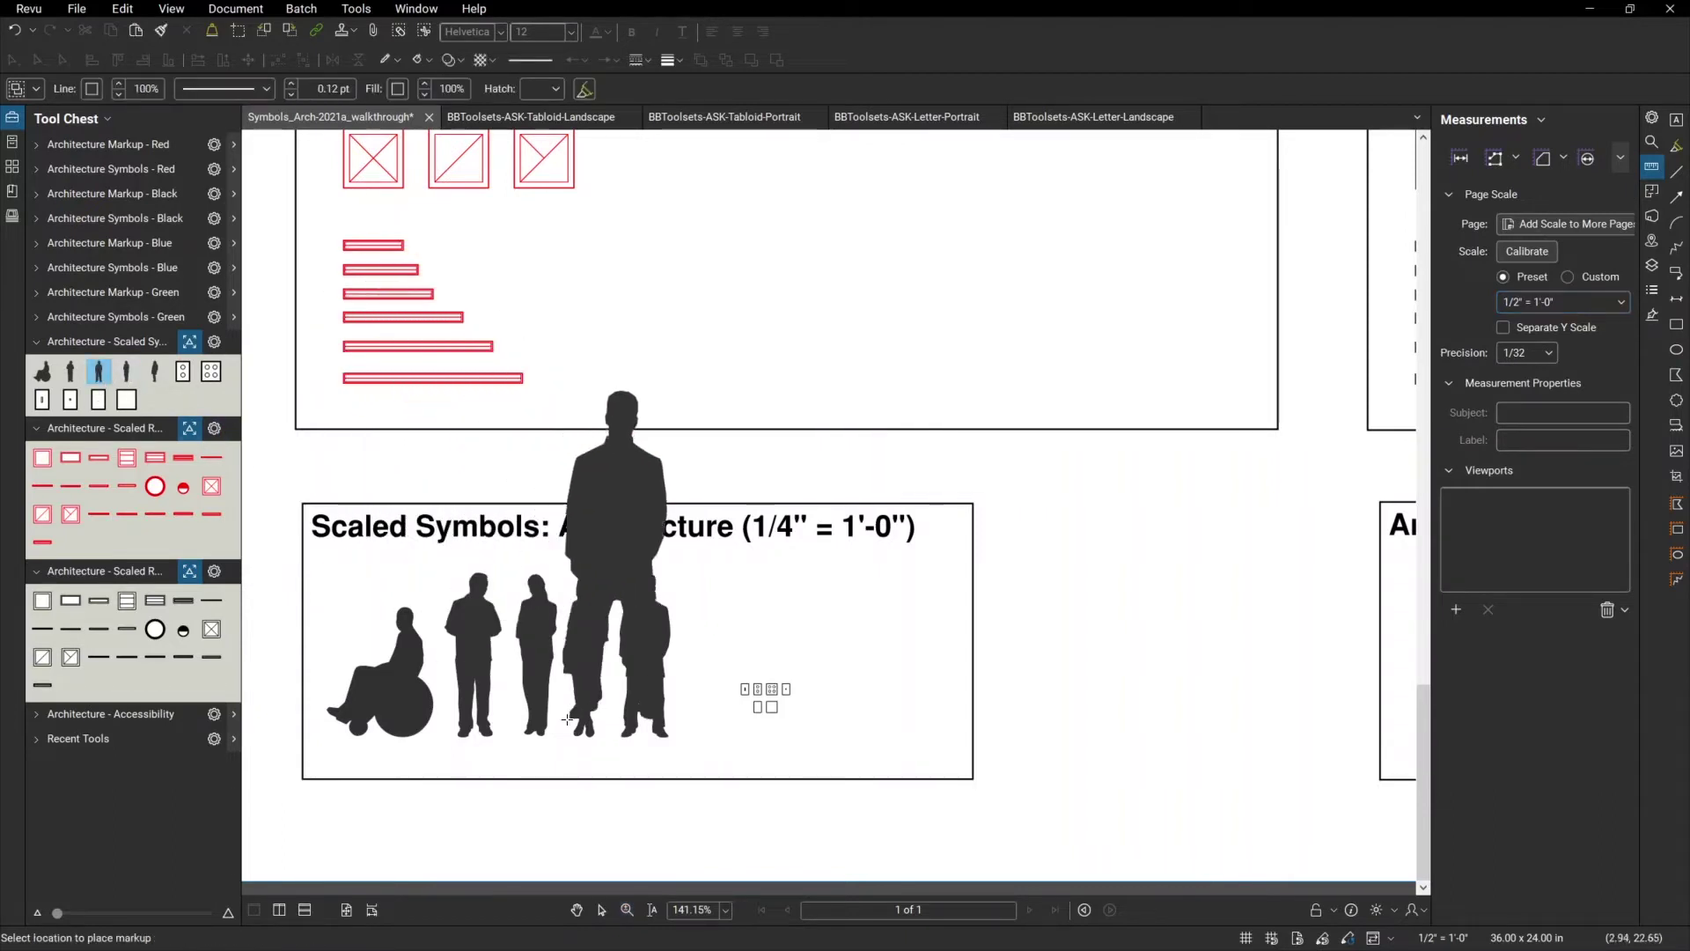
pyautogui.click(674, 738)
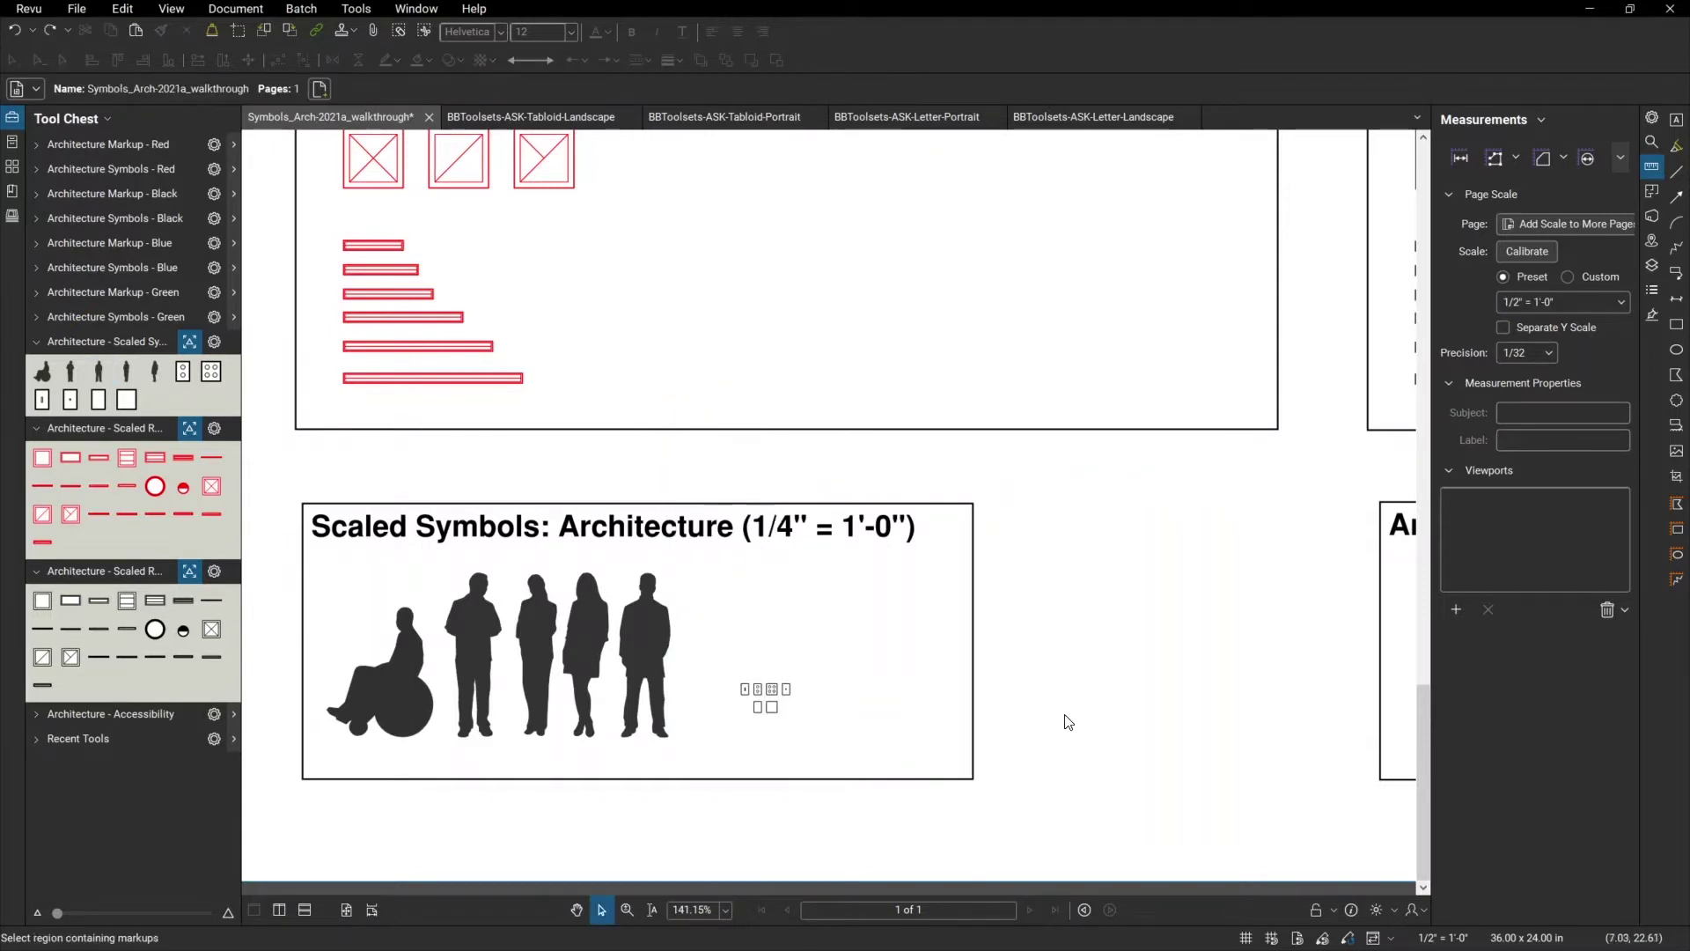
# - Place a red HVAC crossed-box symbol beside the red HVAC row at the new scale
pyautogui.scroll(-3, 1067, 722)
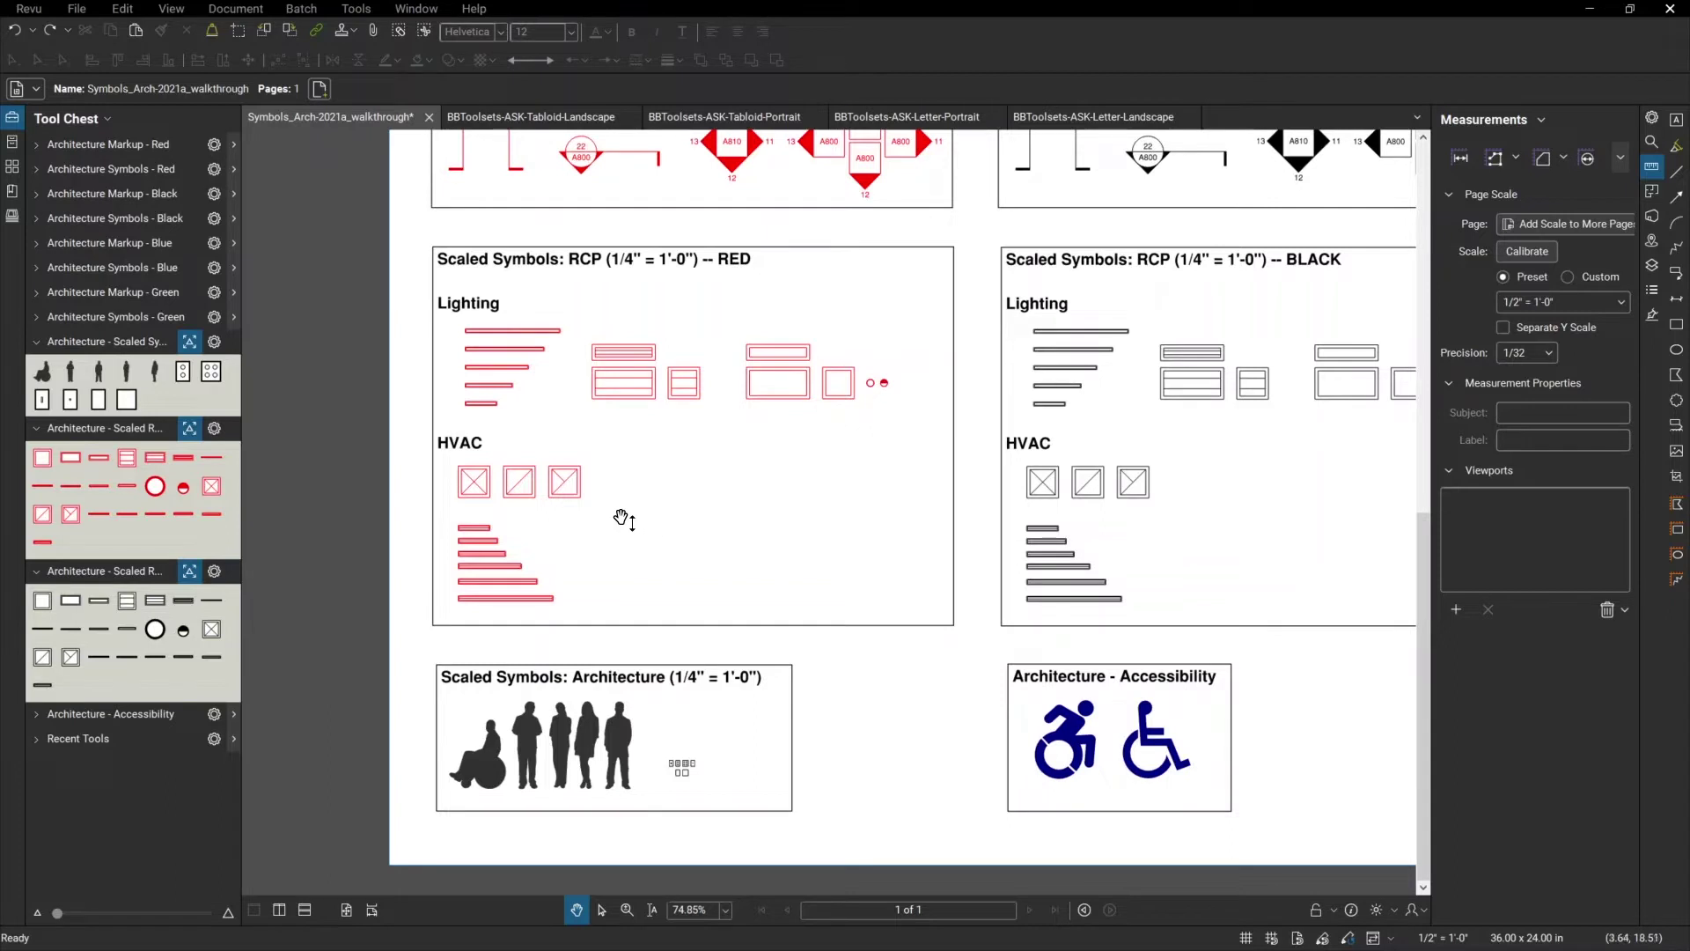
pyautogui.click(220, 494)
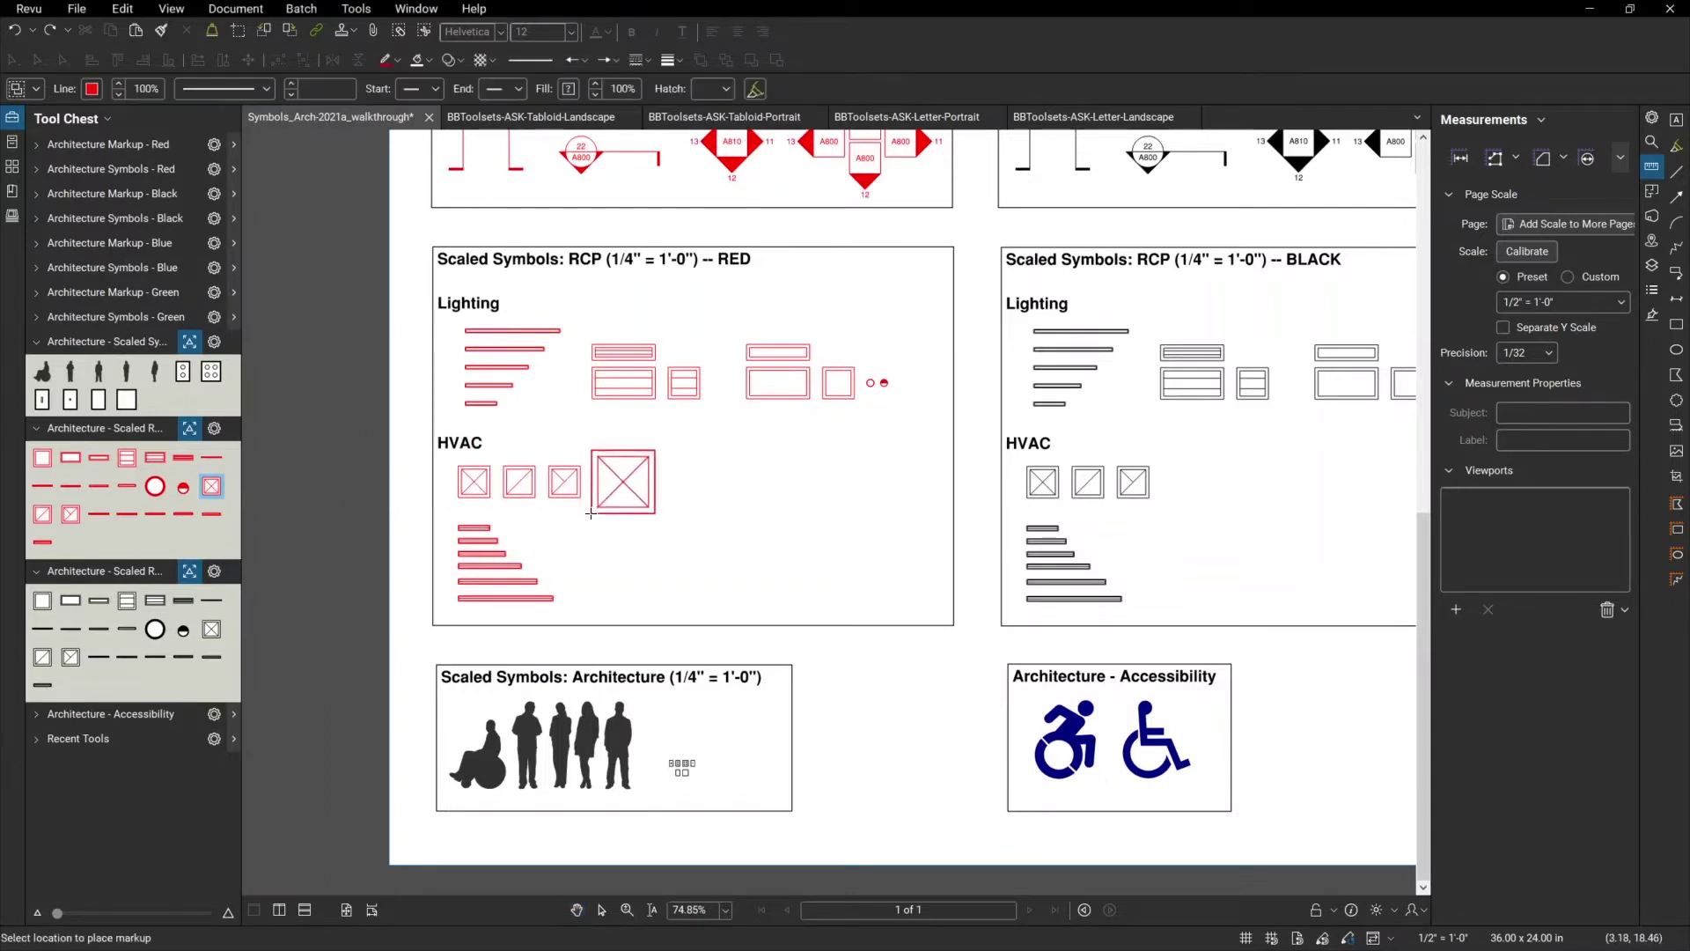
pyautogui.click(597, 505)
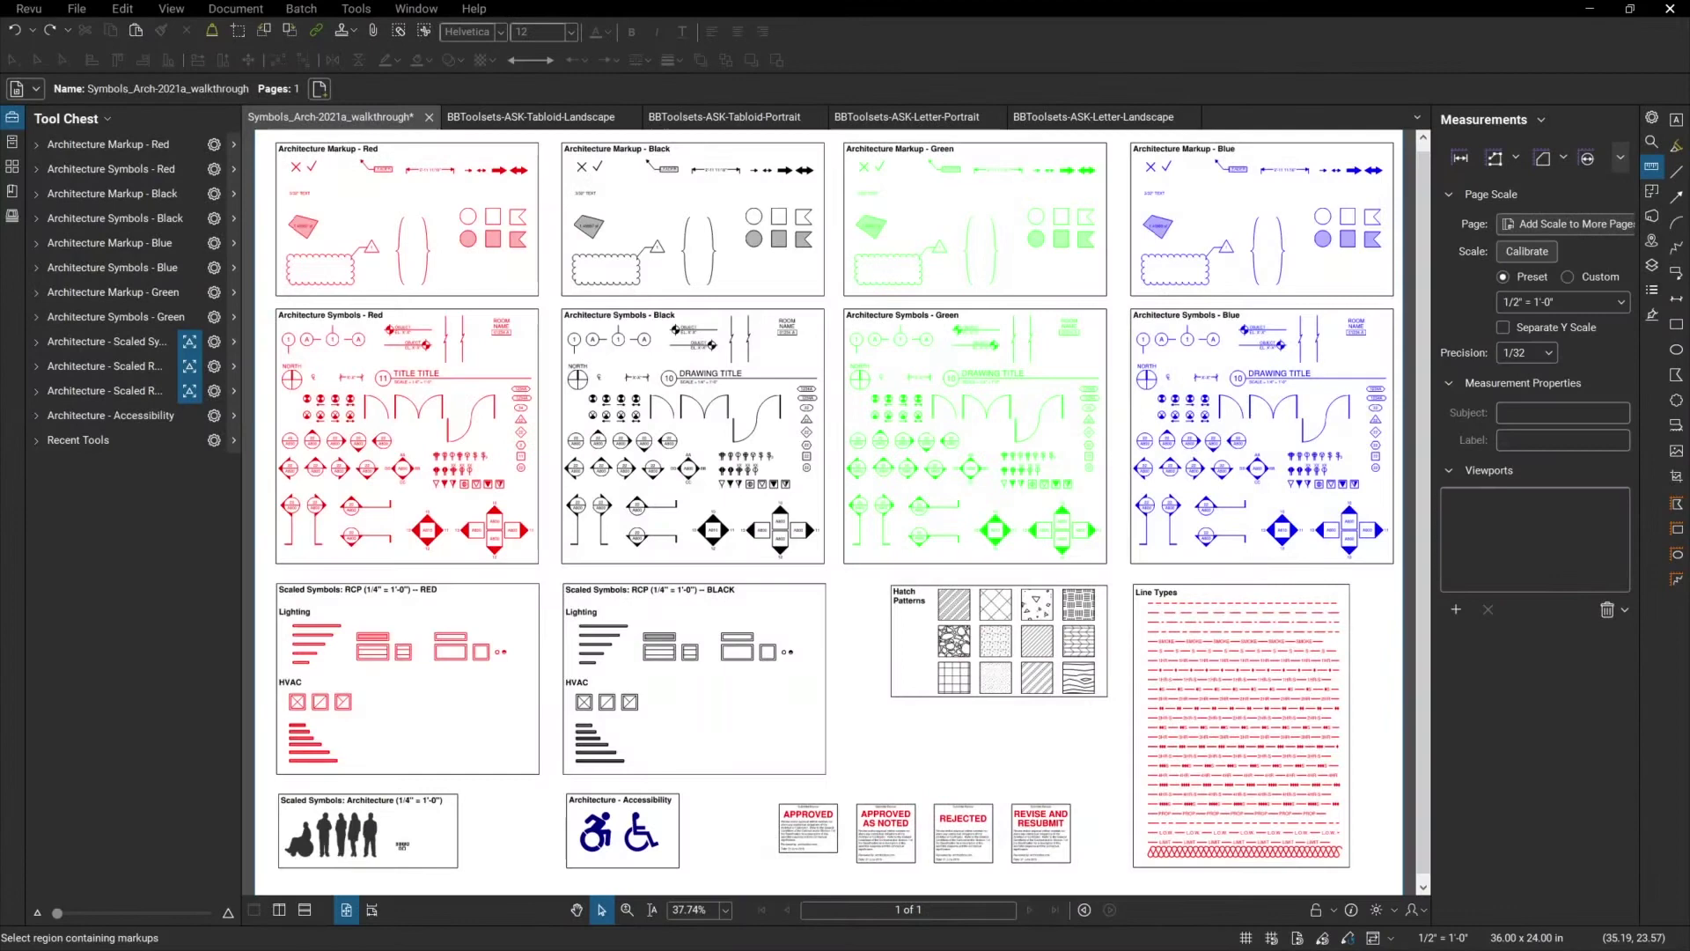
# - Zoom into the Line Types block and select the diamond (♦♦♦♦) line sample
pyautogui.click(627, 909)
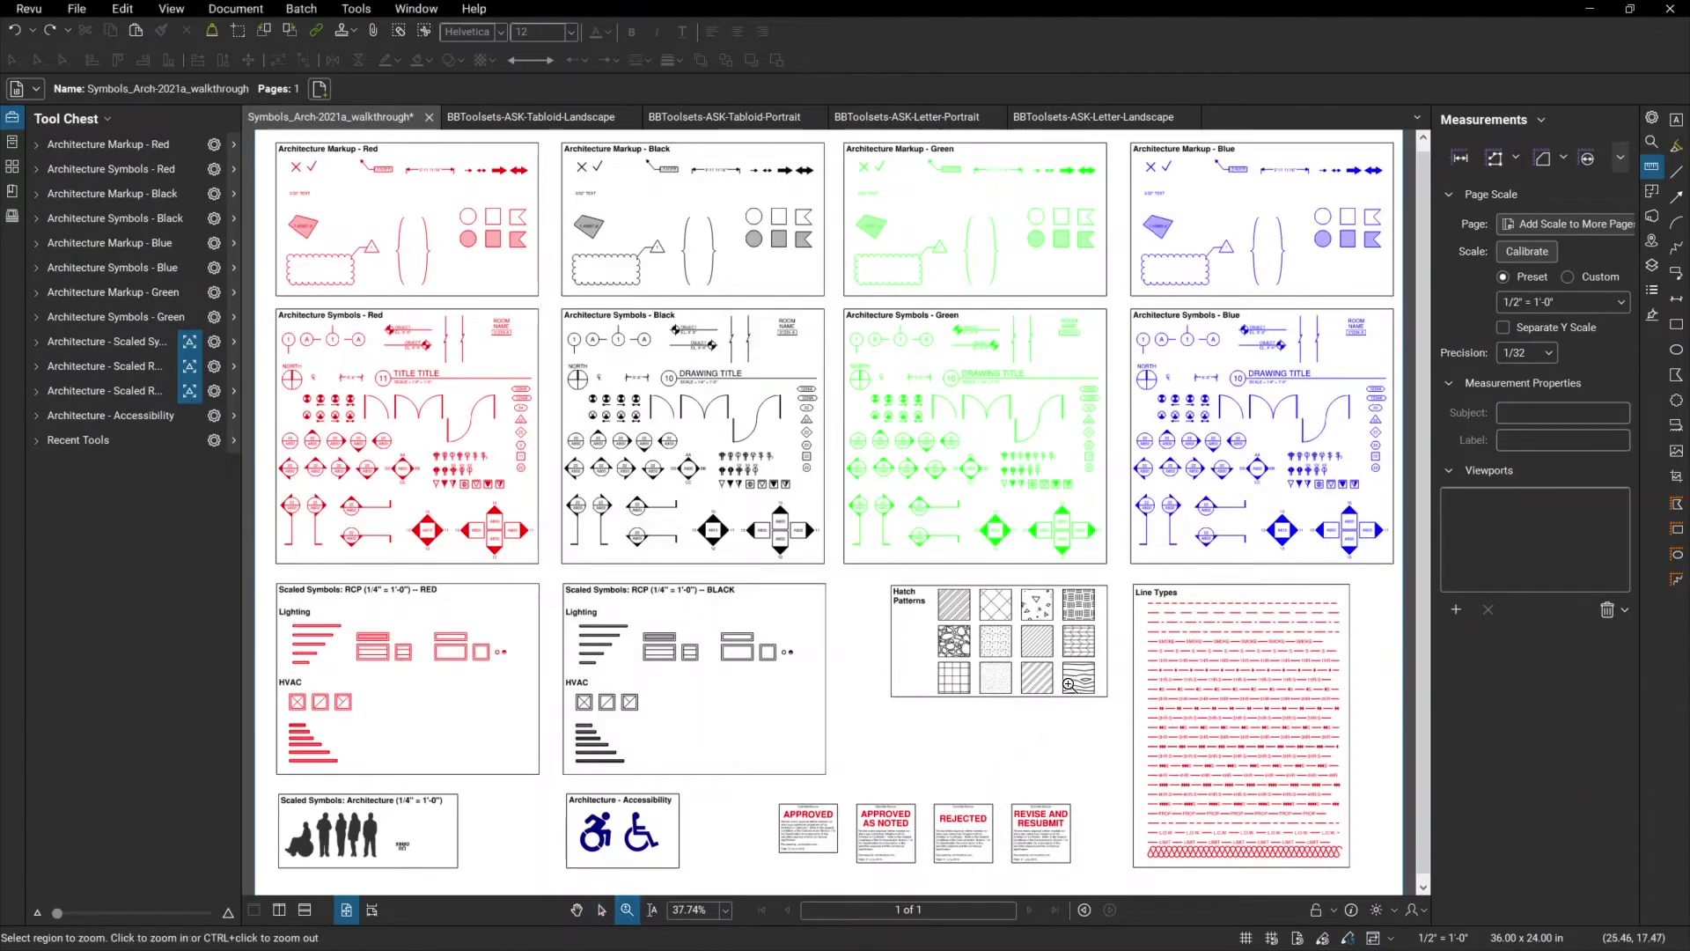
pyautogui.moveTo(1113, 570); pyautogui.dragTo(1394, 885)
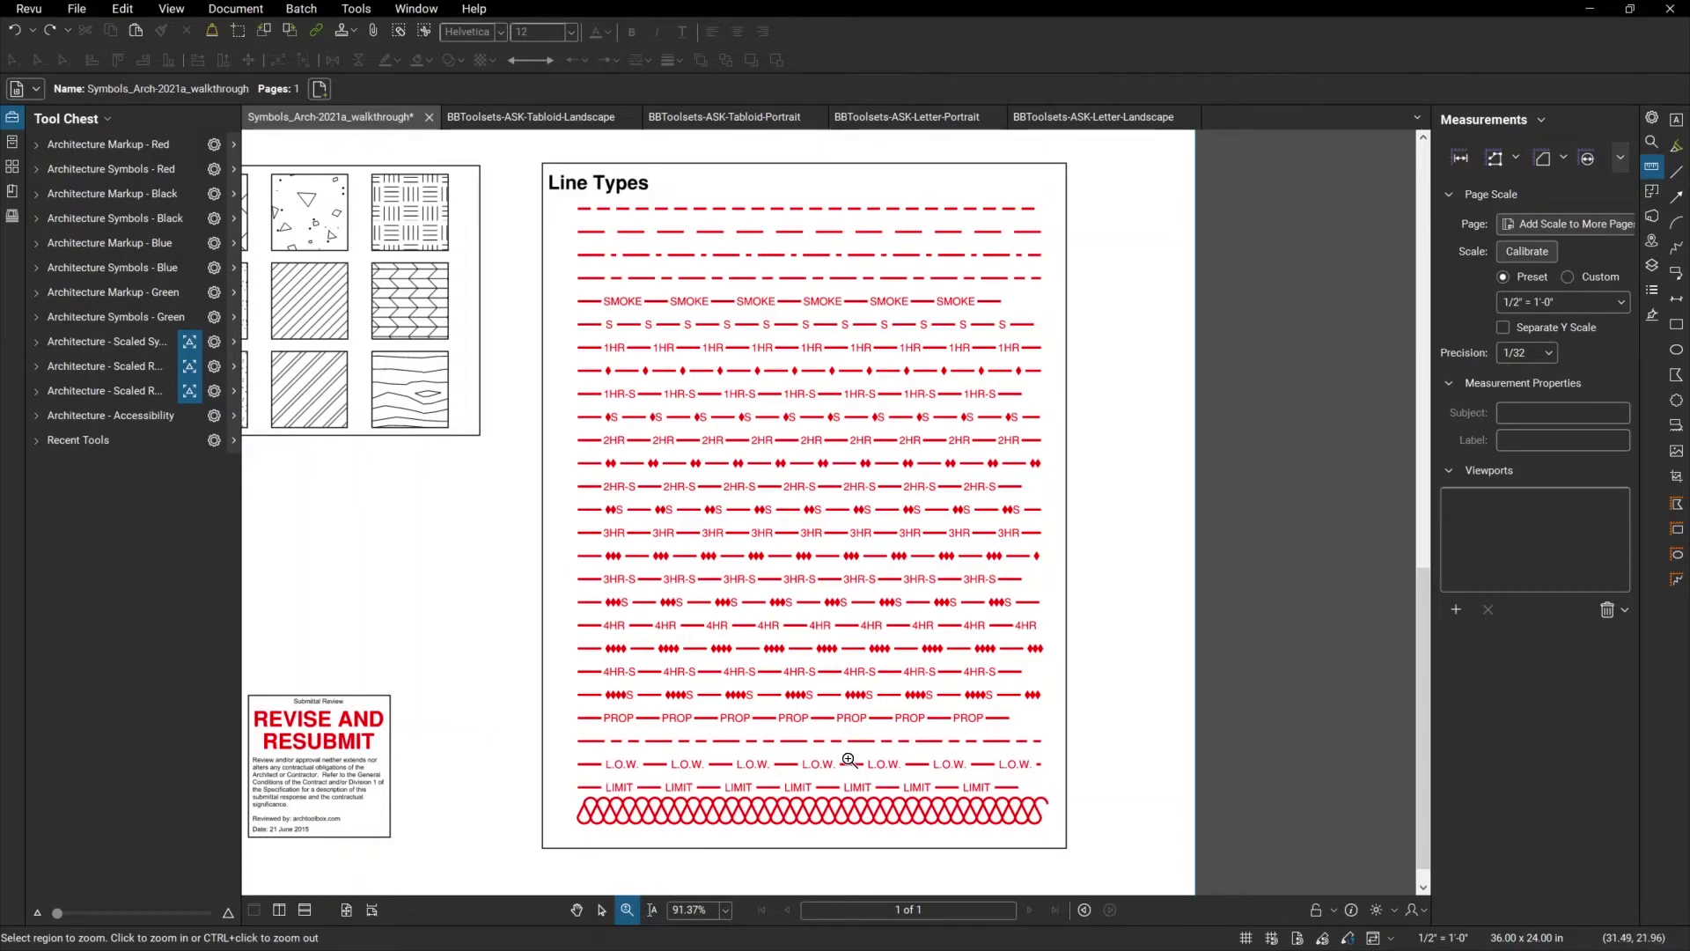
pyautogui.click(602, 909)
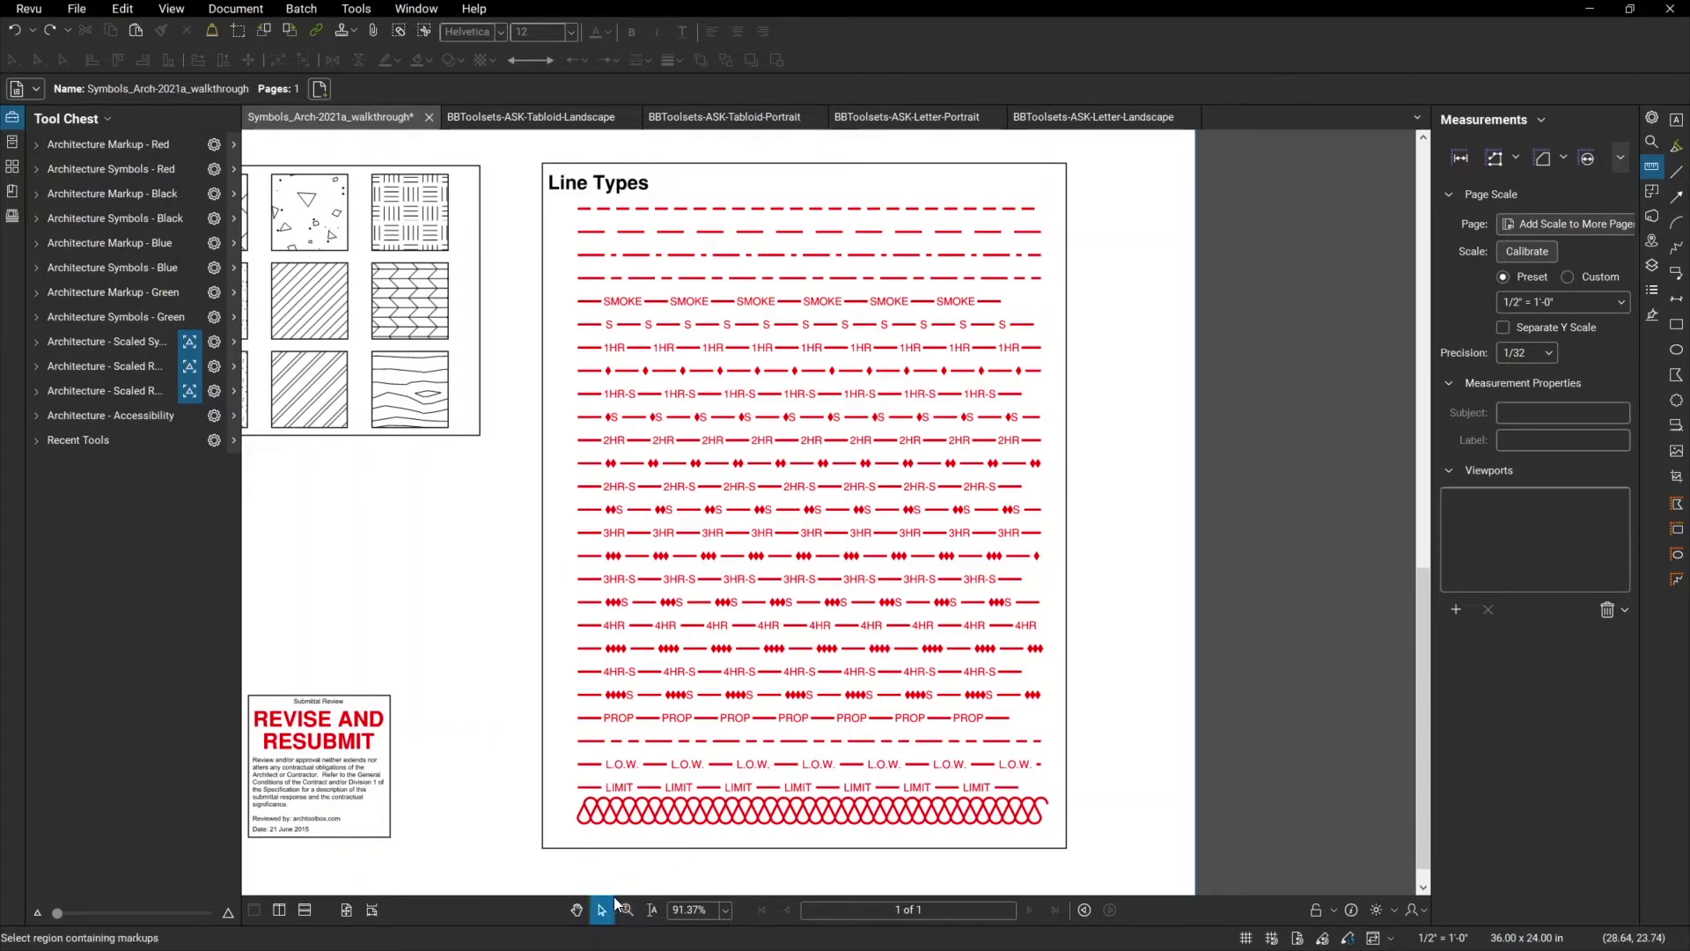
pyautogui.click(682, 653)
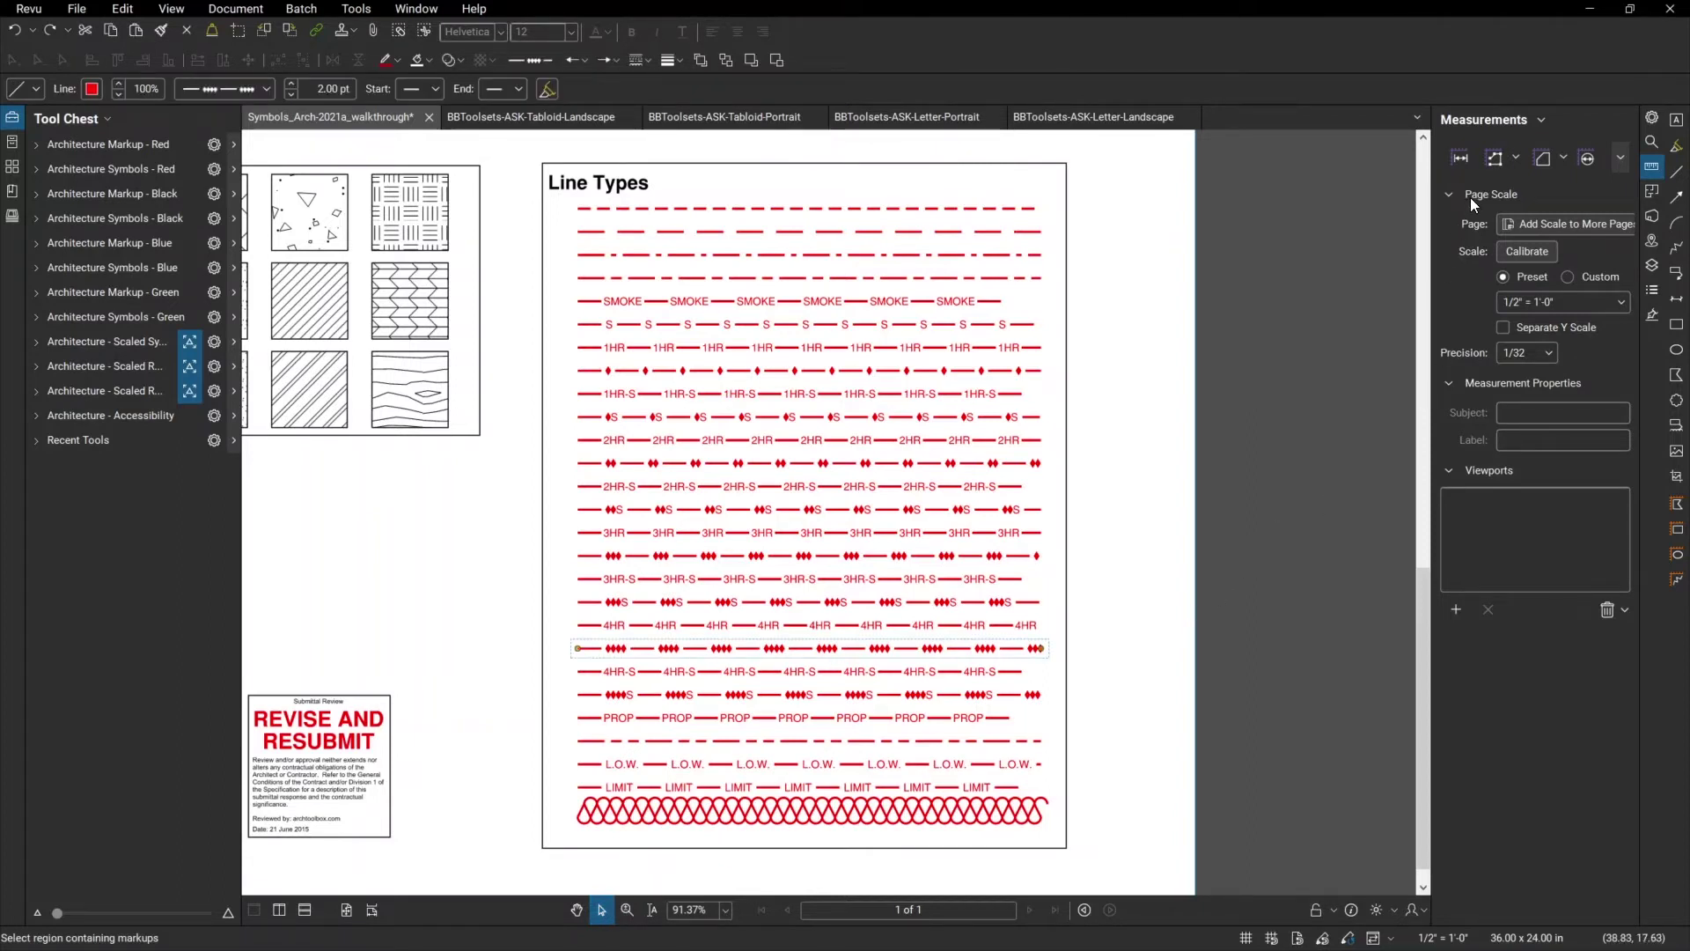
pyautogui.click(1651, 117)
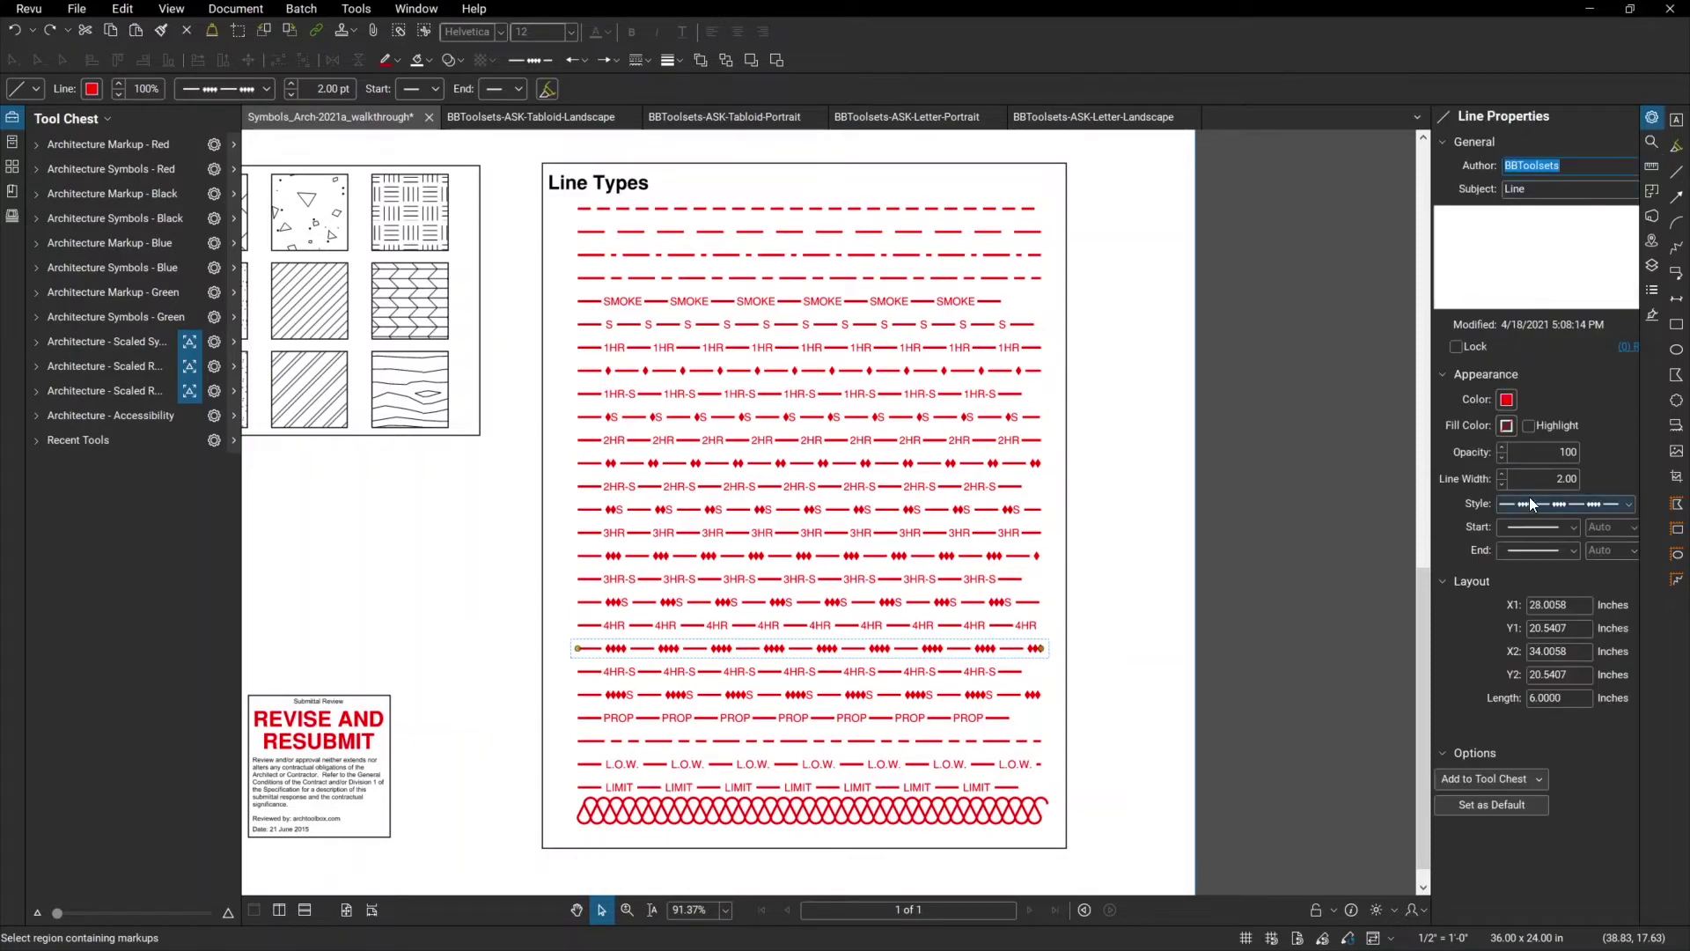
pyautogui.click(1503, 474)
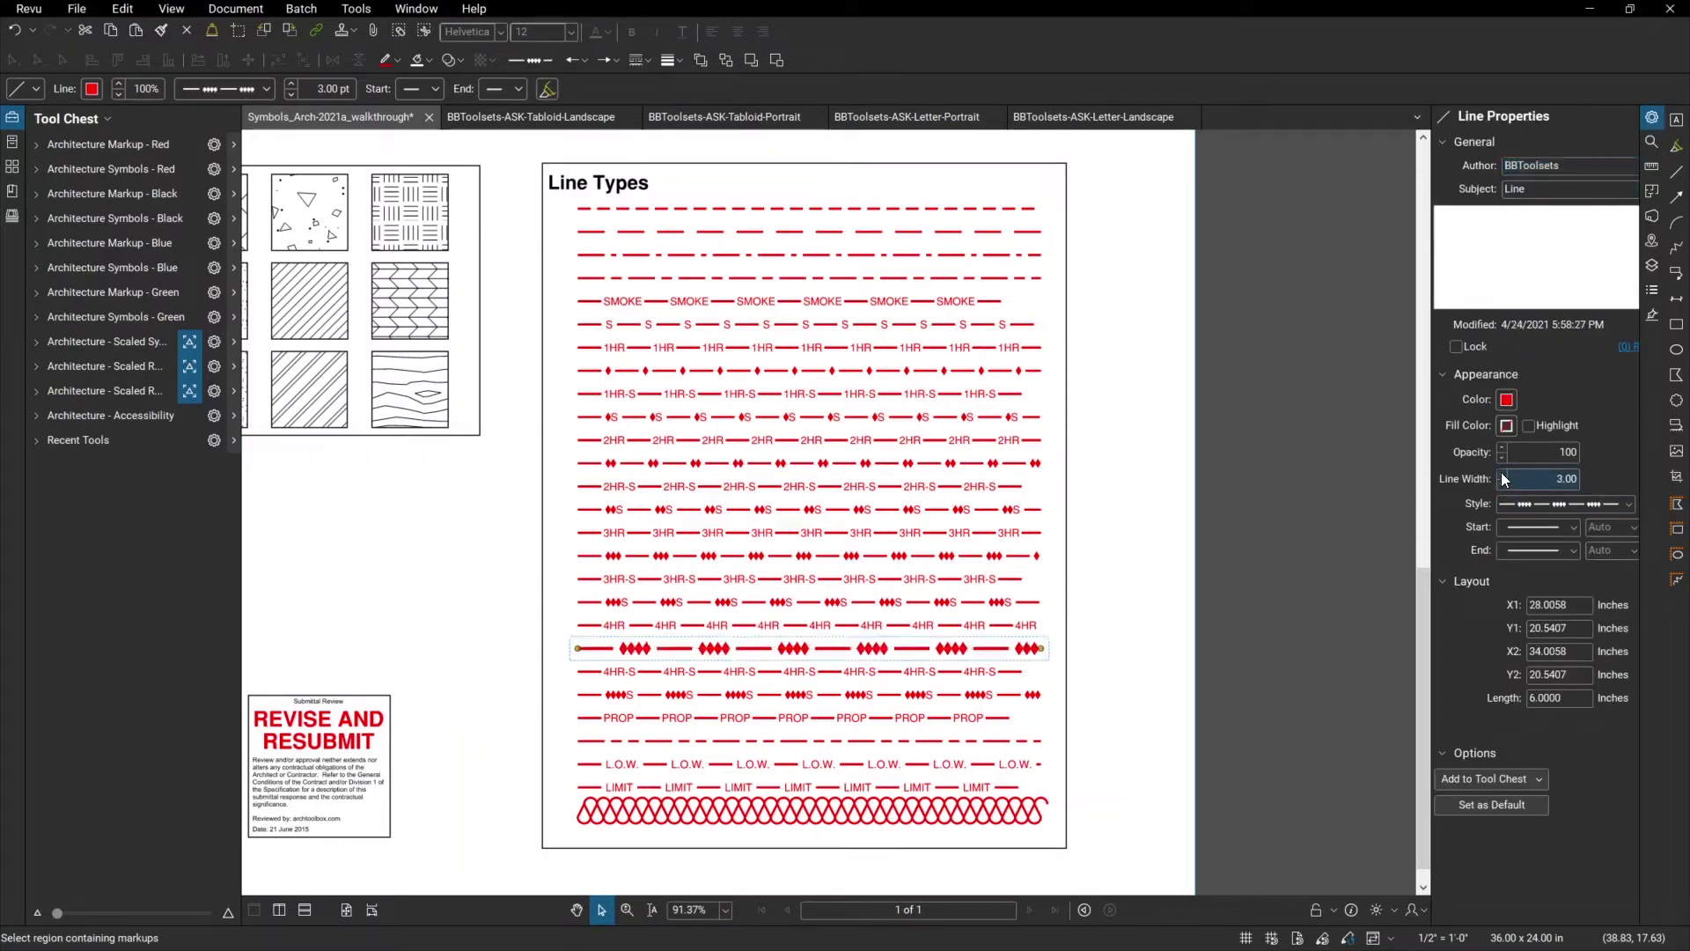
pyautogui.click(1502, 472)
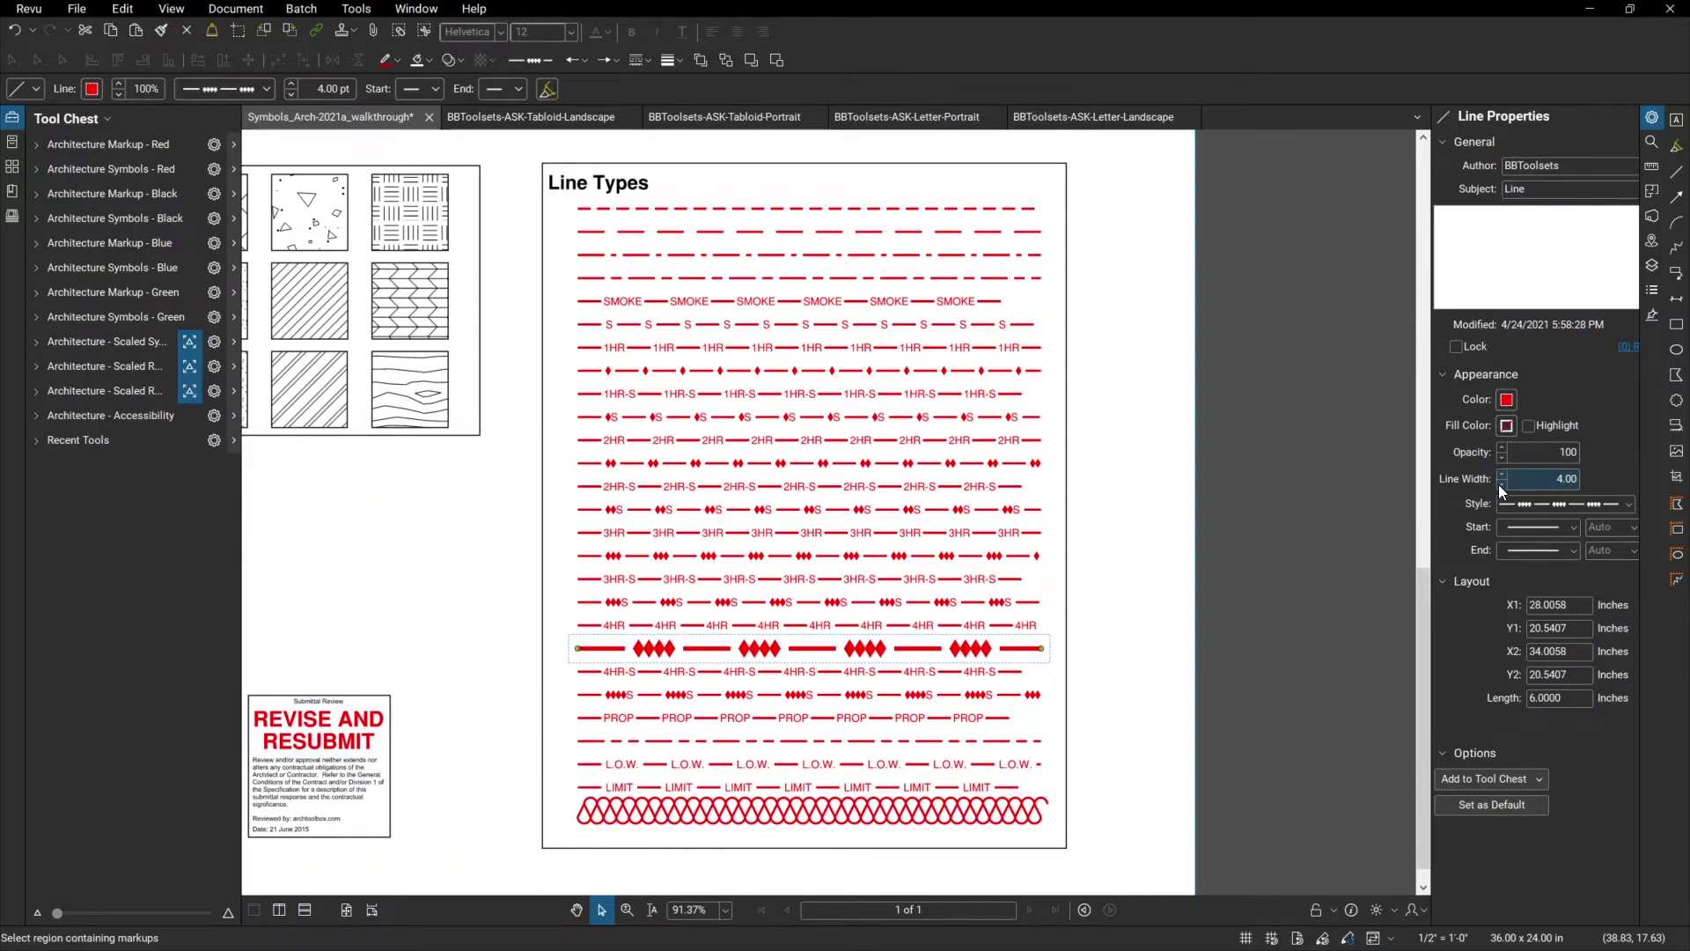
pyautogui.click(1501, 484)
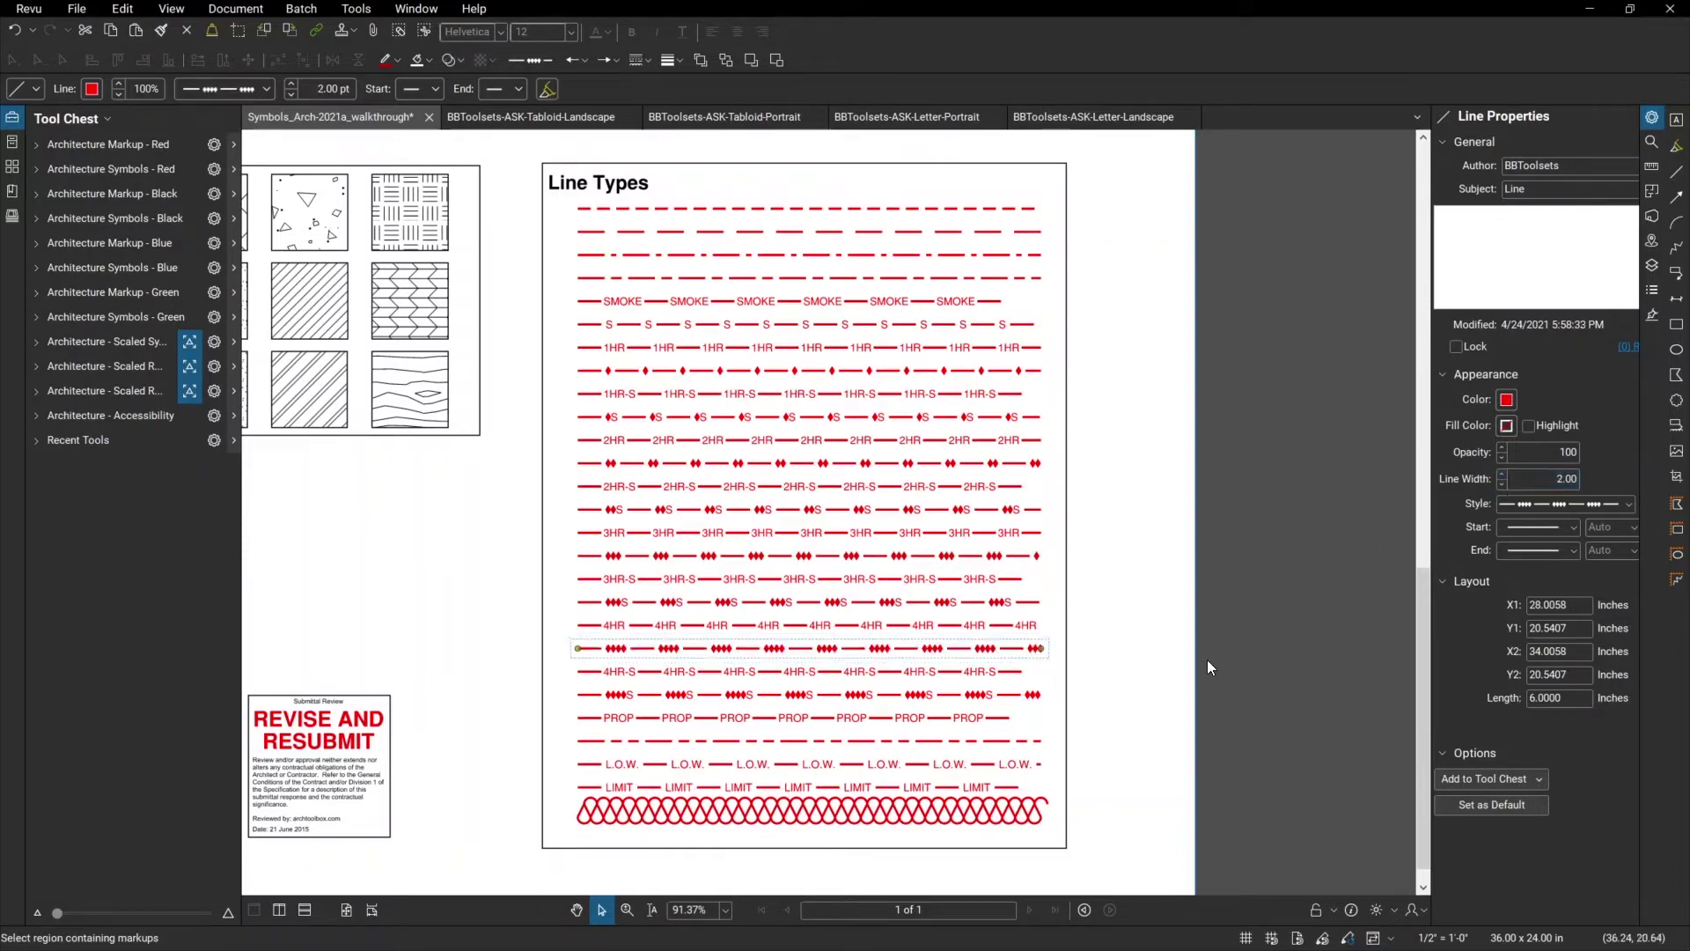
pyautogui.click(1174, 667)
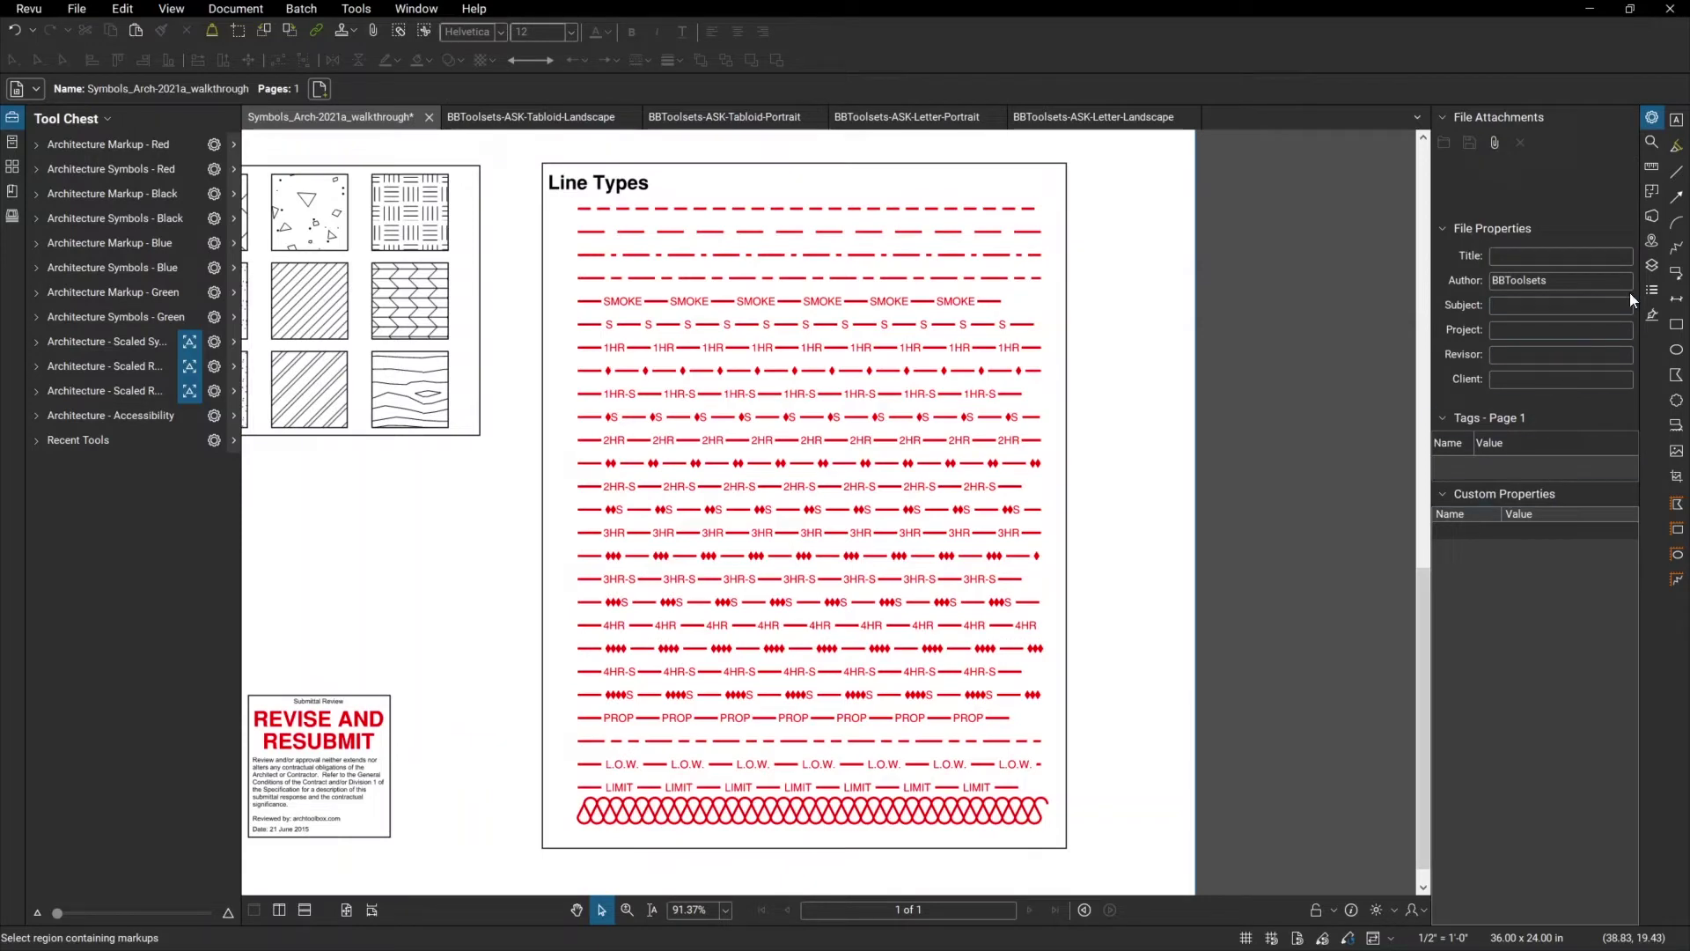
# - Draw a five-vertex red polyline beside the Line Types block
pyautogui.click(1676, 248)
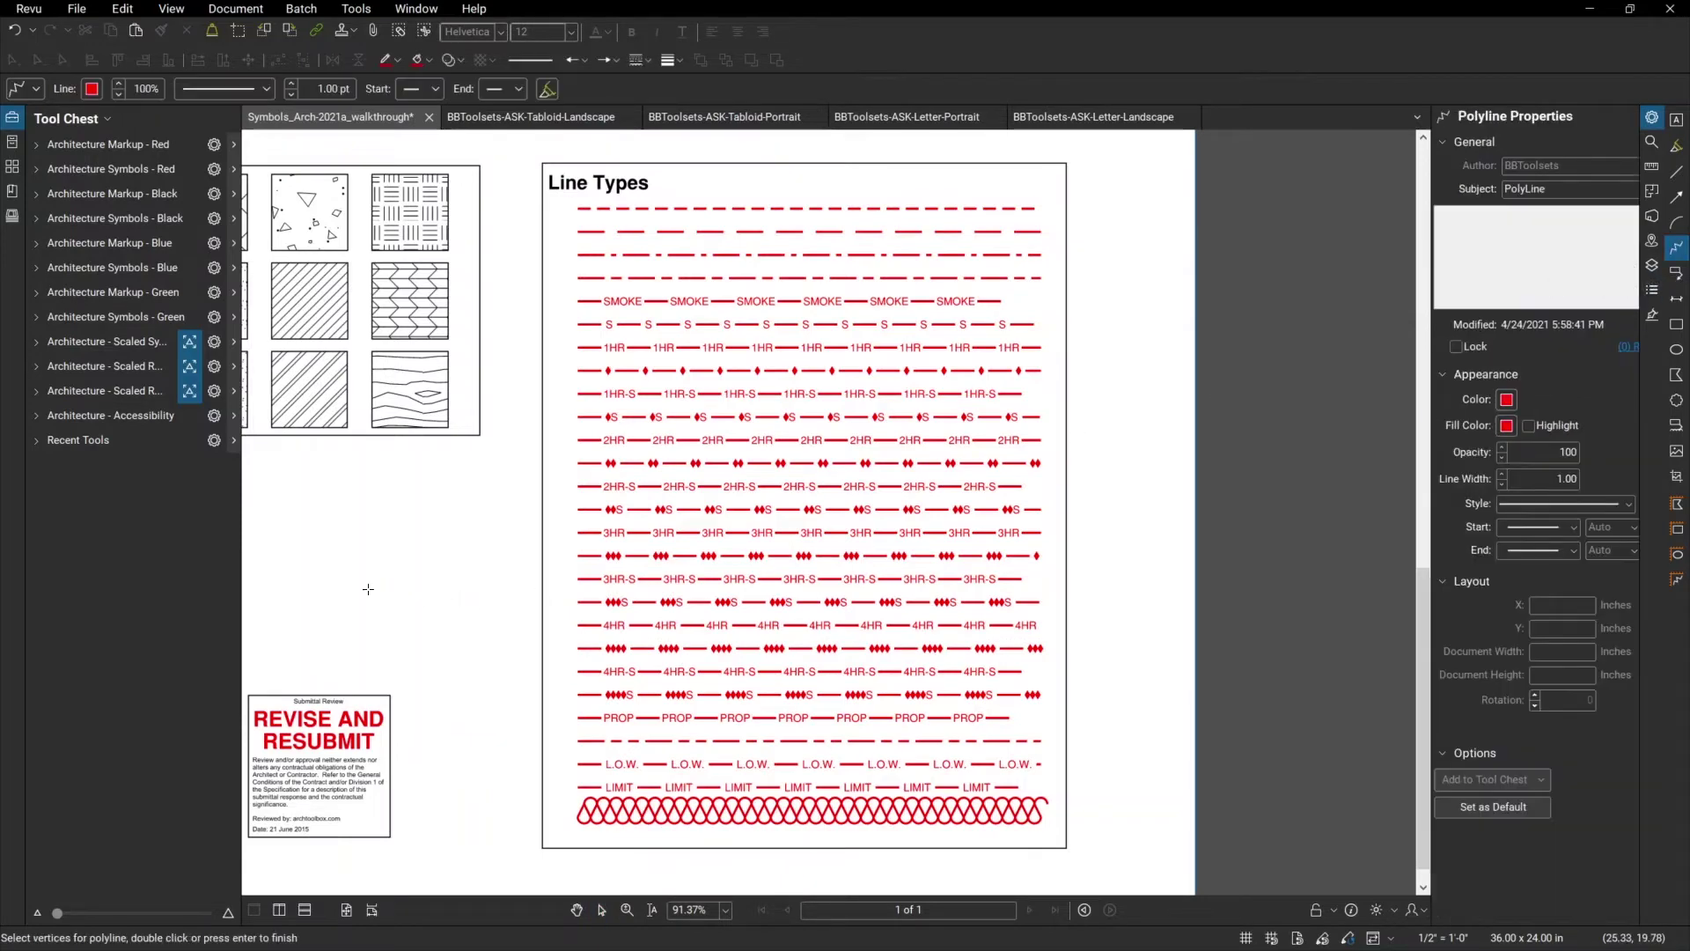
pyautogui.click(339, 587)
pyautogui.click(440, 503)
pyautogui.click(489, 569)
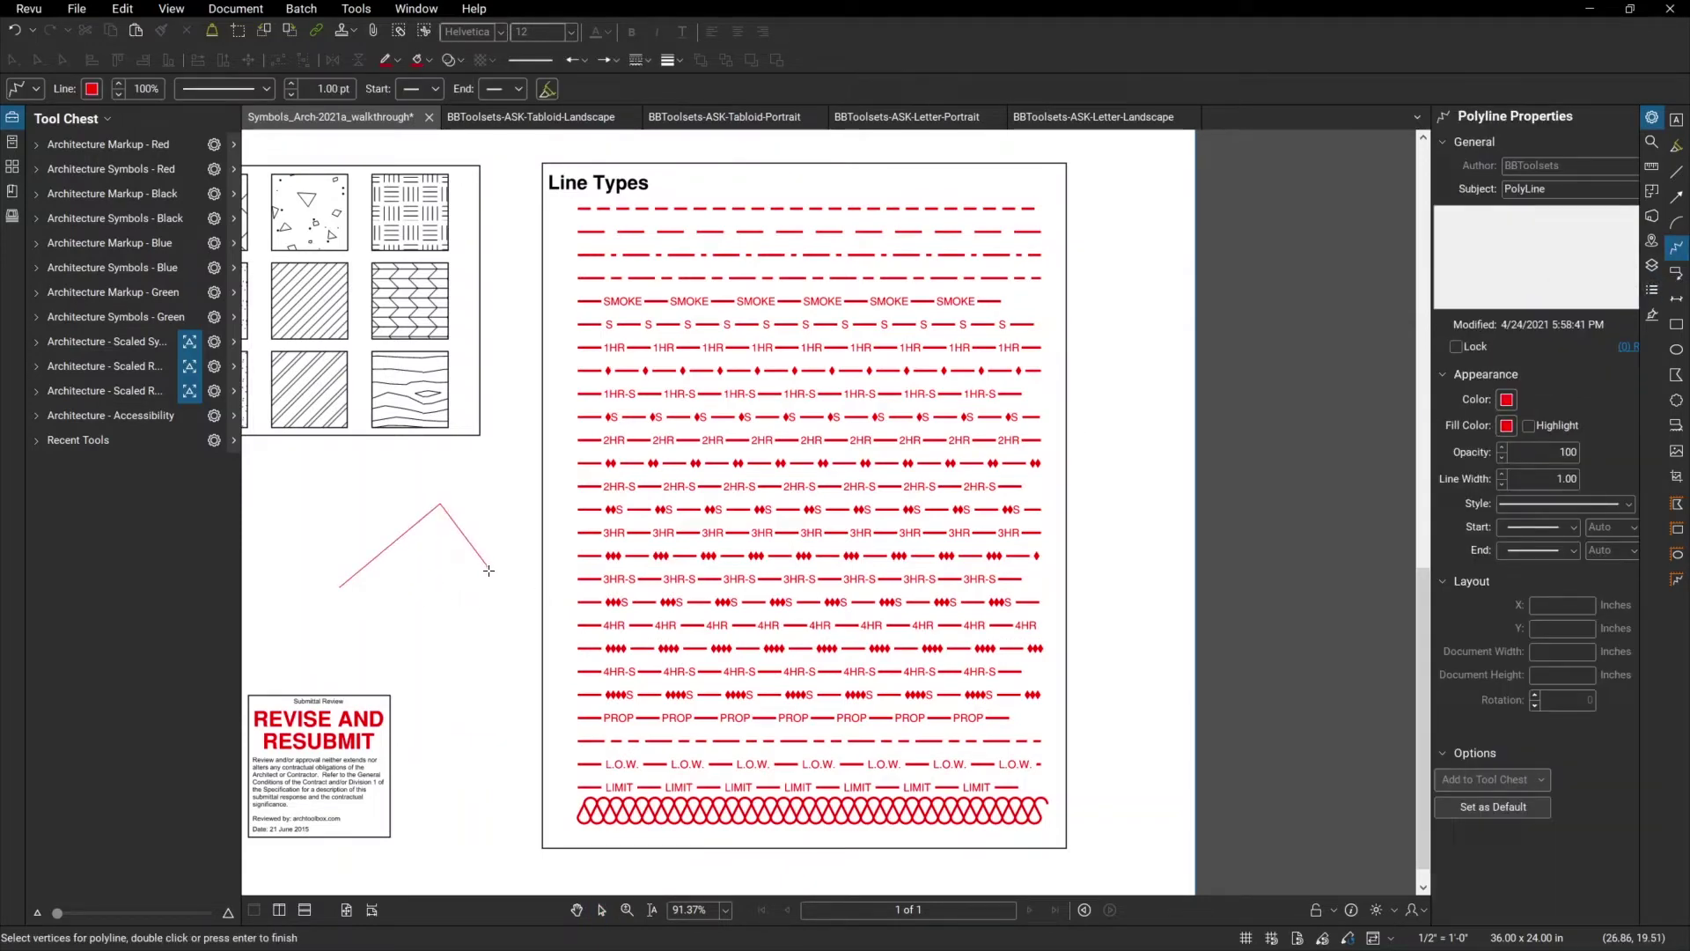
pyautogui.click(481, 666)
pyautogui.doubleClick(401, 651)
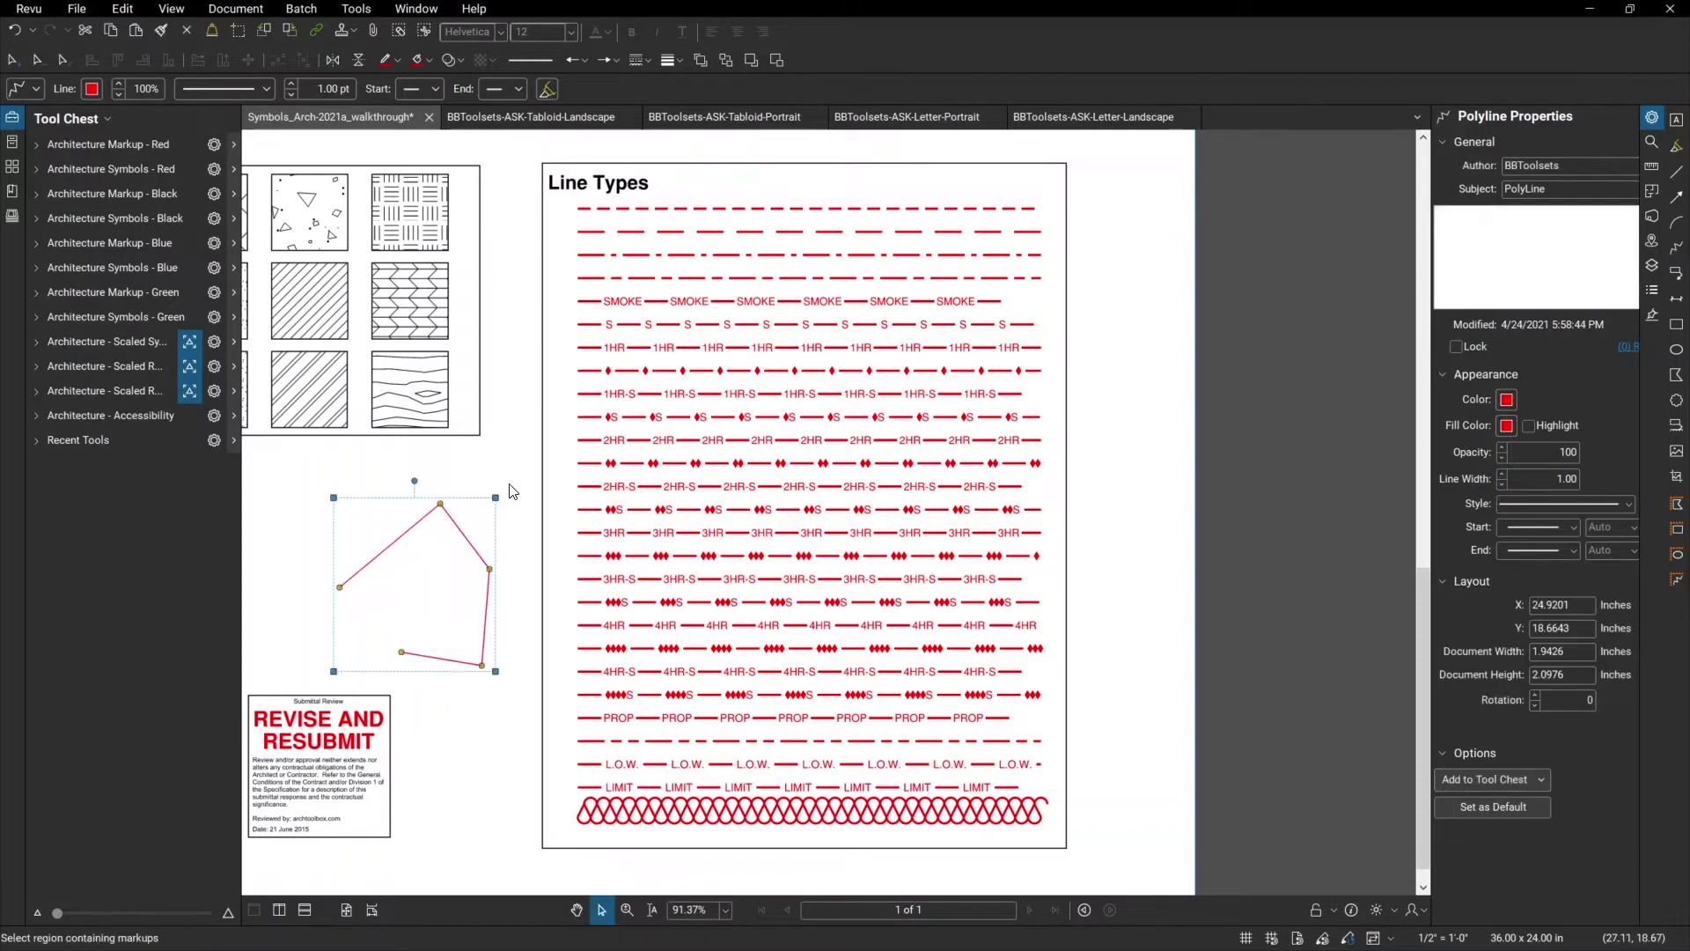
# - Give the polyline the Wall Insulation line style and a 0.75 line width
pyautogui.click(267, 89)
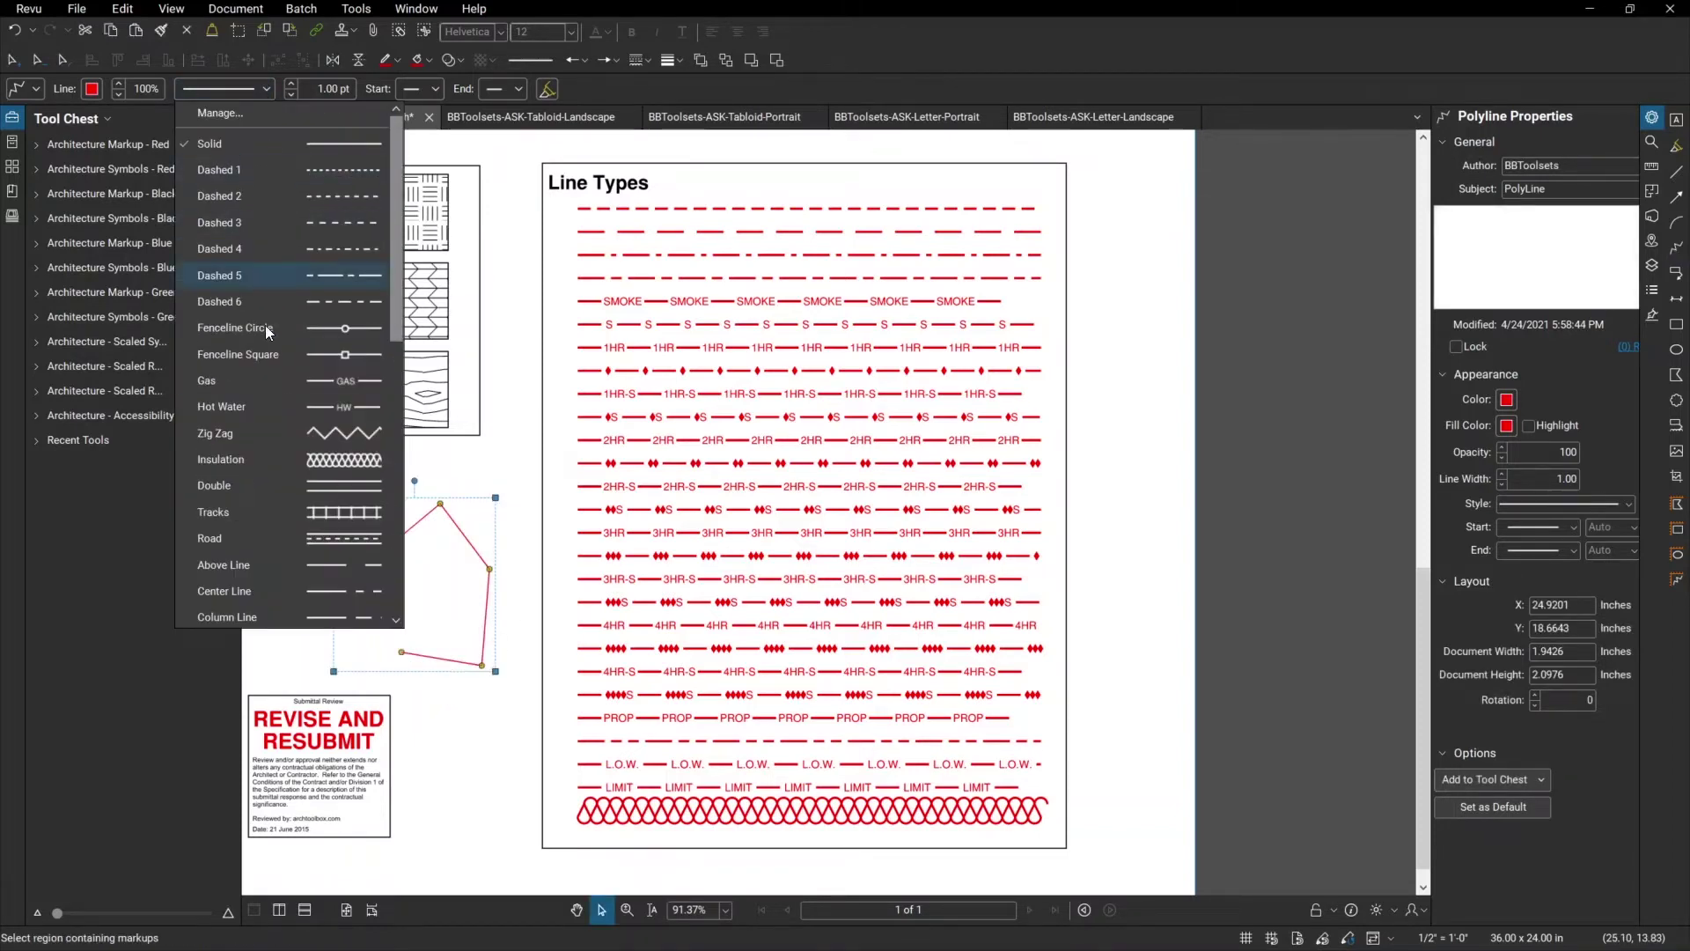
pyautogui.scroll(-10, 272, 352)
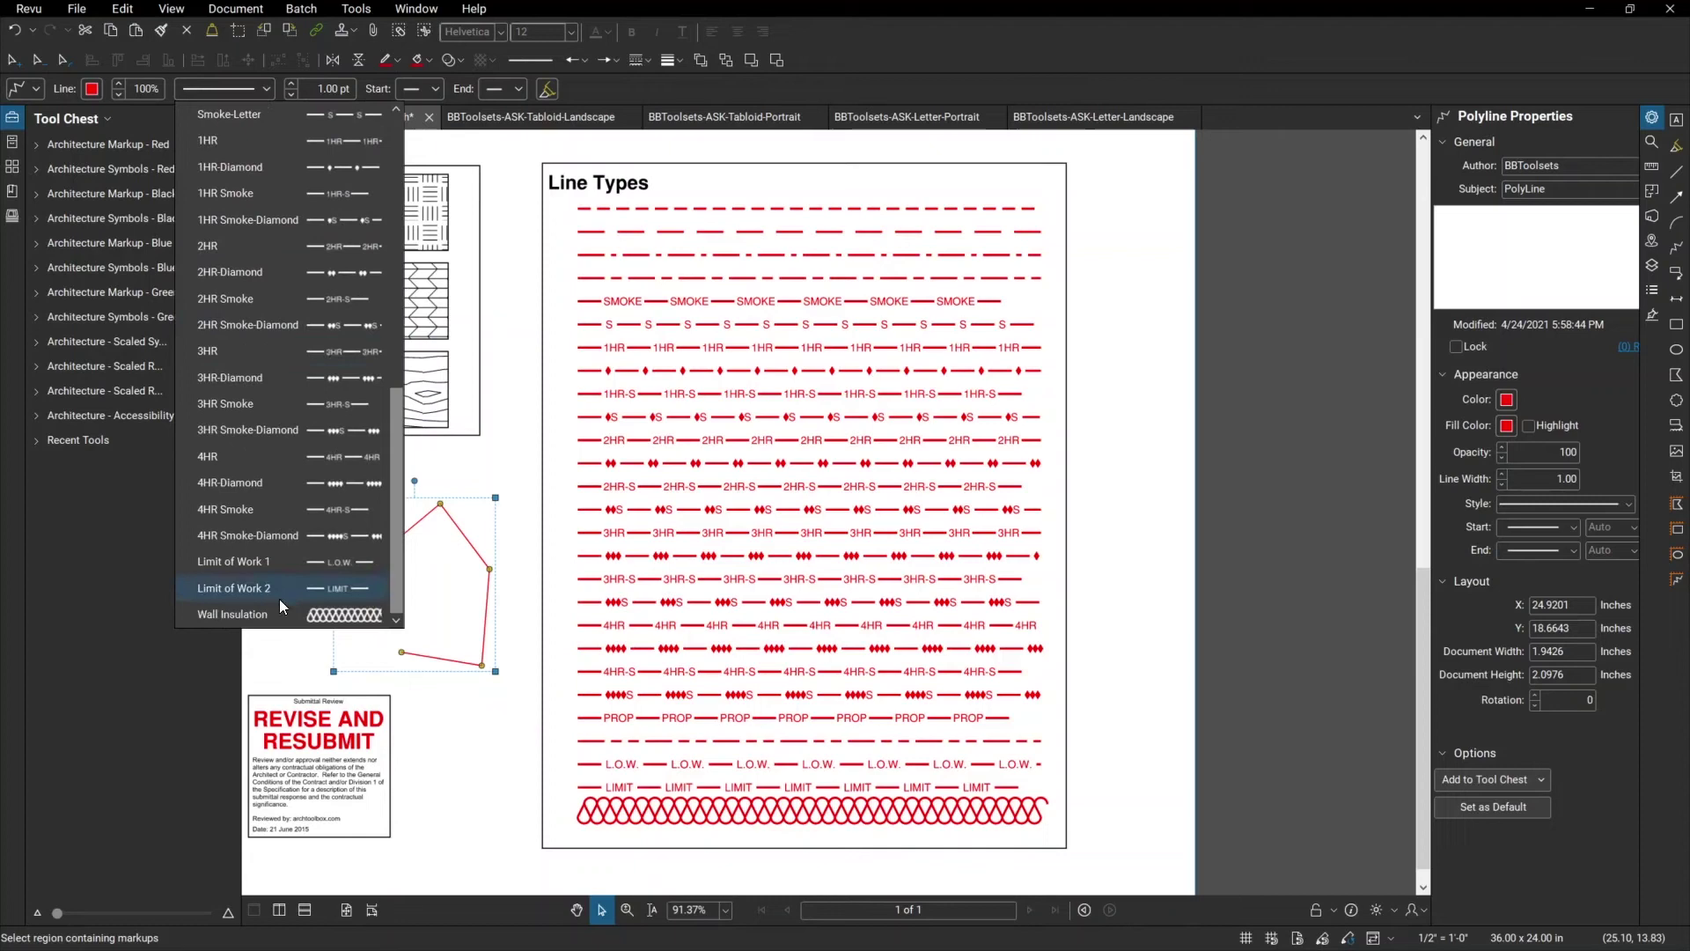
pyautogui.click(280, 613)
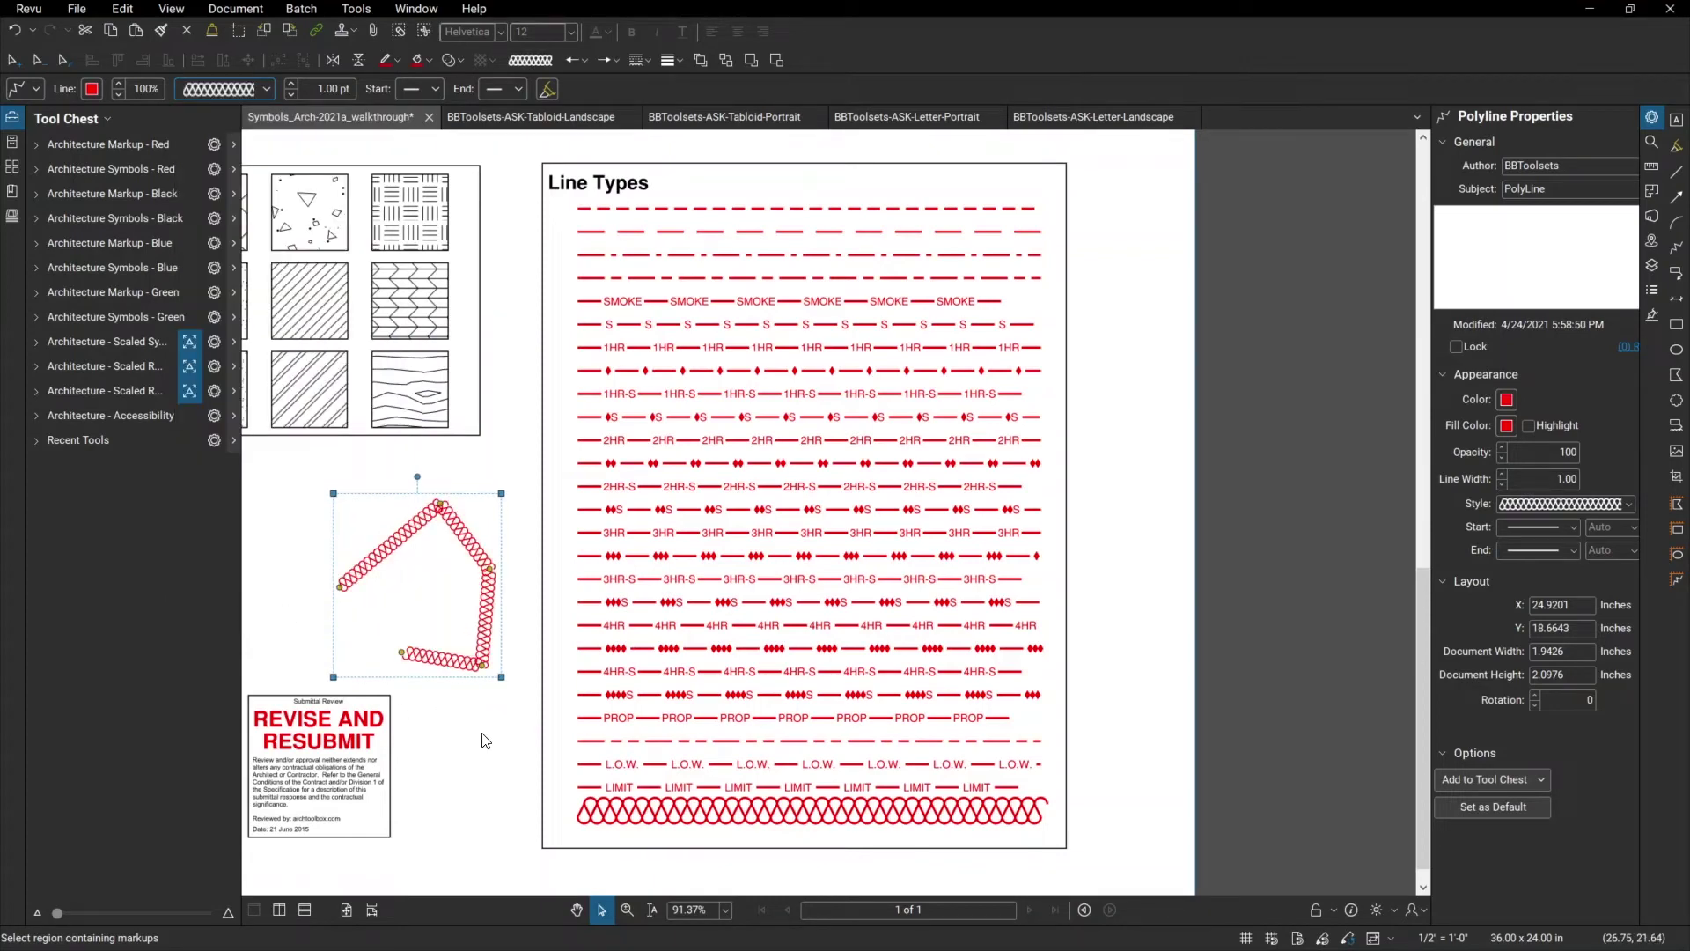
pyautogui.click(1501, 473)
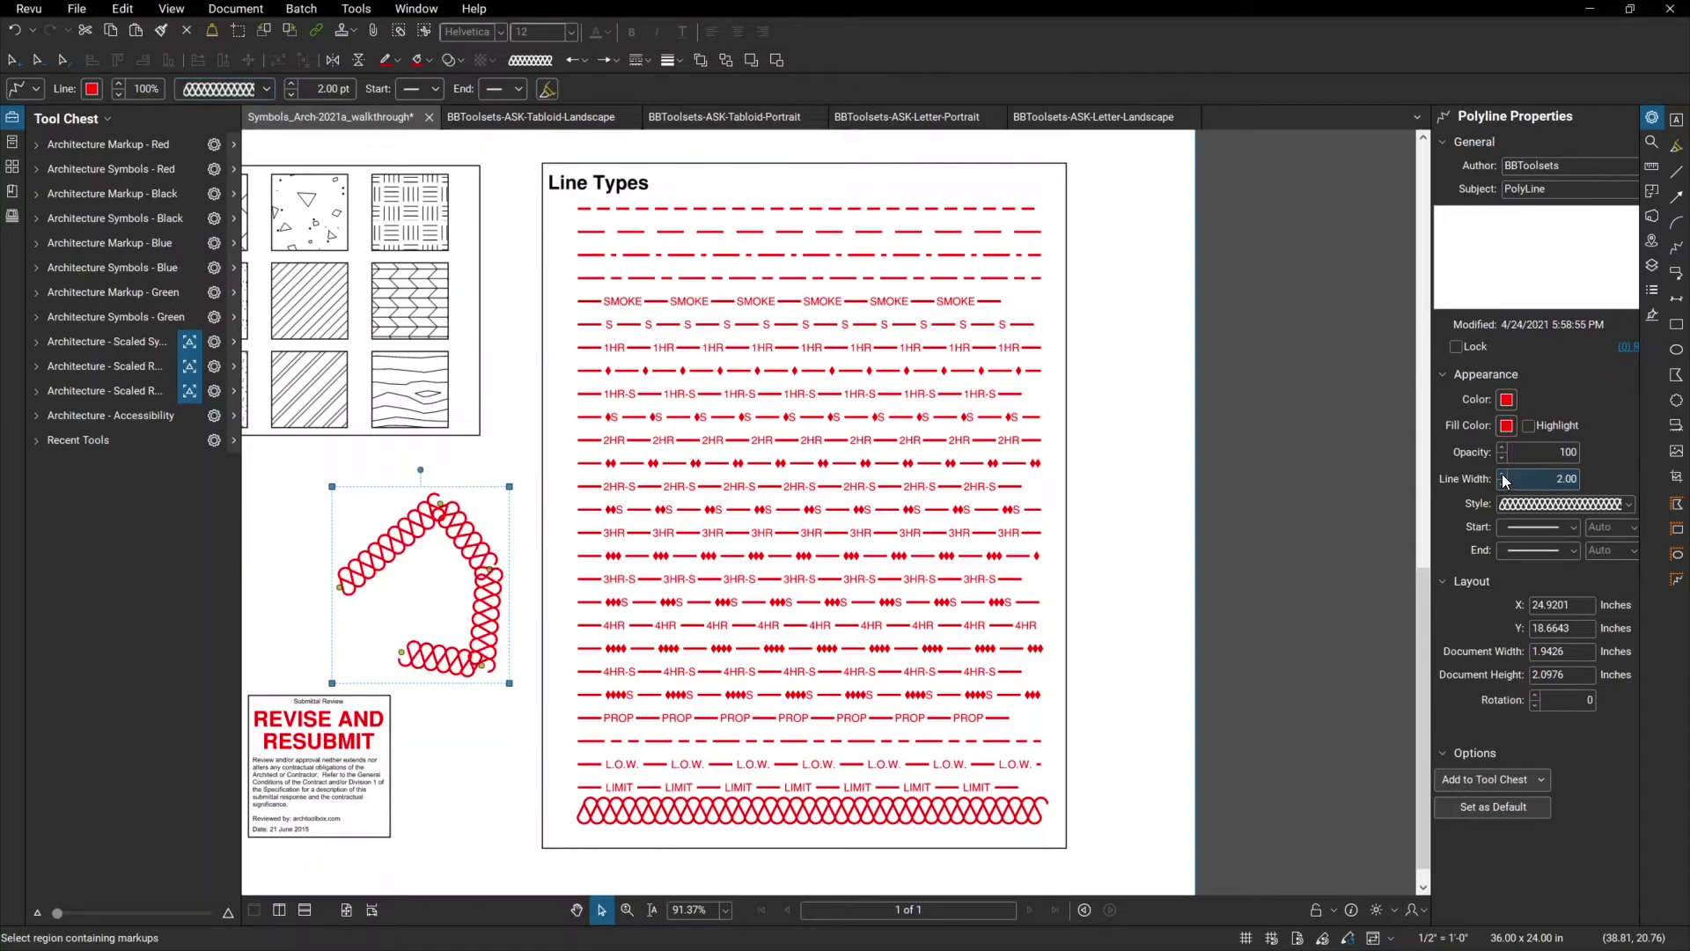
pyautogui.click(1501, 474)
pyautogui.click(1501, 484)
pyautogui.click(1502, 484)
pyautogui.click(1502, 484)
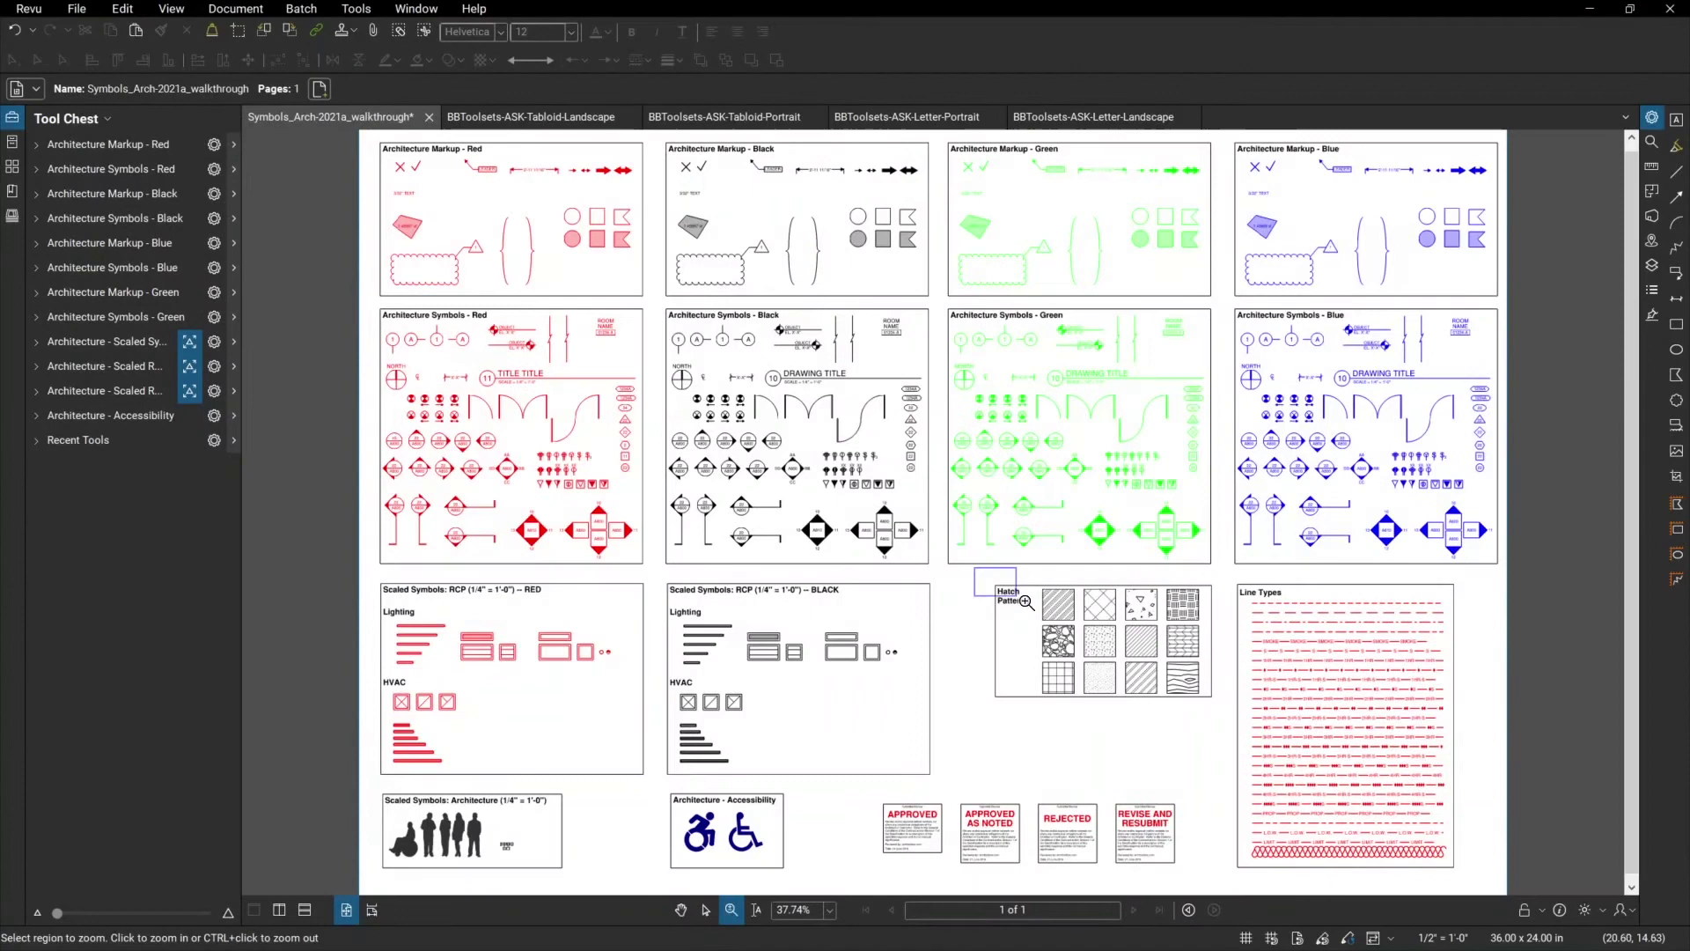
# - Zoom into Hatch Patterns, select the steel hatch square and open its properties
pyautogui.moveTo(1026, 602); pyautogui.dragTo(1229, 720)
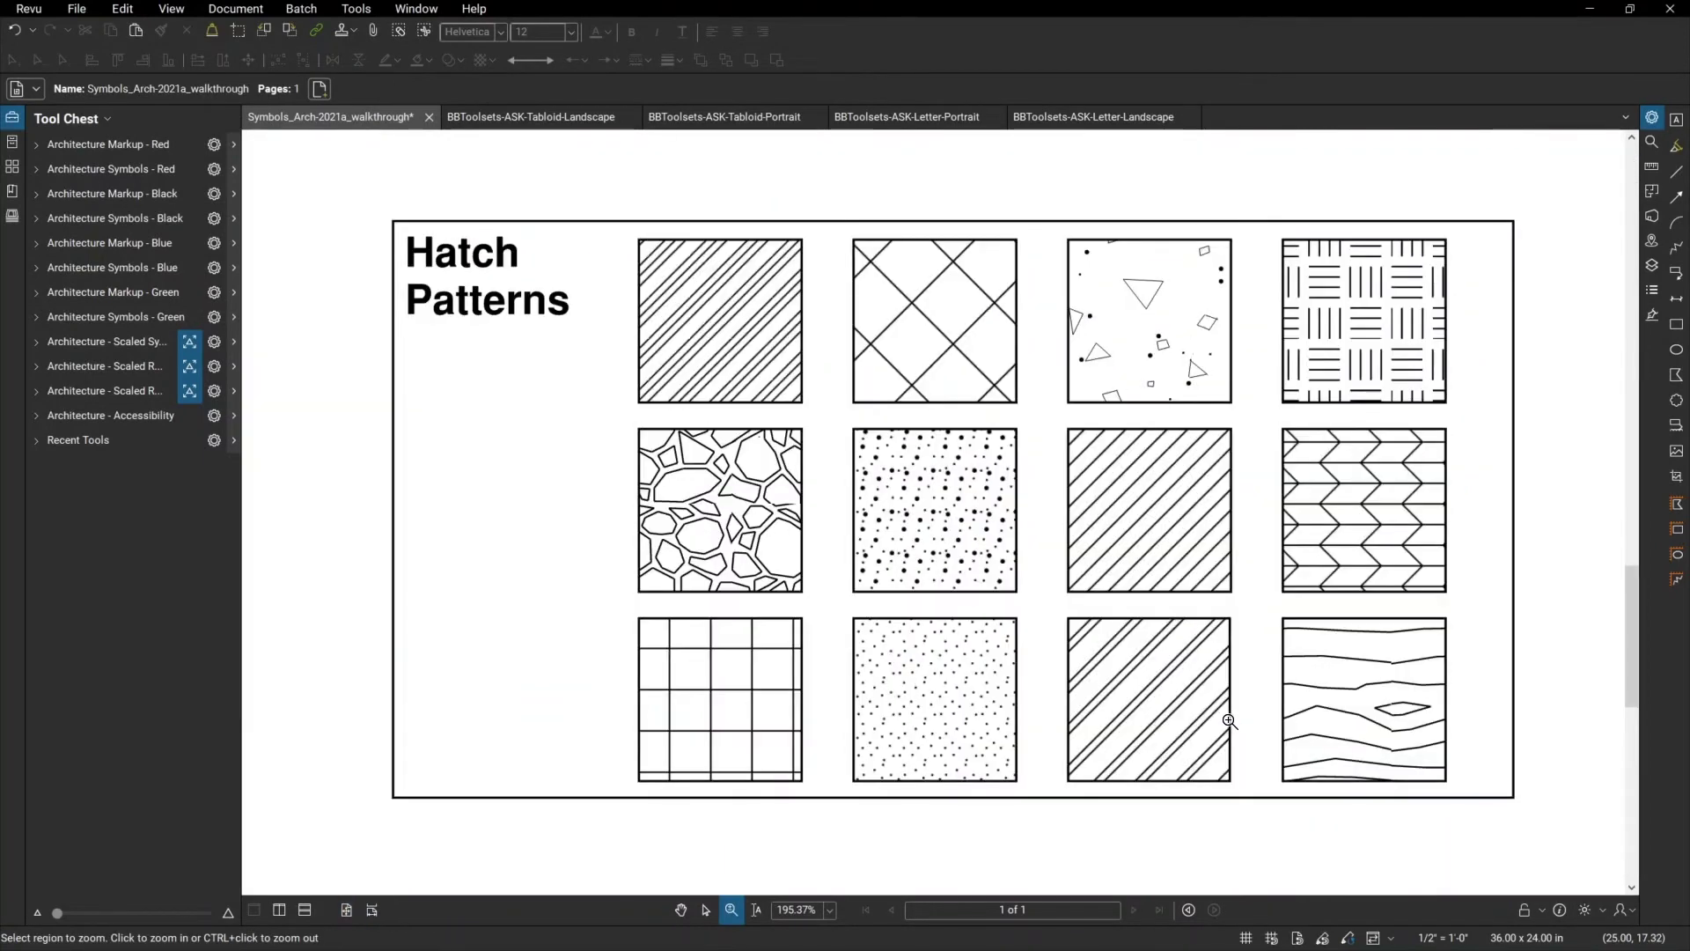
pyautogui.press('v')
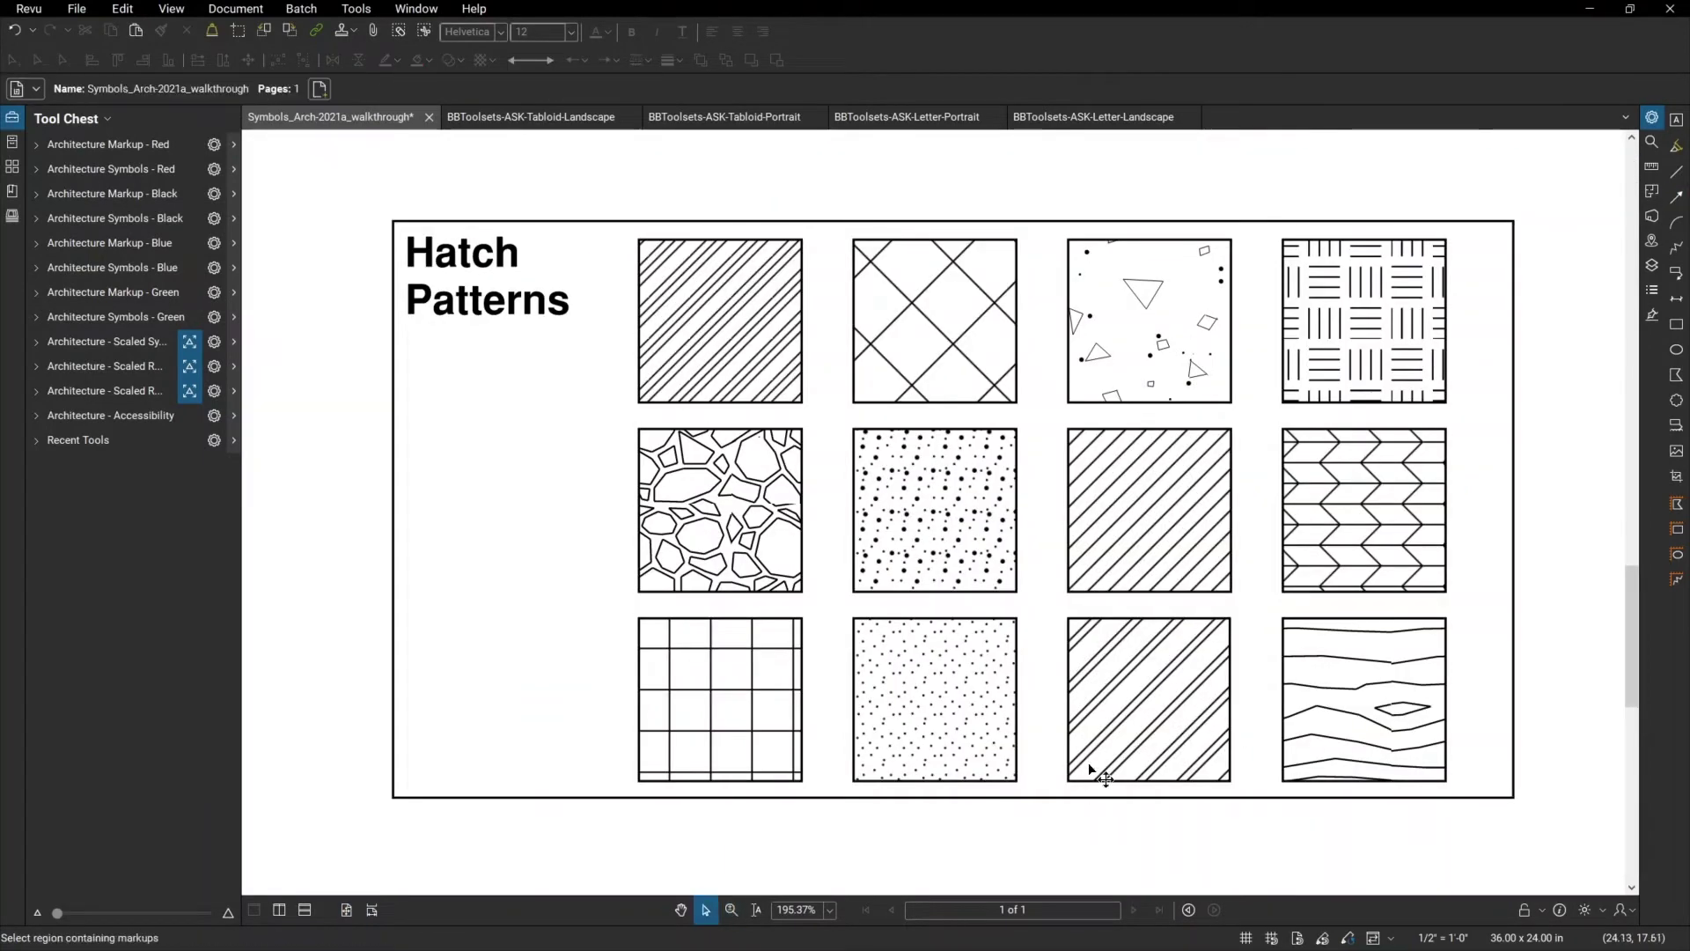
pyautogui.click(1116, 721)
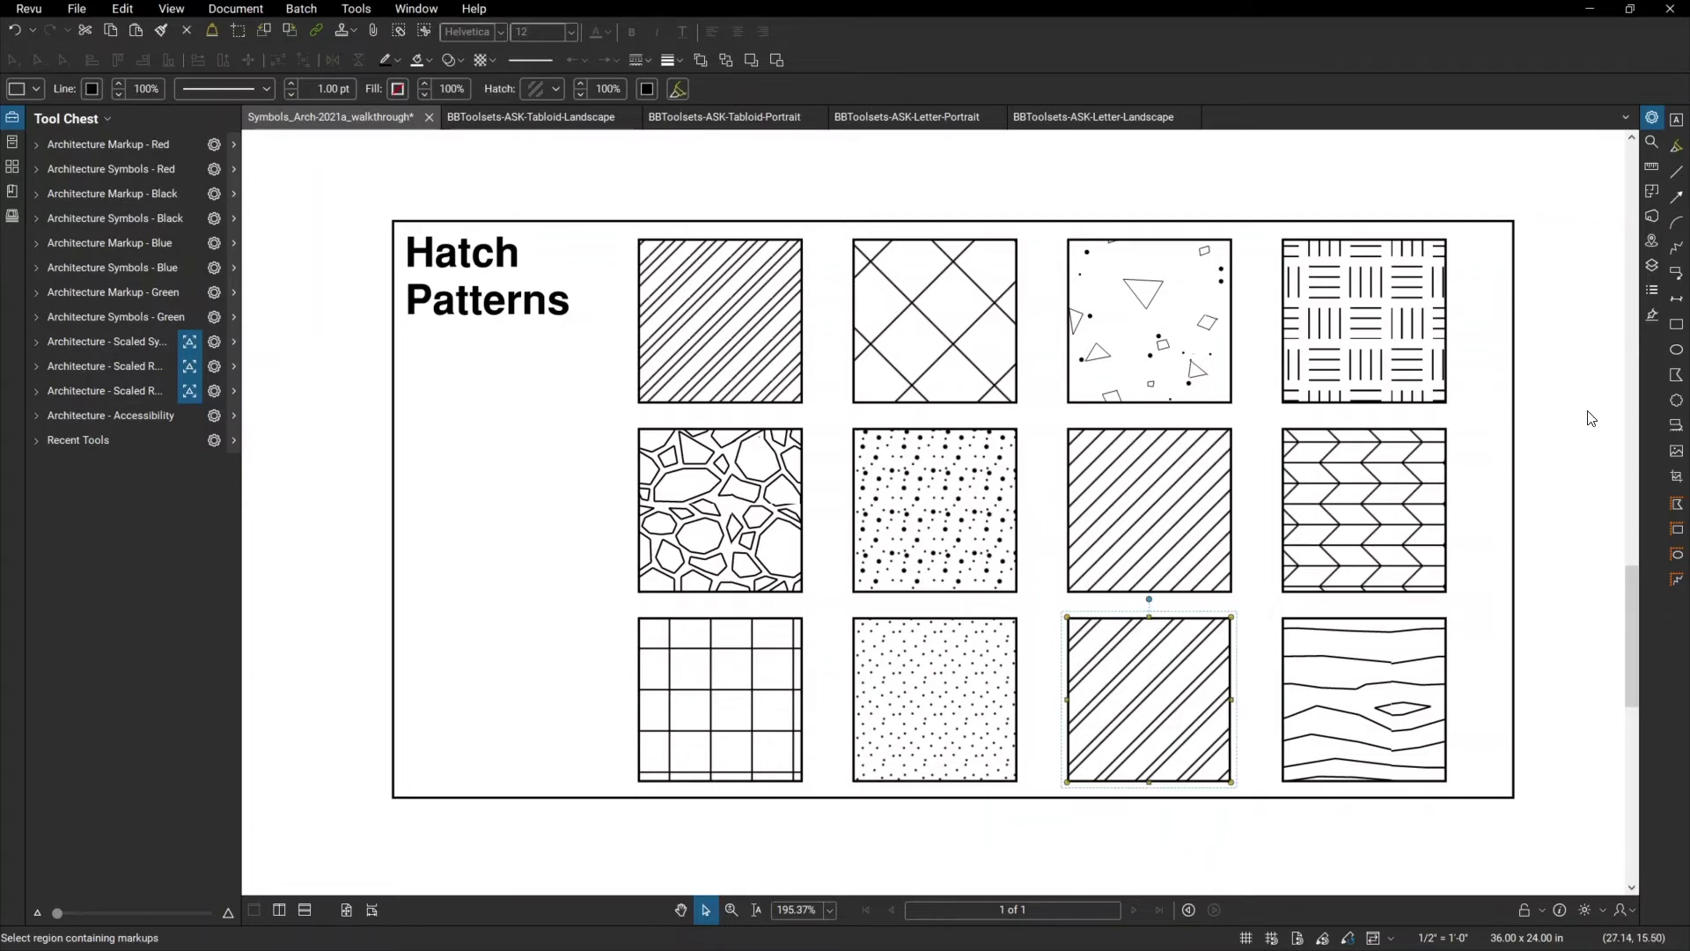
pyautogui.click(1642, 424)
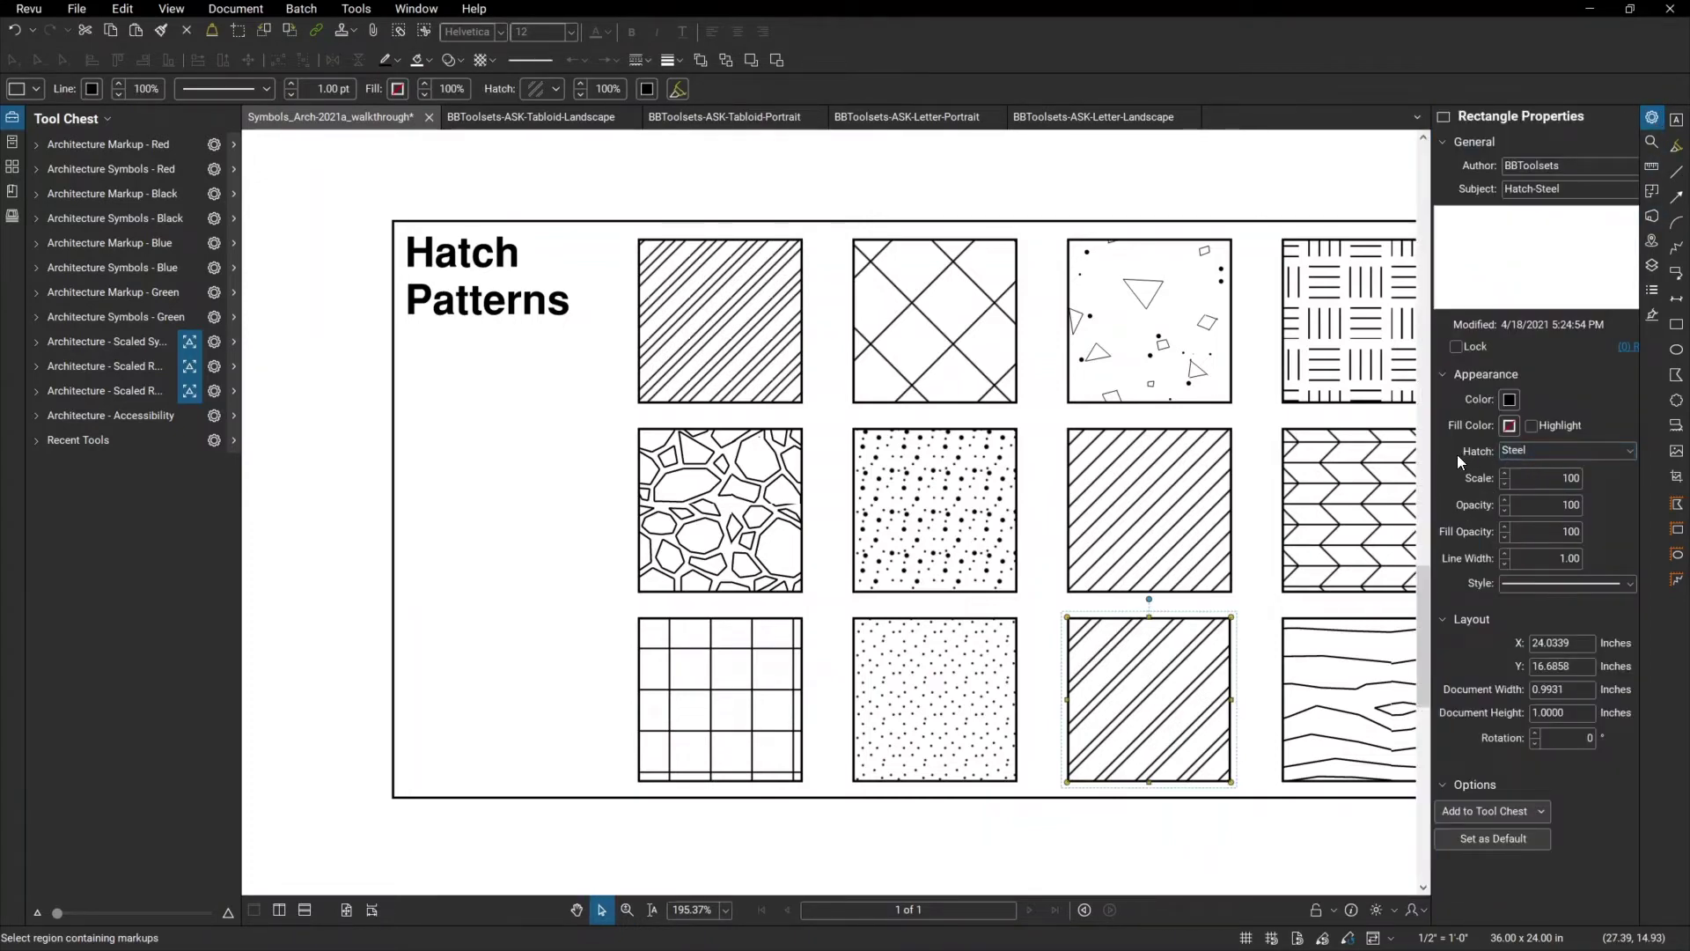
pyautogui.moveTo(1432, 463); pyautogui.dragTo(1358, 468)
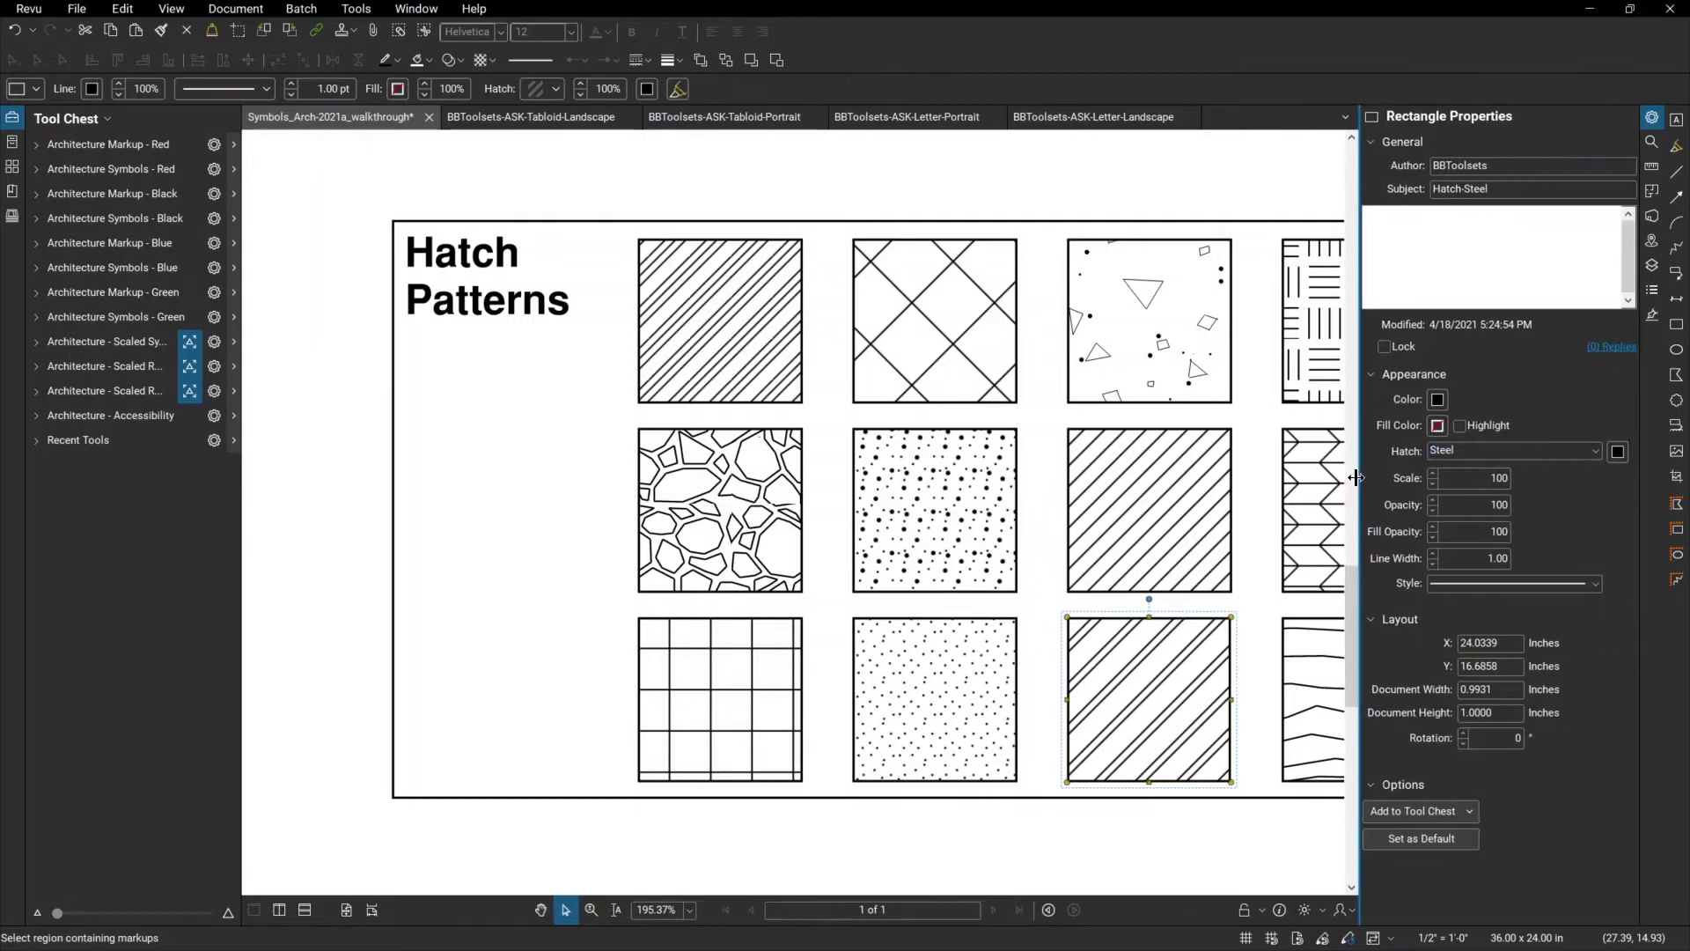
# - Set the steel hatch line colour to bright red
pyautogui.click(1618, 451)
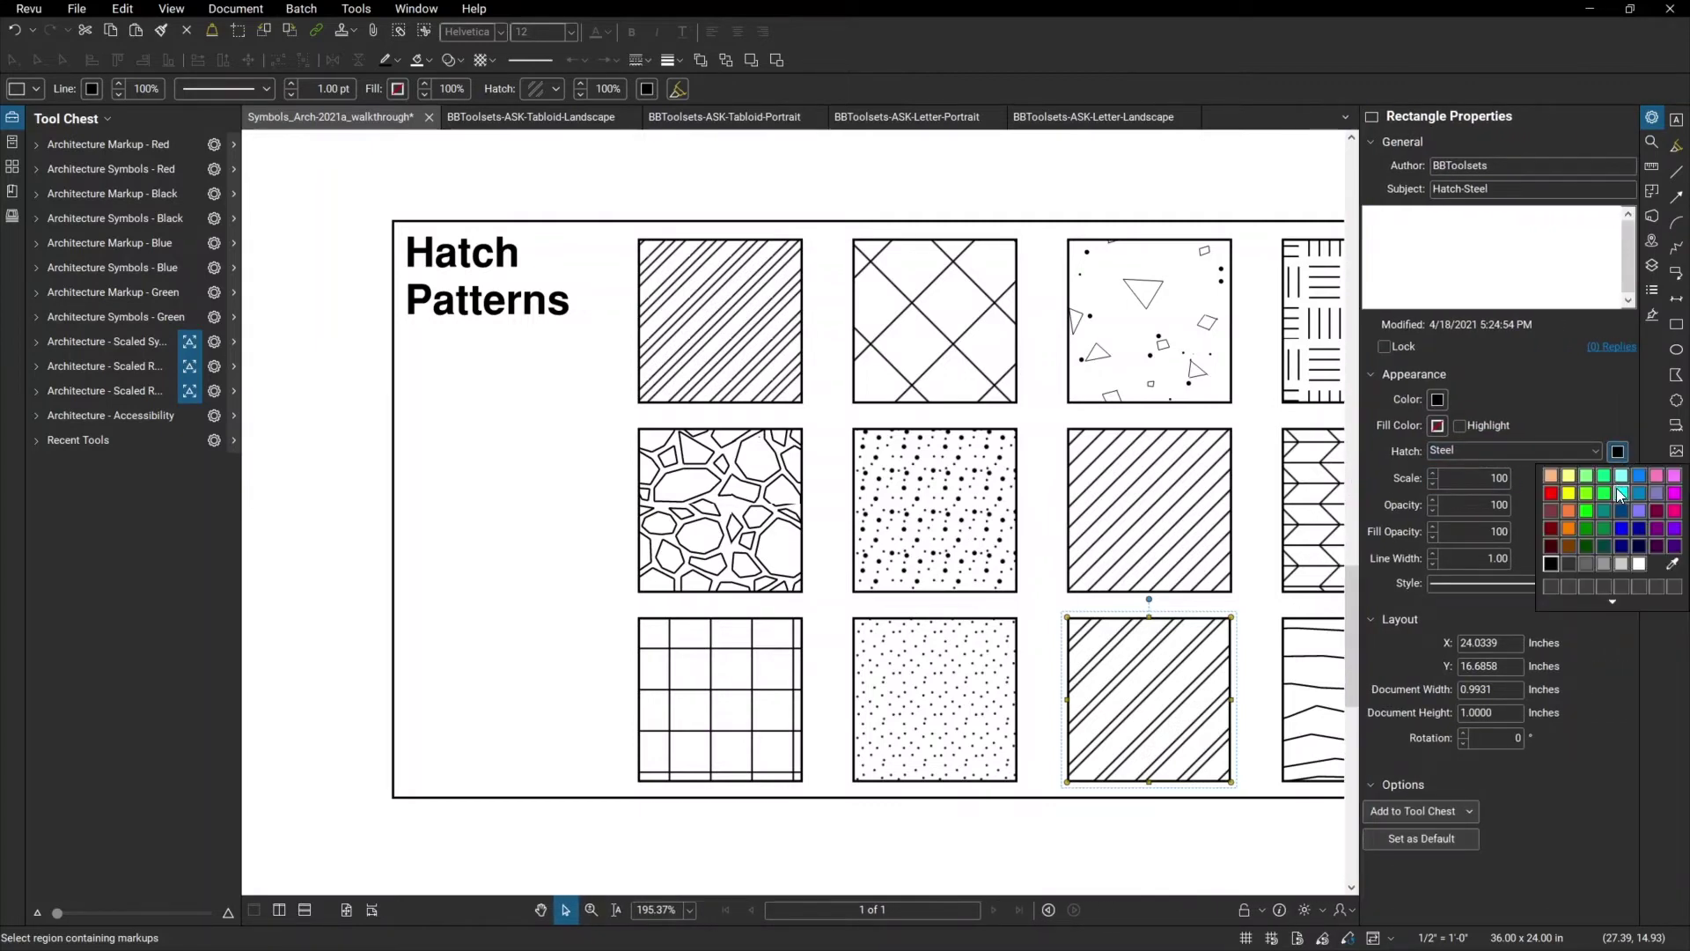
pyautogui.click(1616, 489)
pyautogui.click(1624, 456)
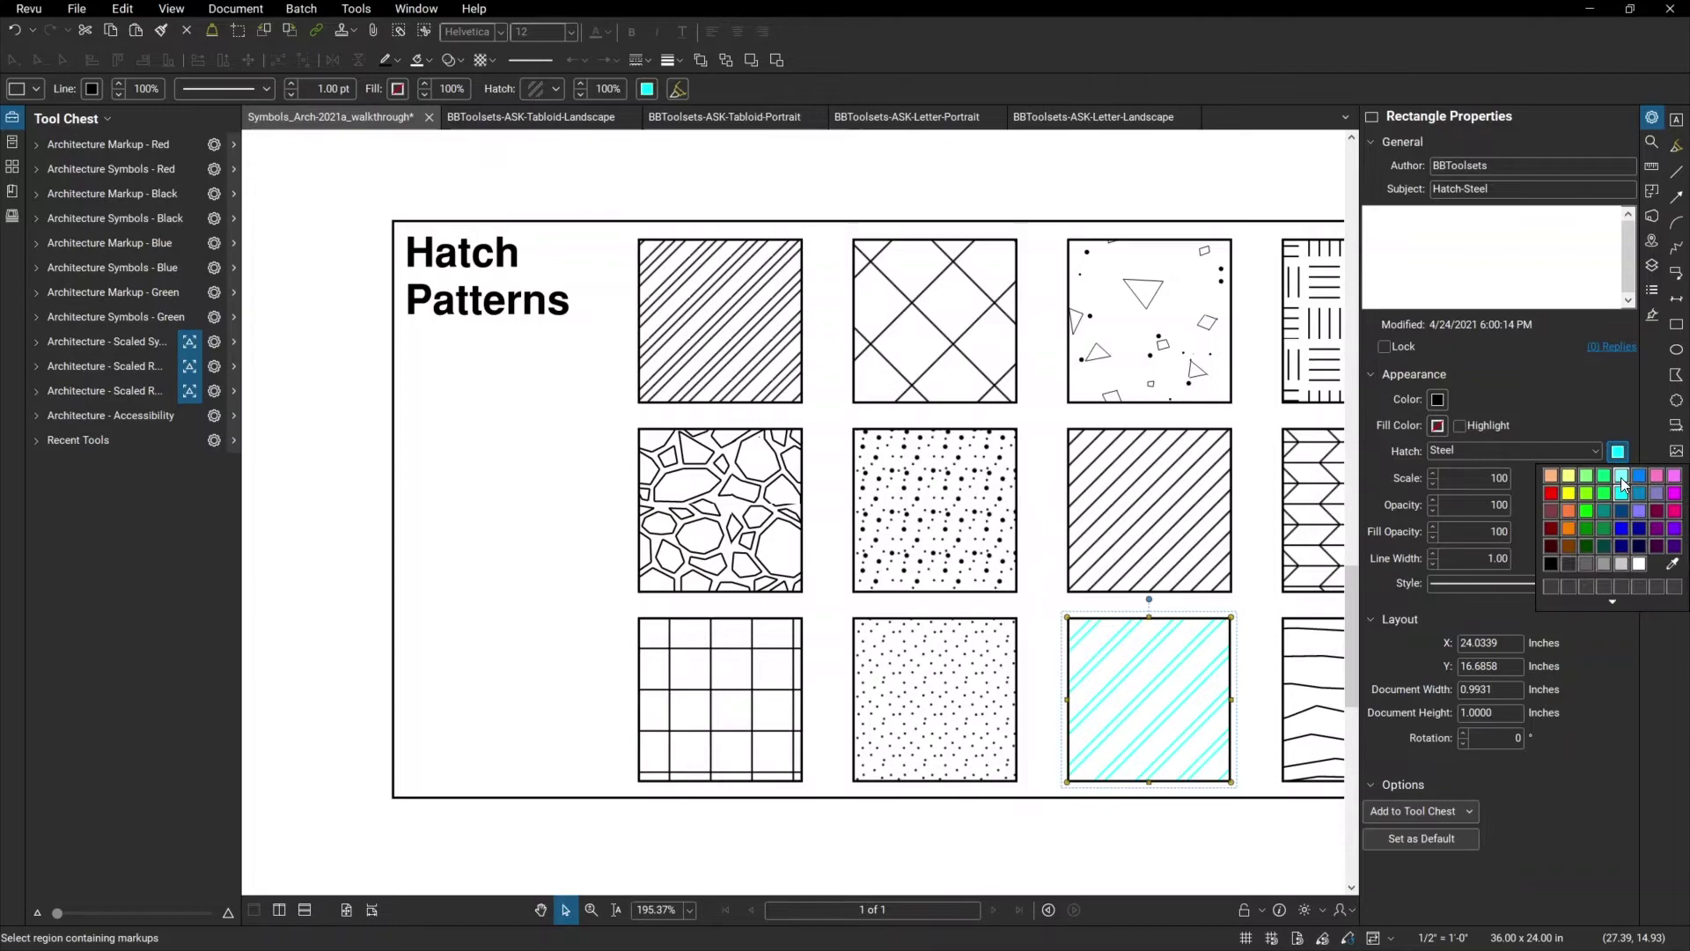
pyautogui.click(1653, 509)
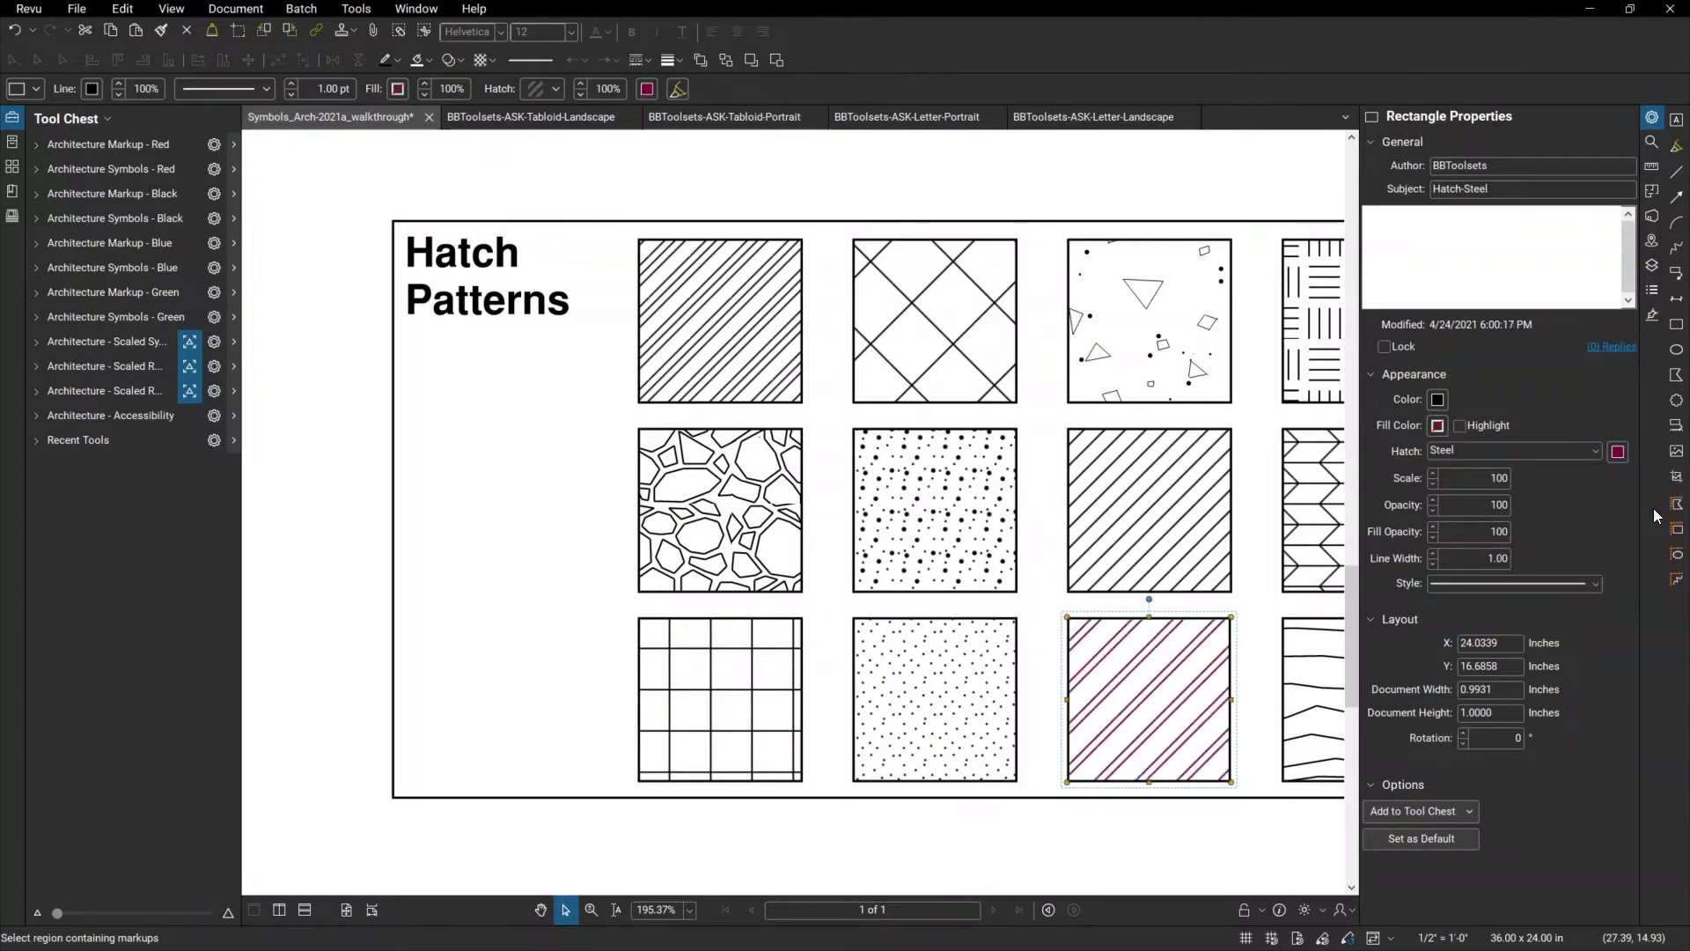
pyautogui.click(1620, 456)
pyautogui.click(1554, 496)
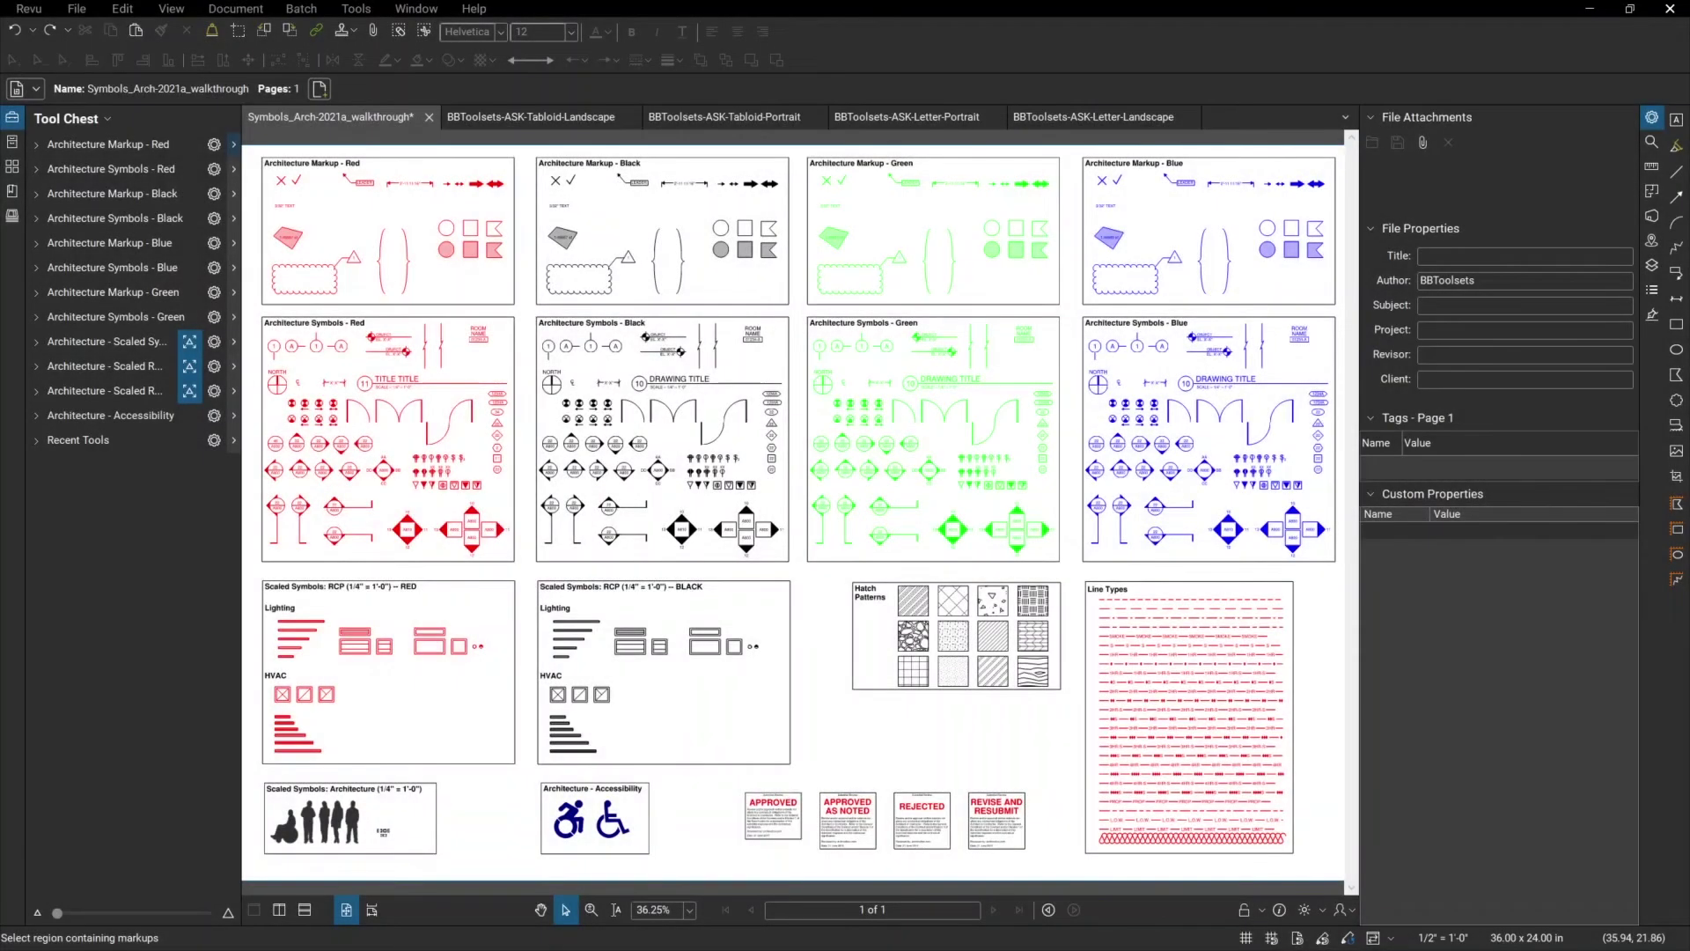
# - Zoom into the row of APPROVED/REJECTED submittal review stamps
pyautogui.click(590, 909)
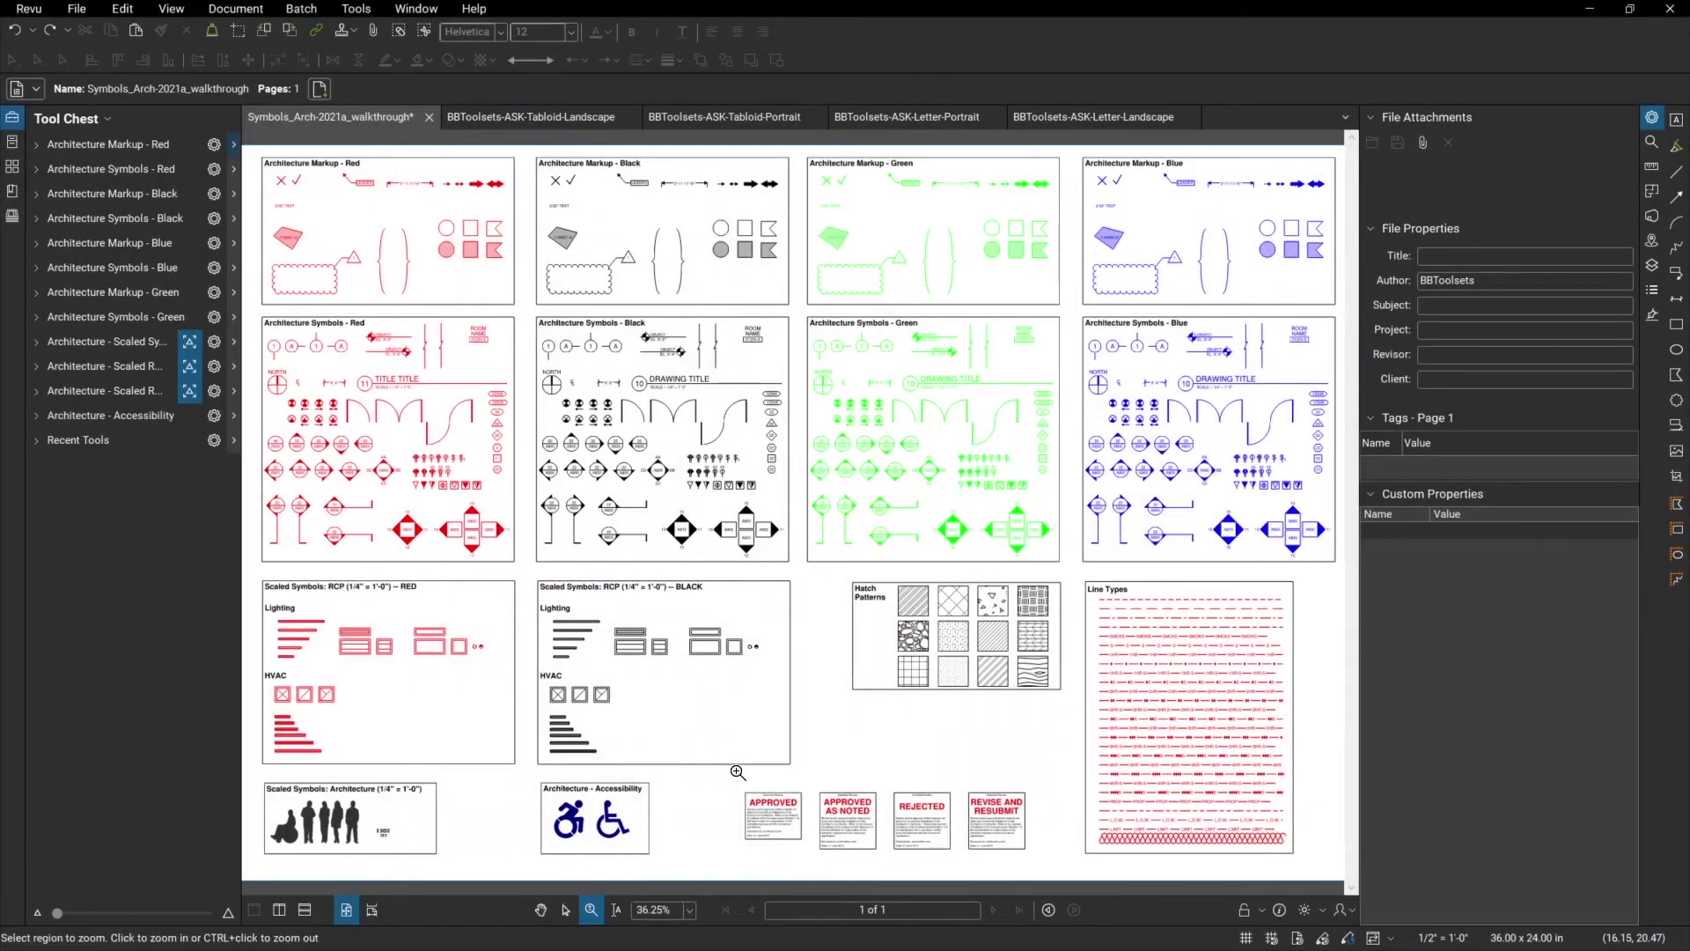
pyautogui.moveTo(729, 765); pyautogui.dragTo(1048, 879)
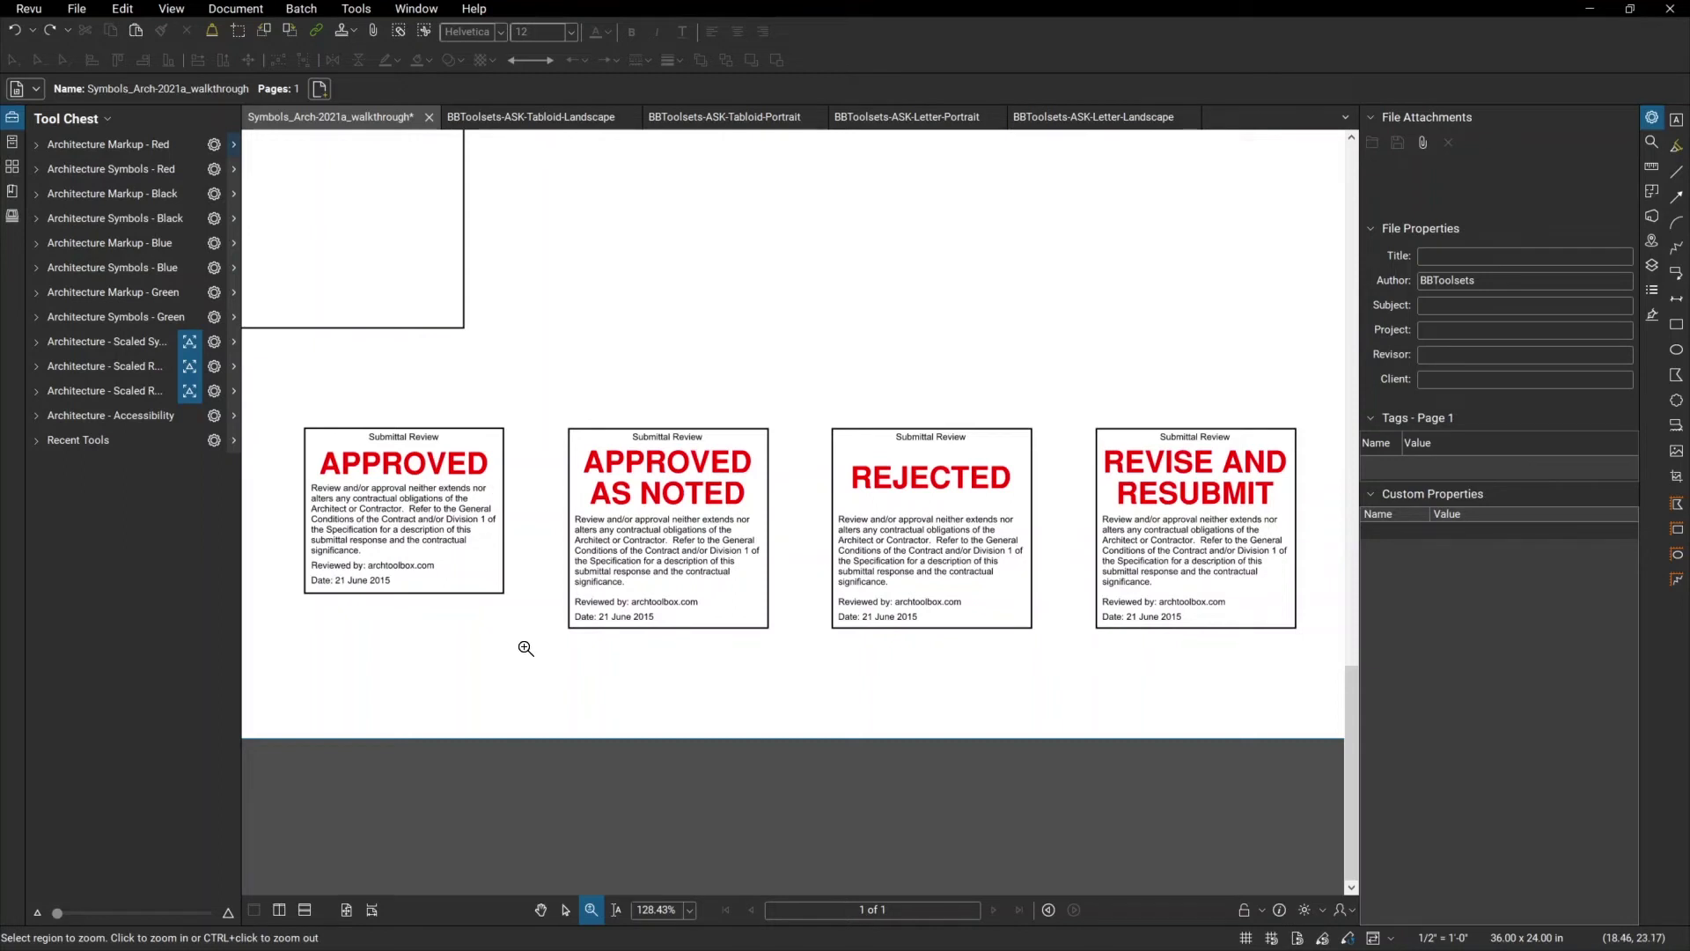
# - Place the Stamp-Submittal-Approved stamp above the row of existing stamps
pyautogui.click(353, 31)
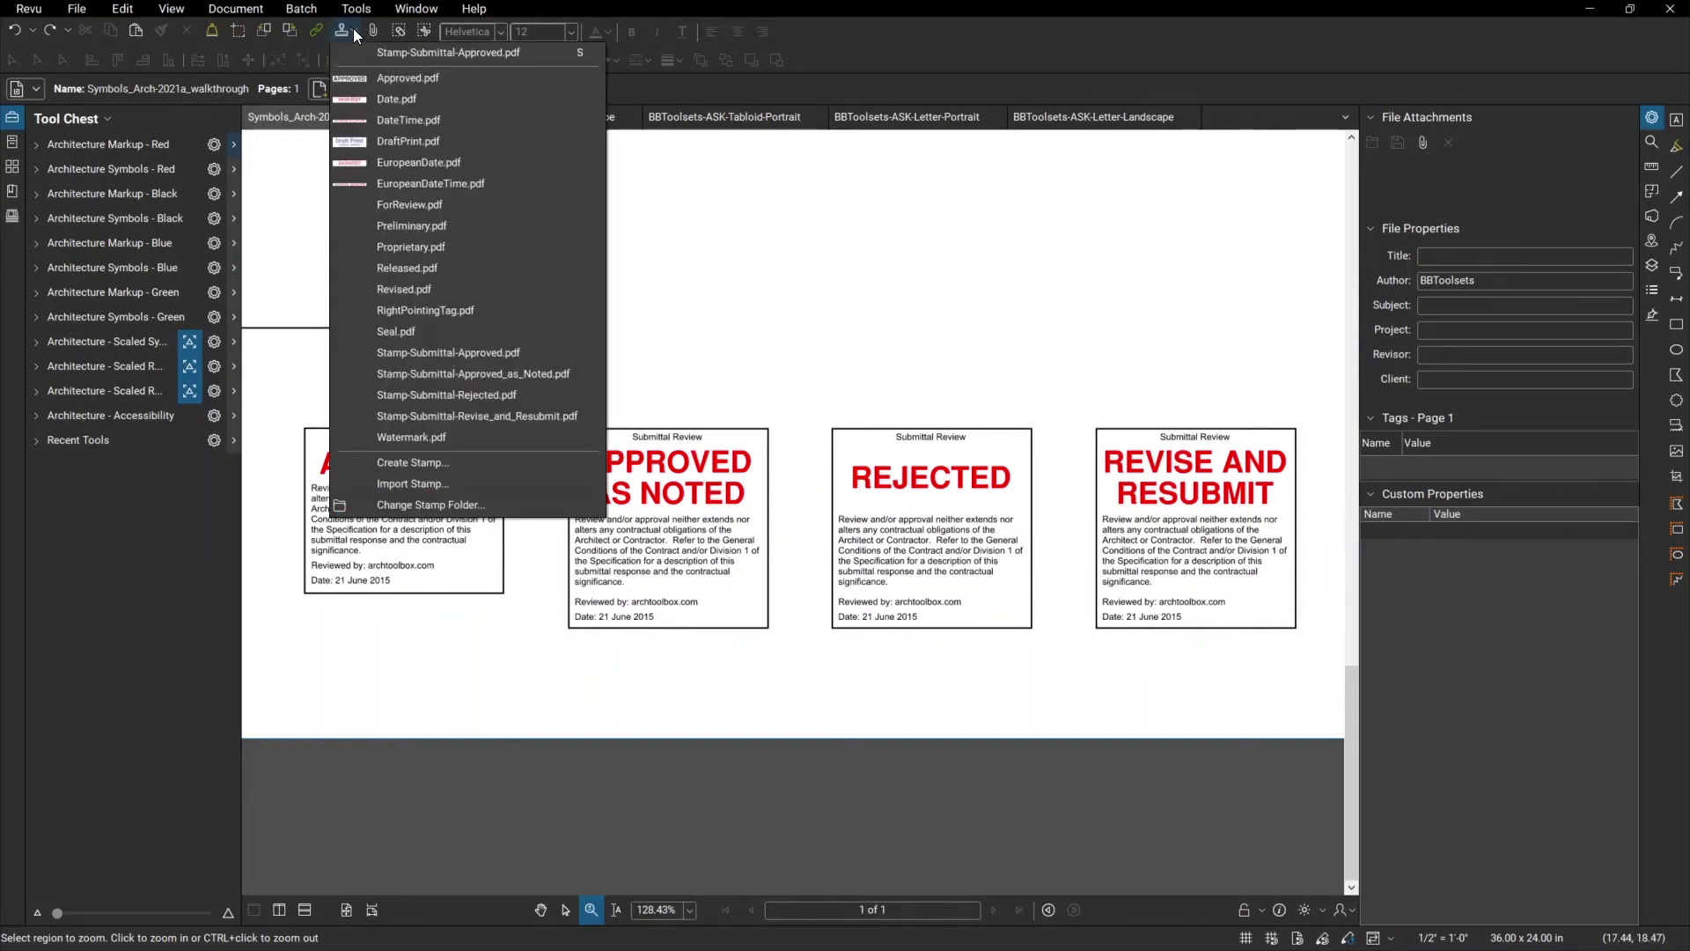
pyautogui.click(430, 352)
pyautogui.moveTo(606, 209); pyautogui.dragTo(801, 356)
# - Resize the APPROVED stamp to about three-quarter scale using its corner handles
pyautogui.scroll(3, 728, 294)
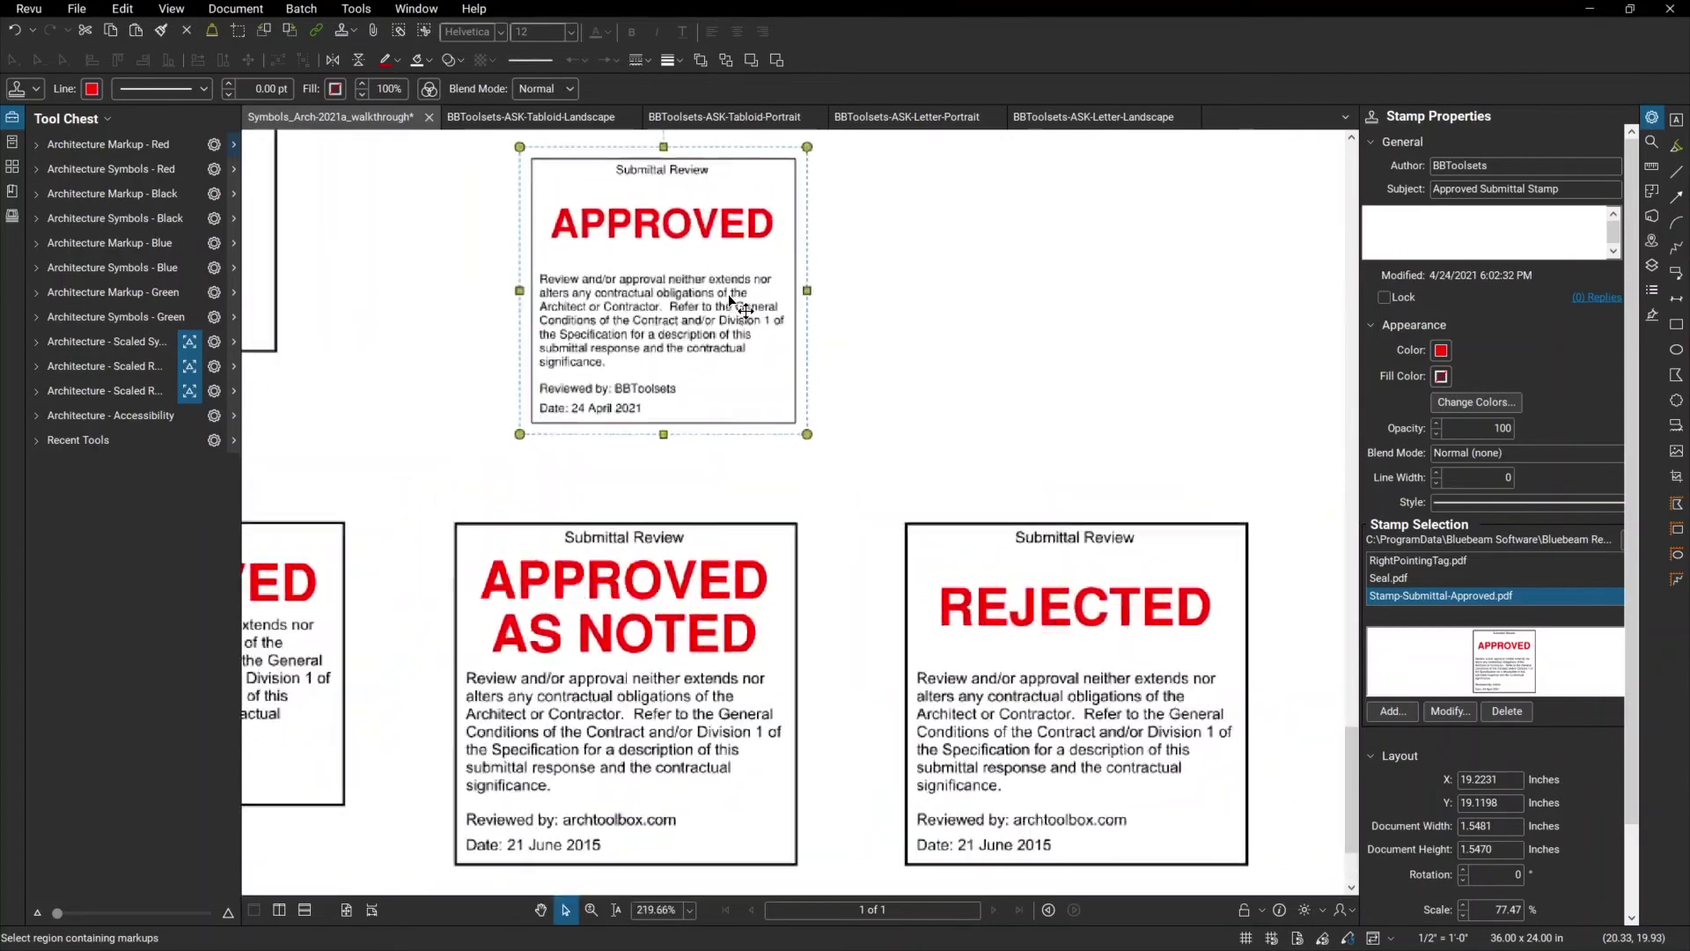
pyautogui.scroll(2, 727, 294)
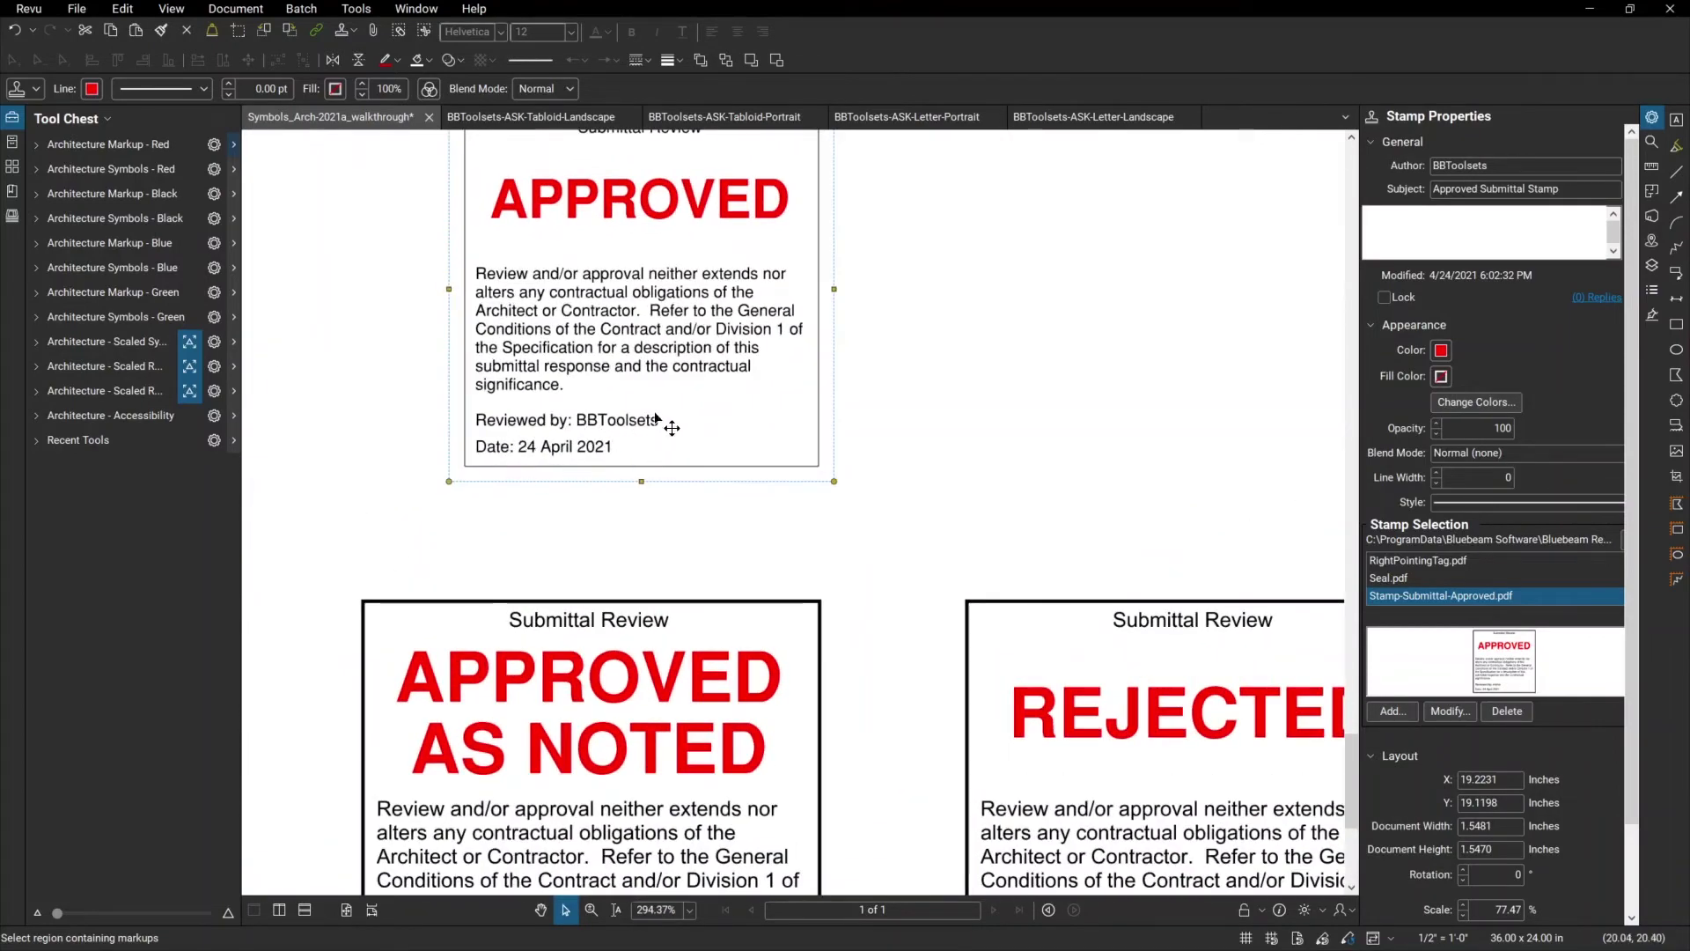
pyautogui.scroll(-3, 890, 449)
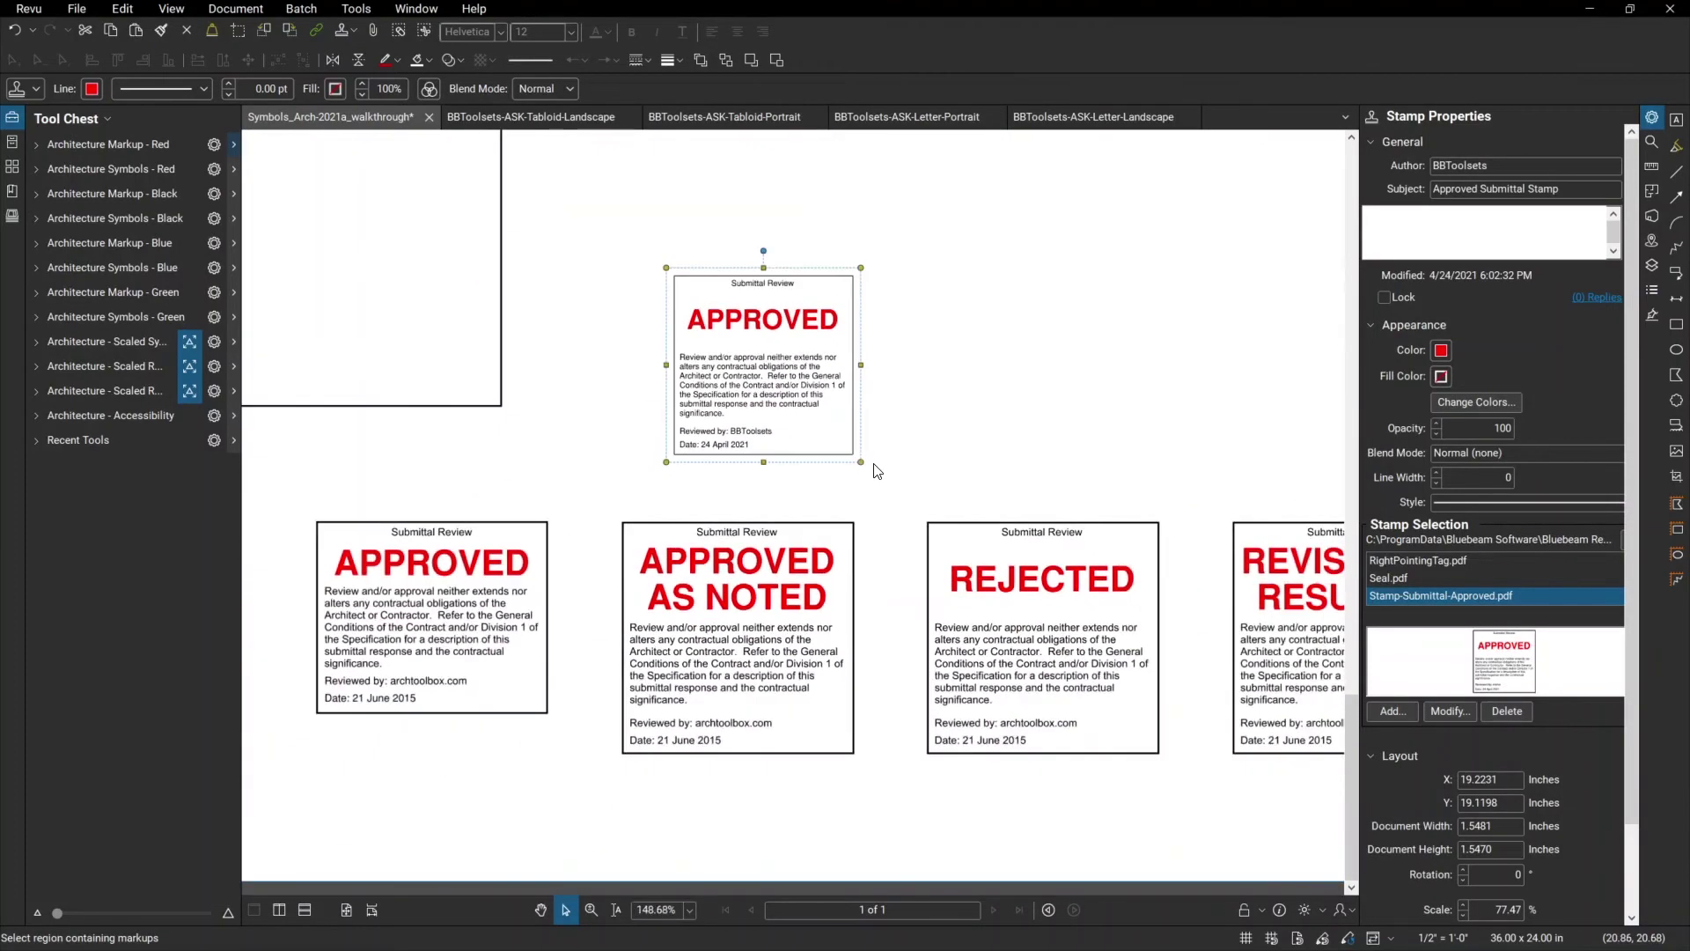
pyautogui.moveTo(861, 461); pyautogui.dragTo(785, 387)
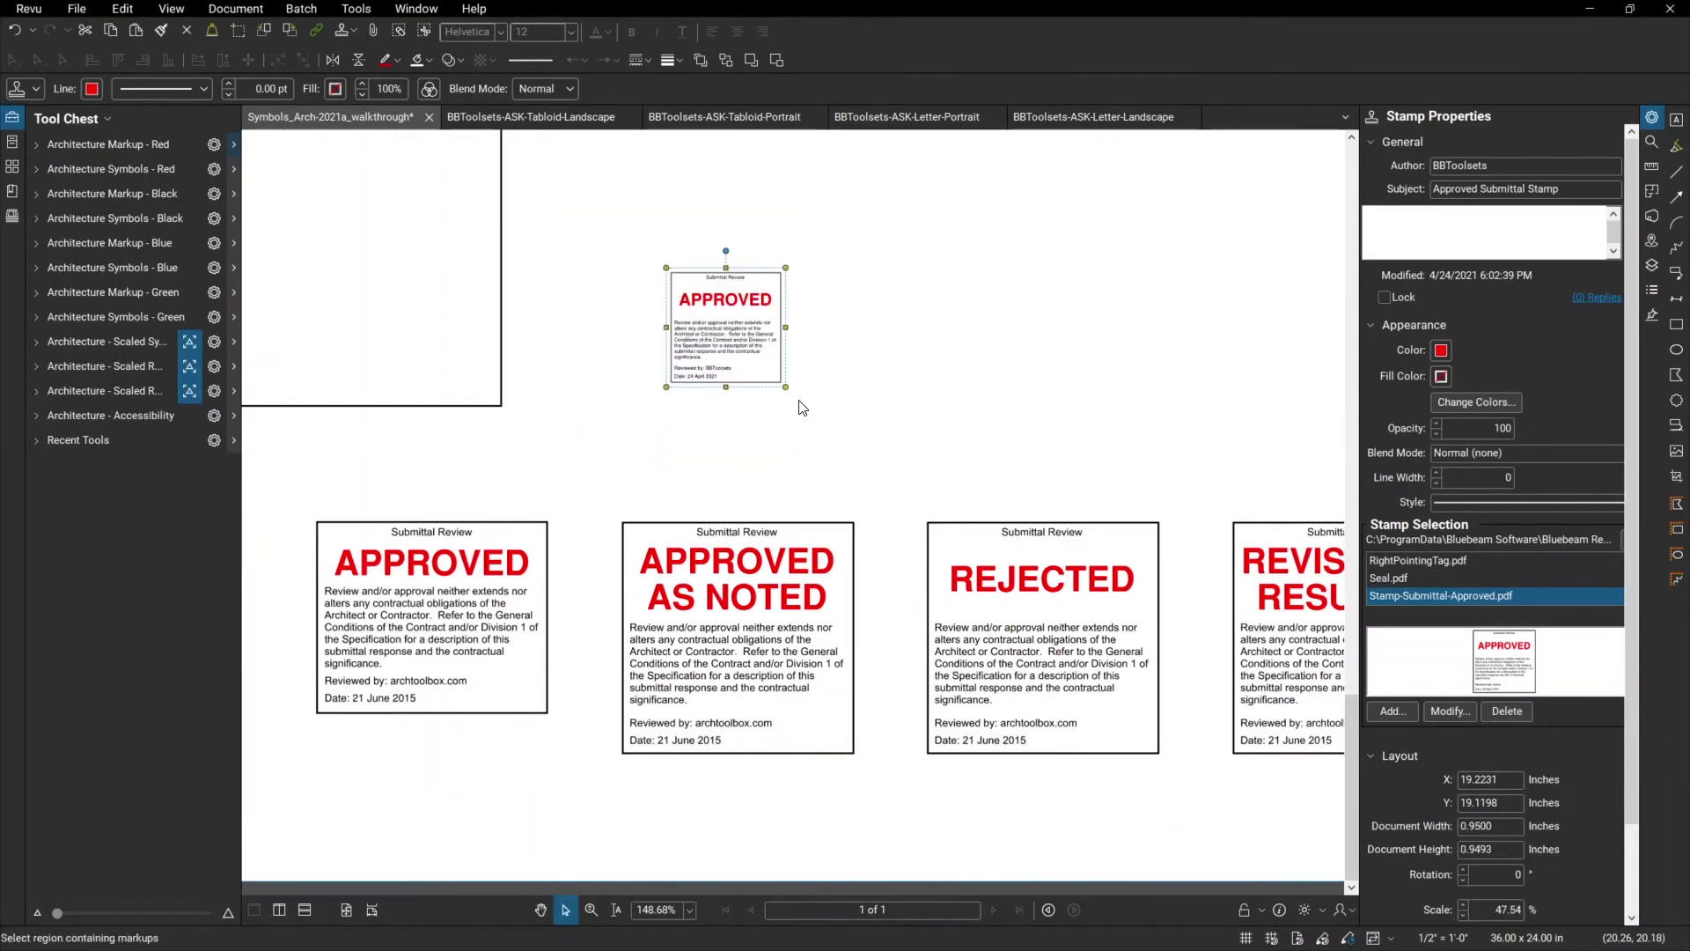
pyautogui.moveTo(787, 268); pyautogui.dragTo(859, 198)
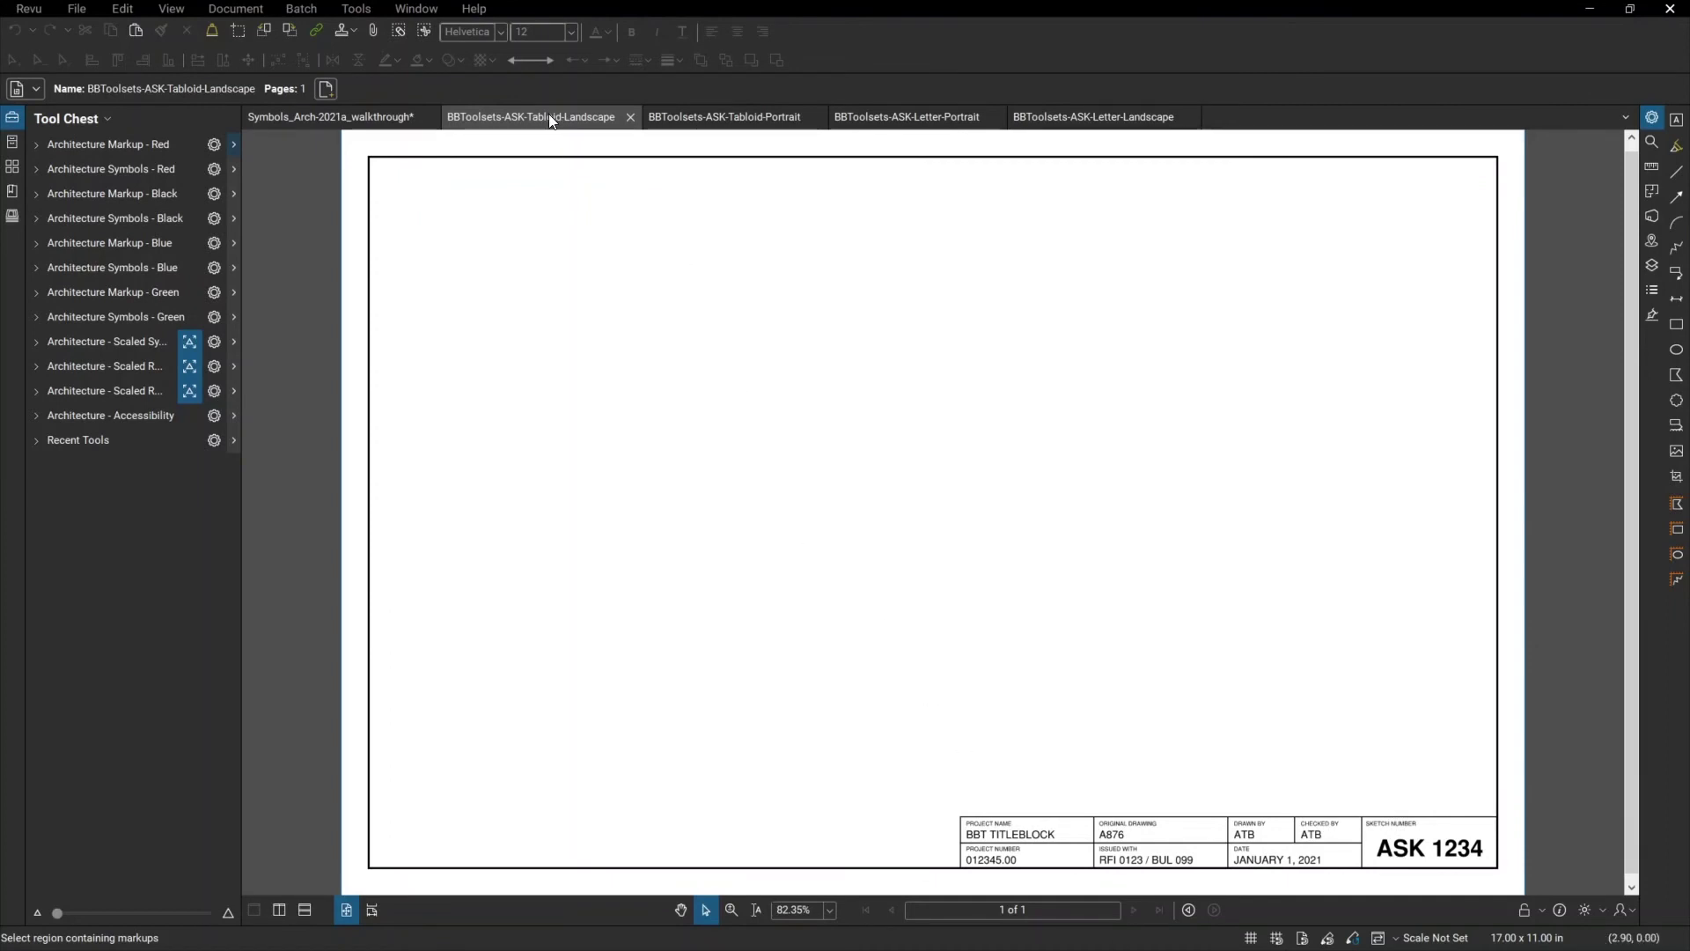
# - Step through the Tabloid-Portrait and Letter-Portrait sheets to the BBToolsets-ASK-Letter-Landscape sheet
pyautogui.click(677, 118)
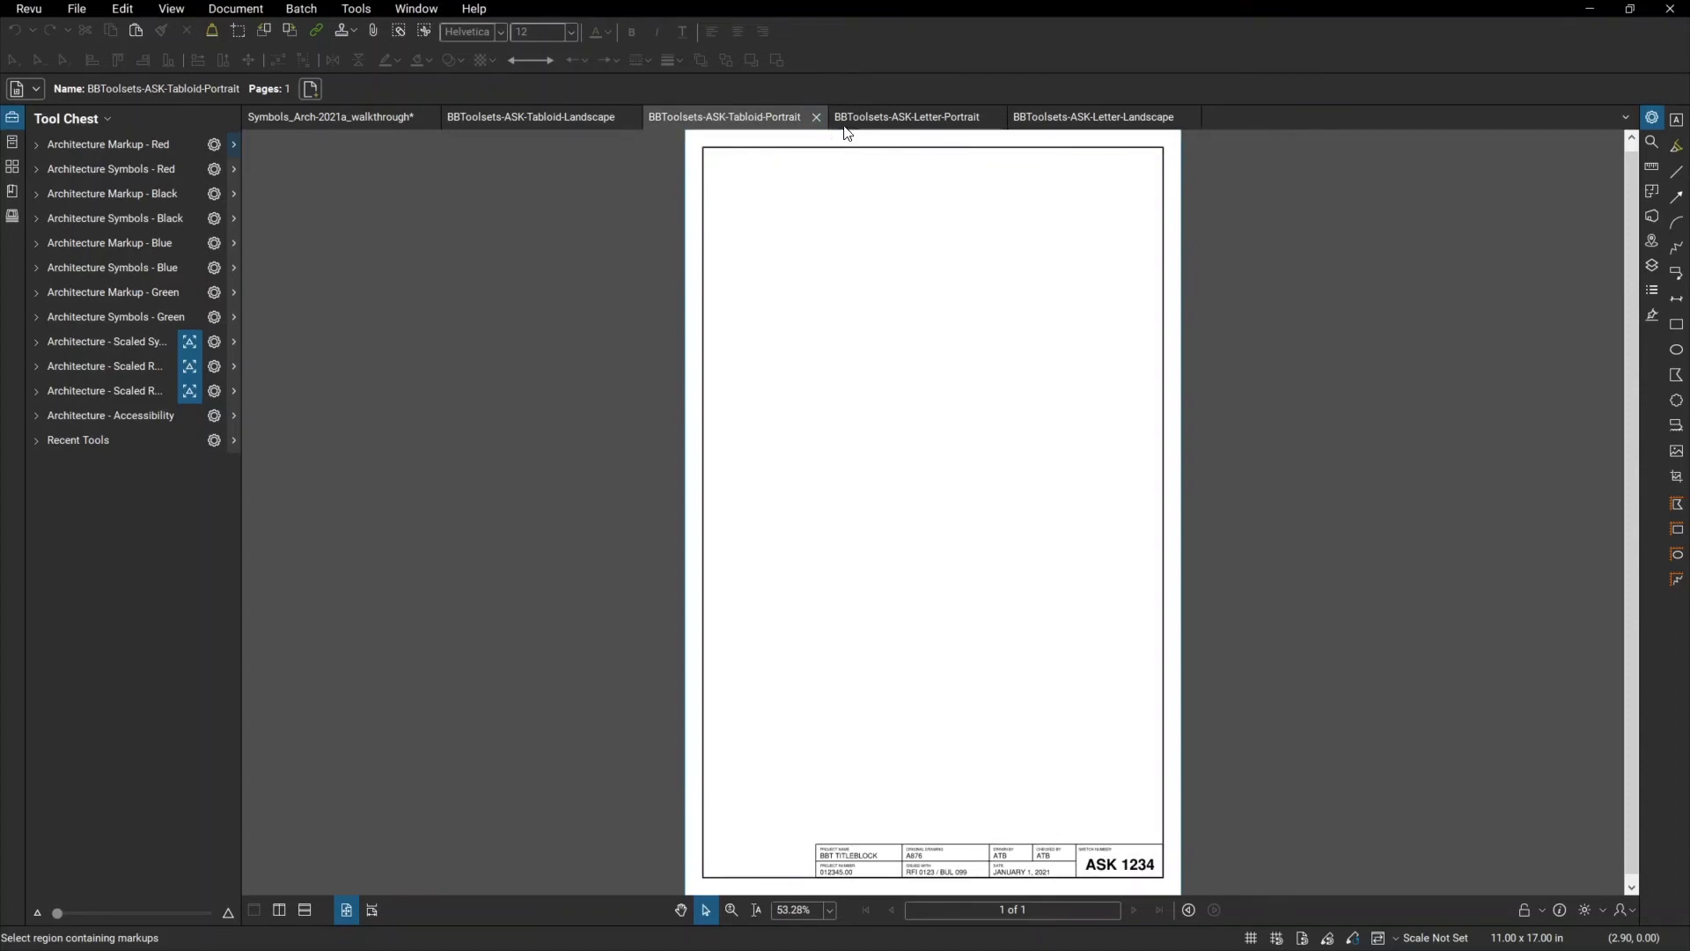
pyautogui.click(921, 123)
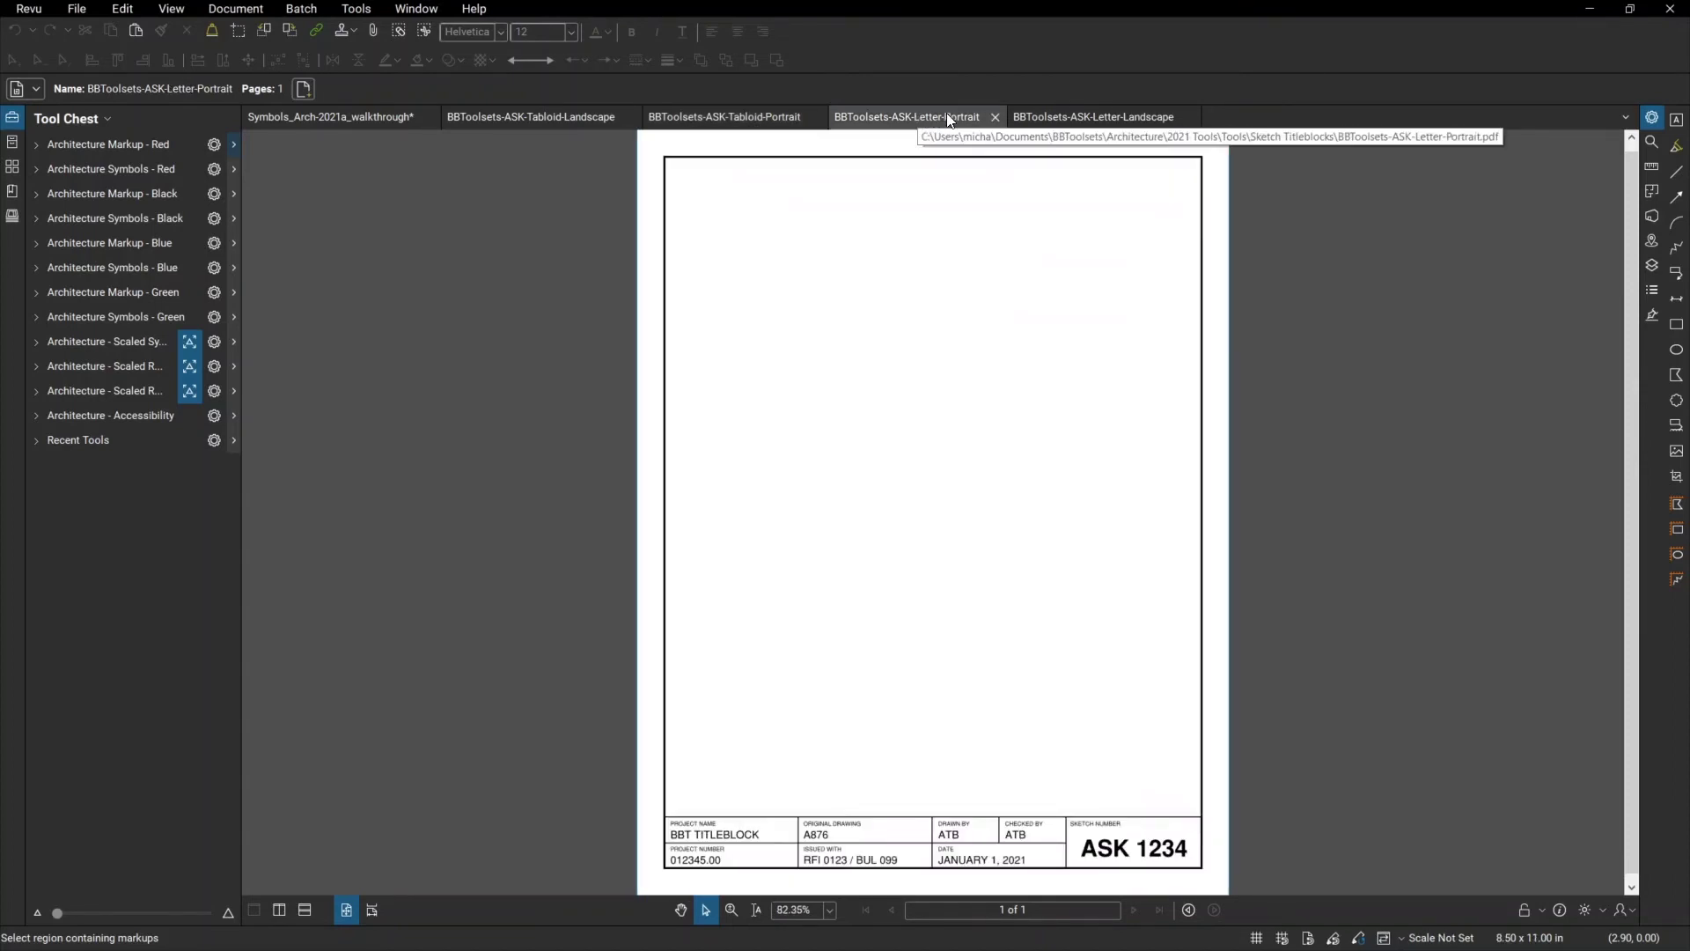
pyautogui.click(1063, 123)
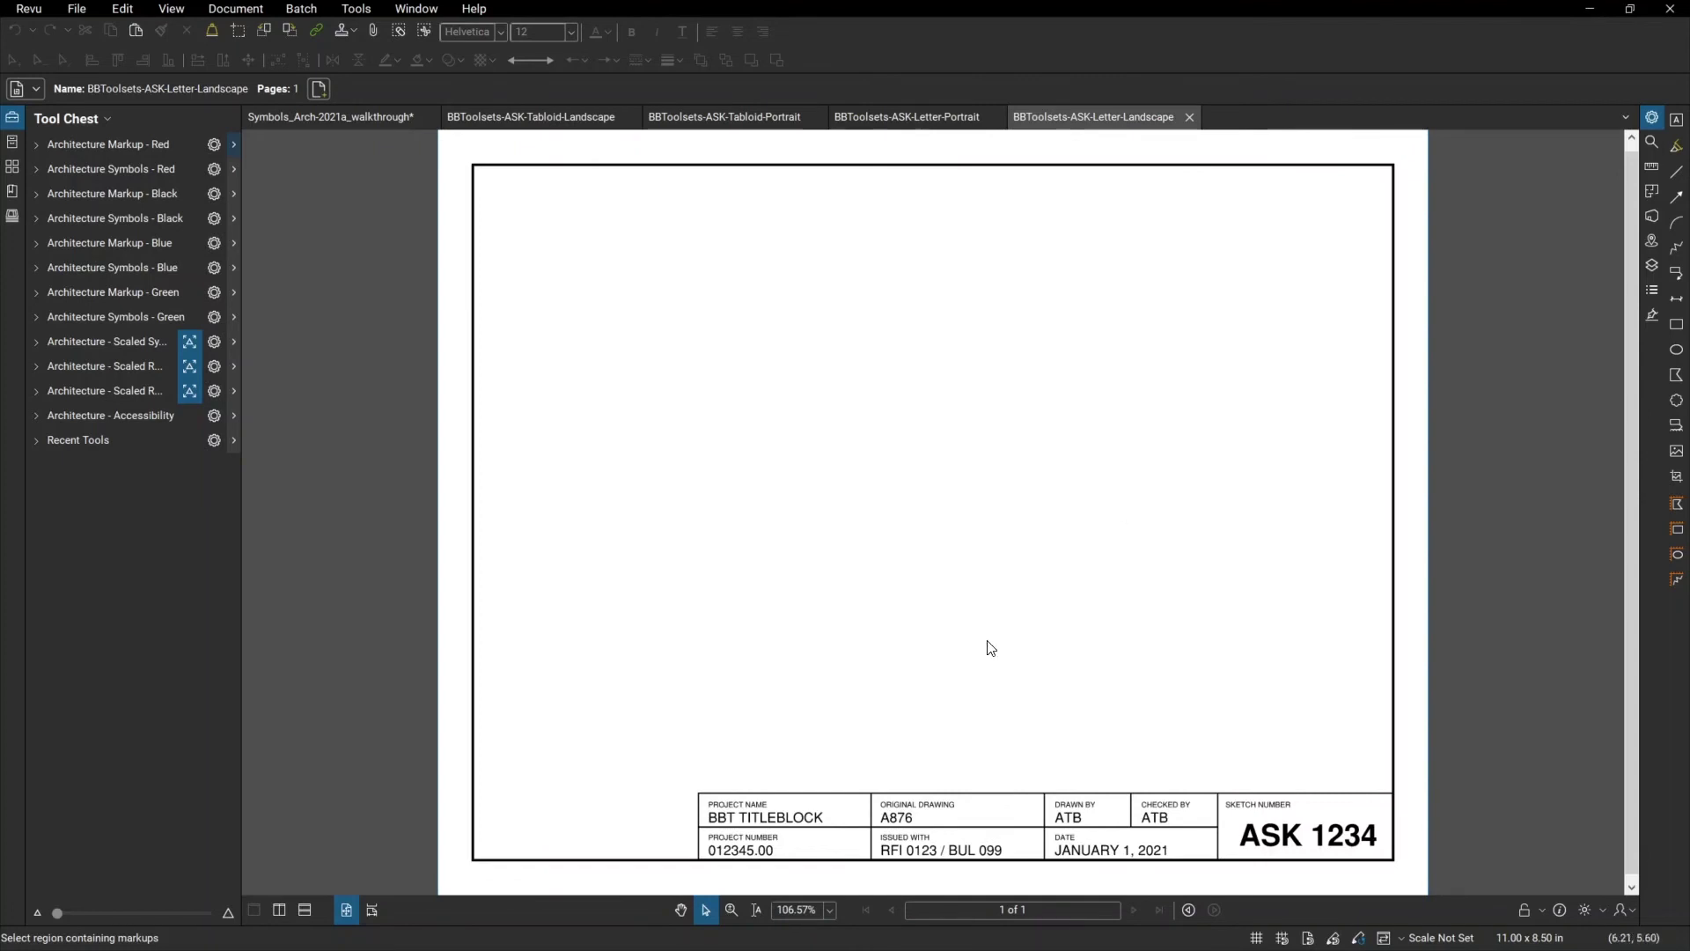
# - Overwrite the title block fields so they read BBT TEST, RFI 34 and ASK 1
pyautogui.scroll(4, 1082, 874)
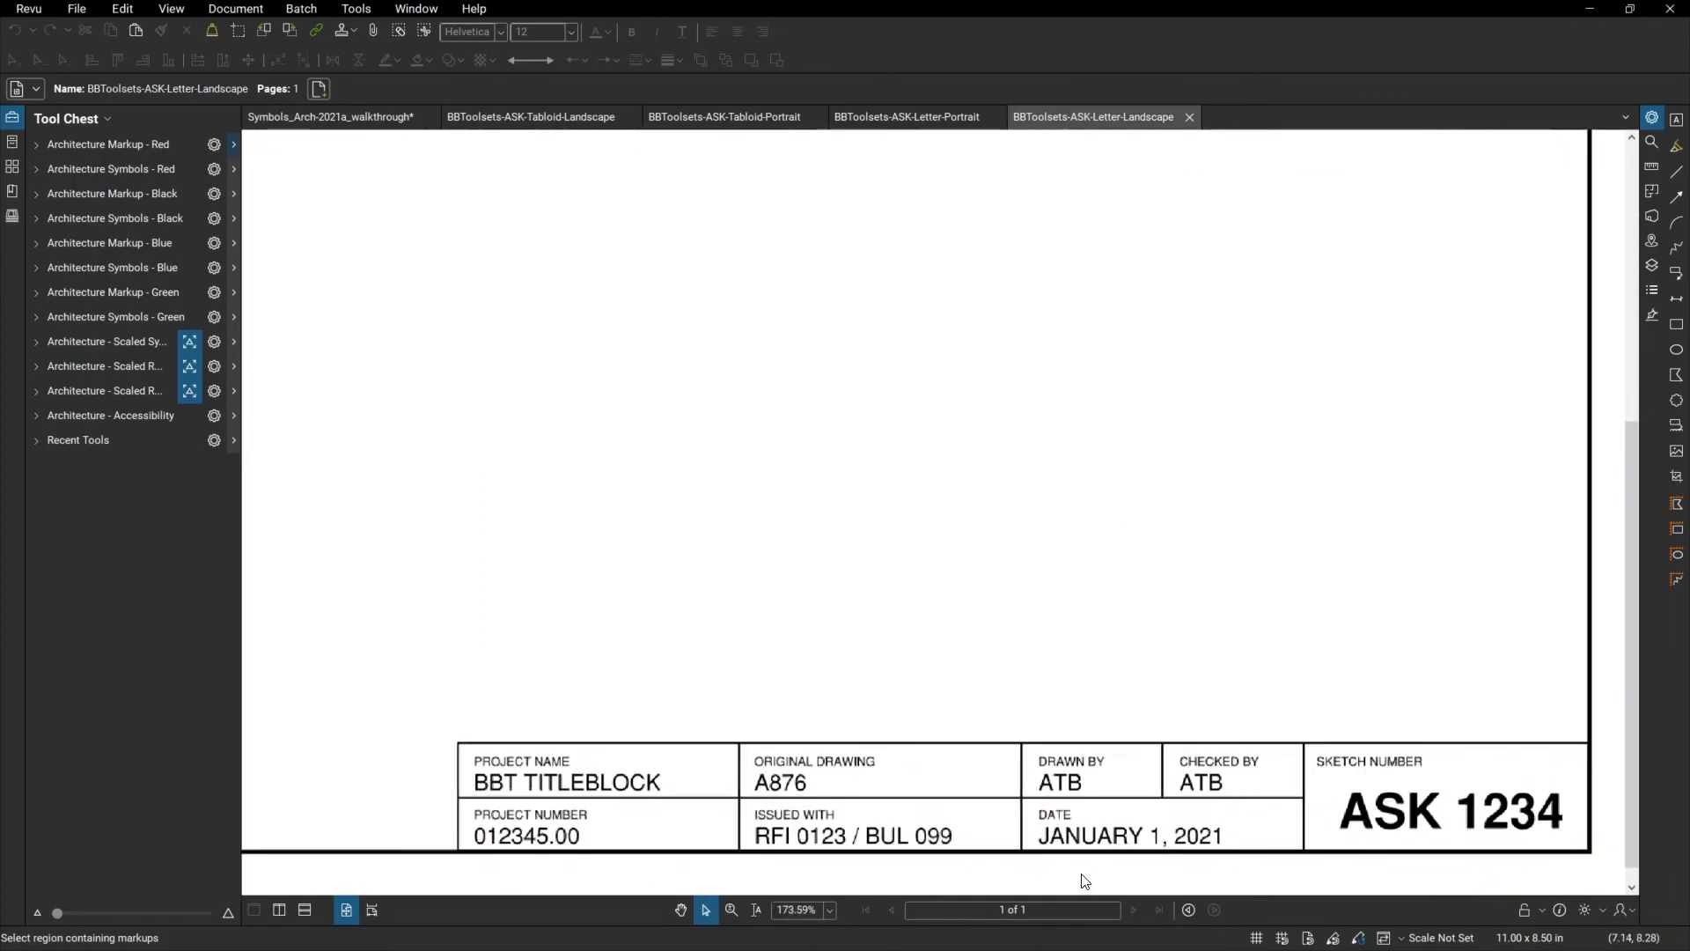
pyautogui.doubleClick(581, 783)
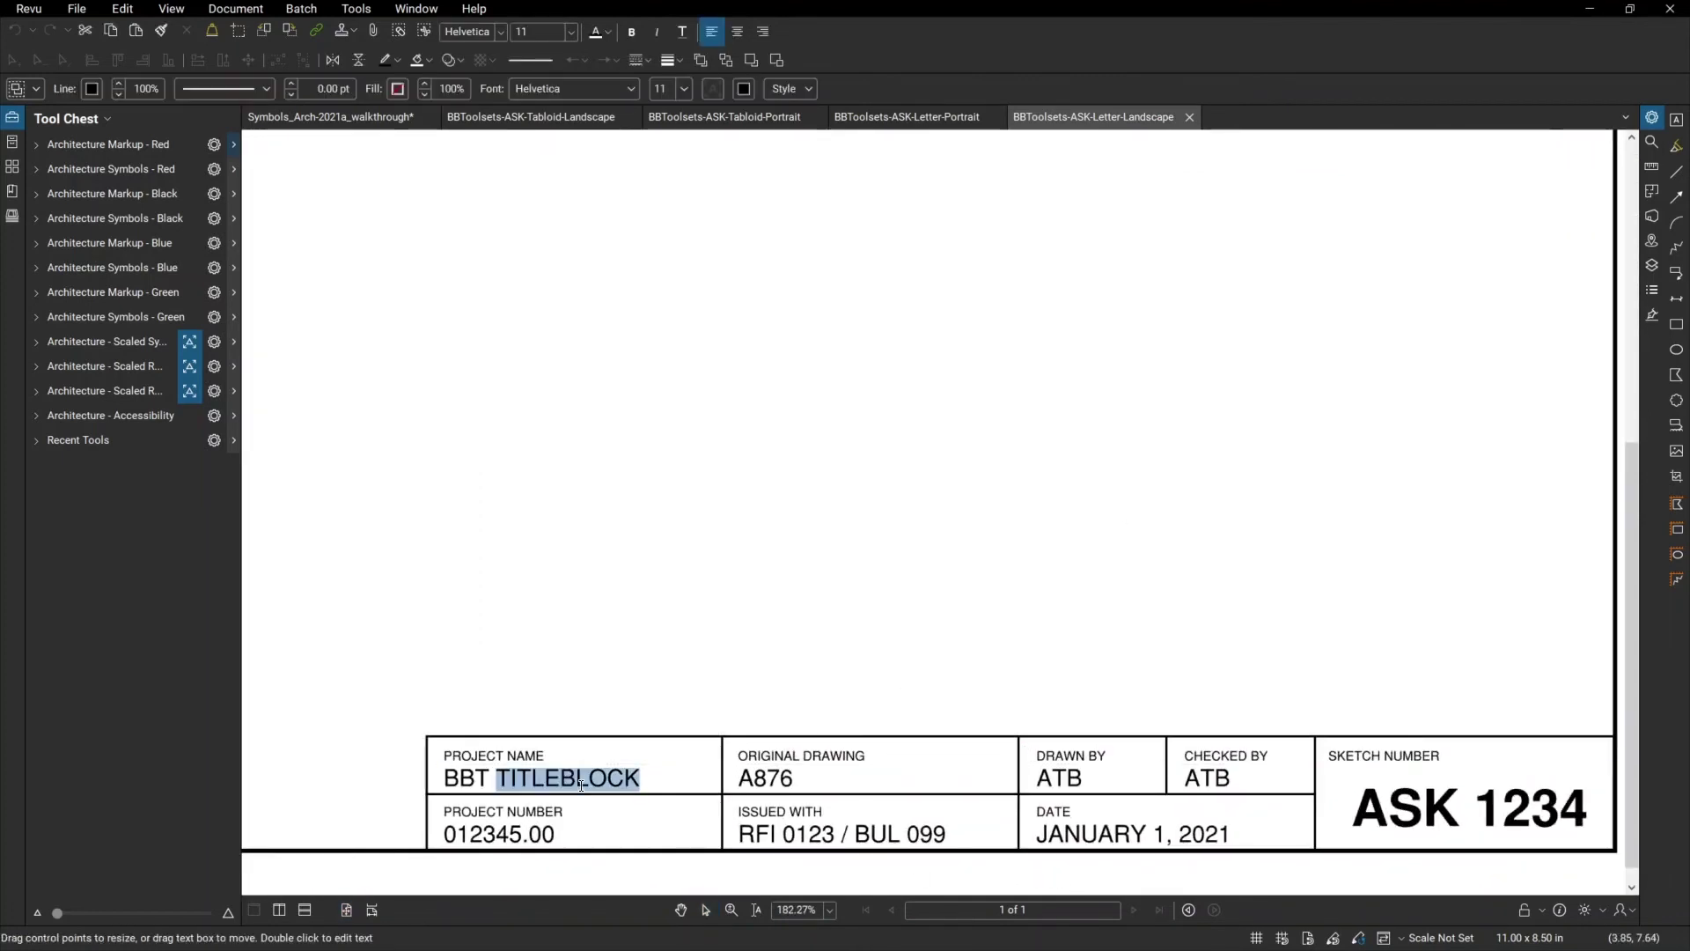
pyautogui.write('TEST')
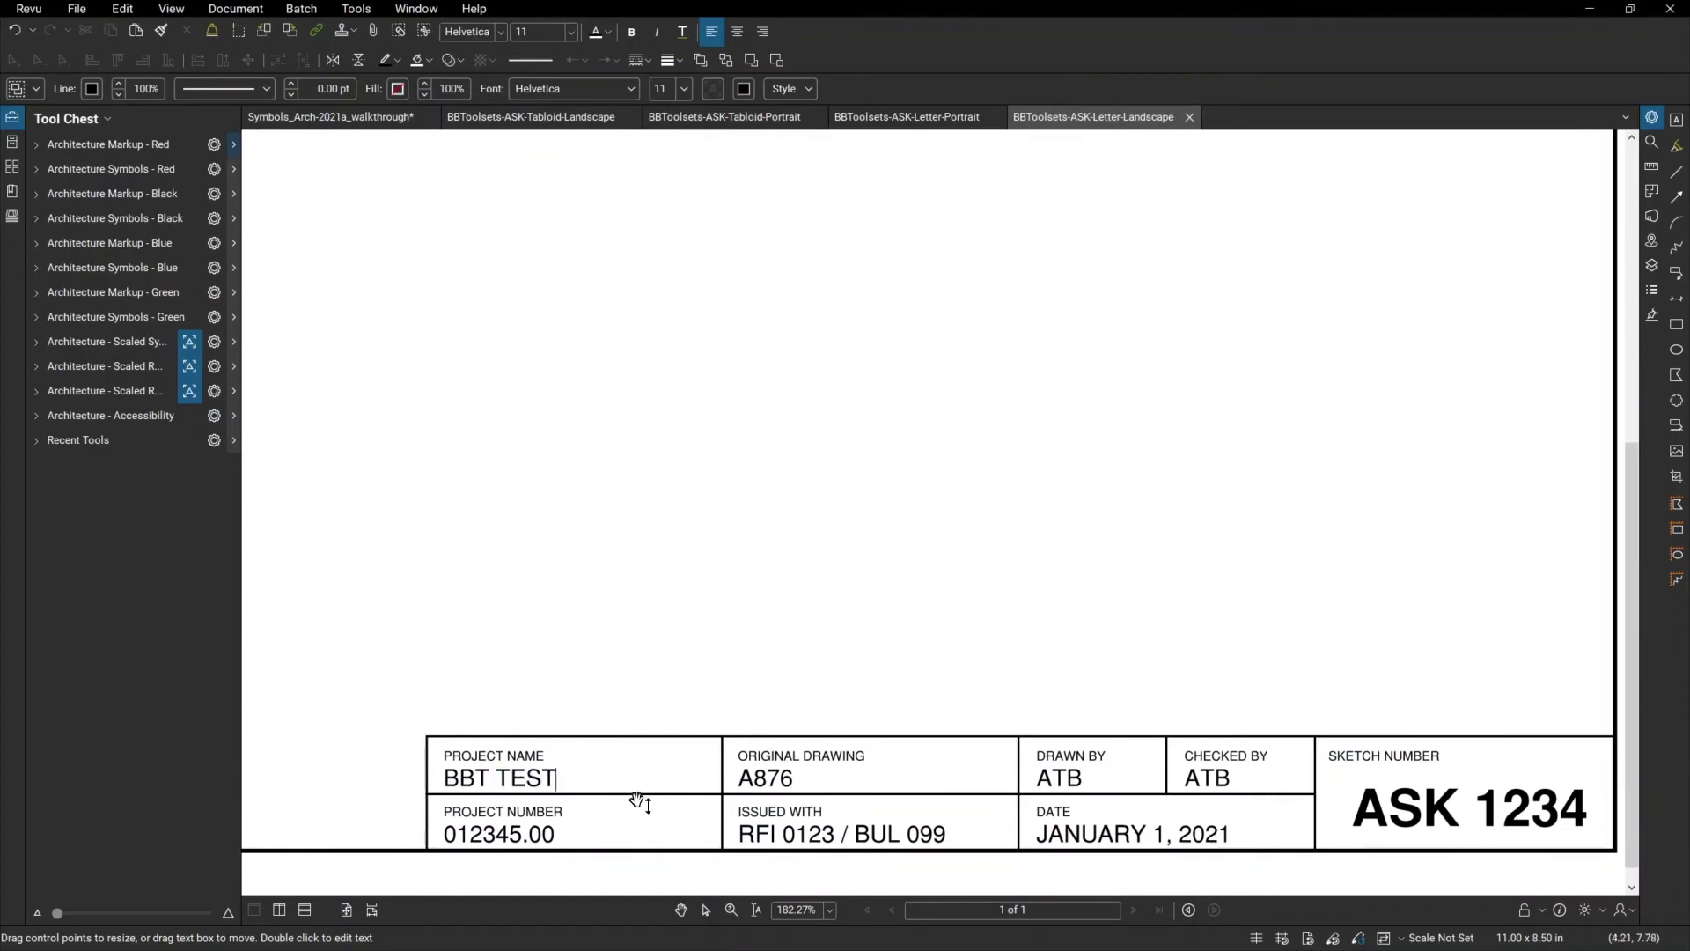
pyautogui.doubleClick(821, 845)
pyautogui.write('34')
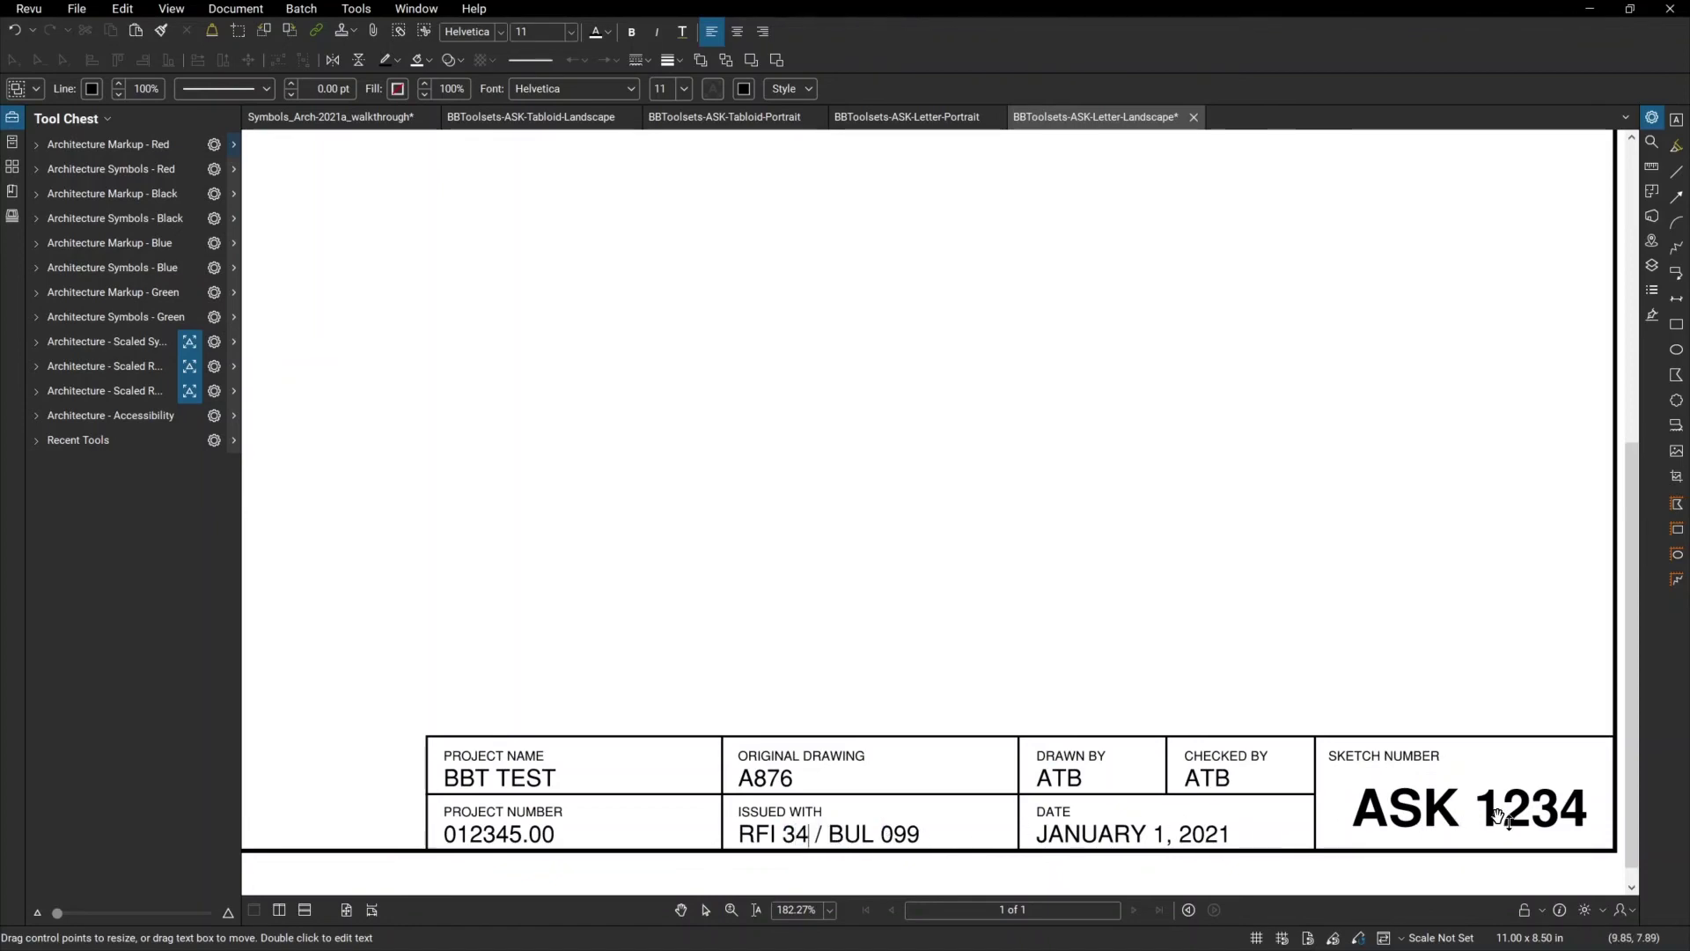
pyautogui.doubleClick(1502, 822)
pyautogui.write('1')
pyautogui.click(1309, 649)
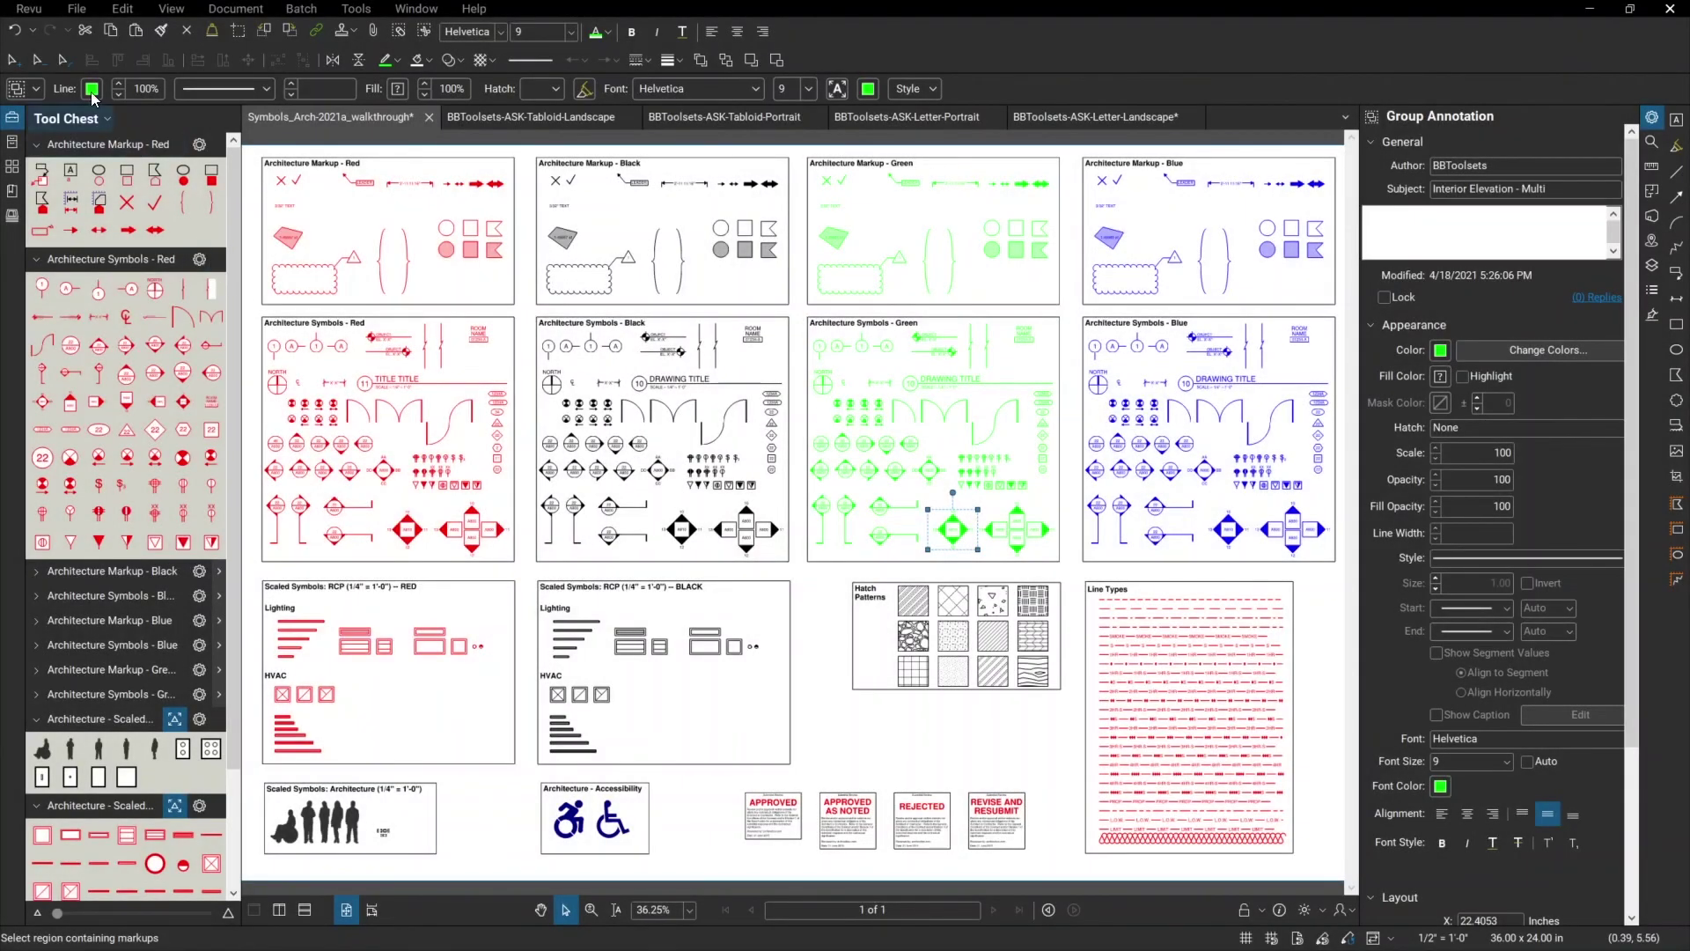
# - Apply the BBToolsets-Profile from the Revu menu's Profiles list
pyautogui.click(34, 12)
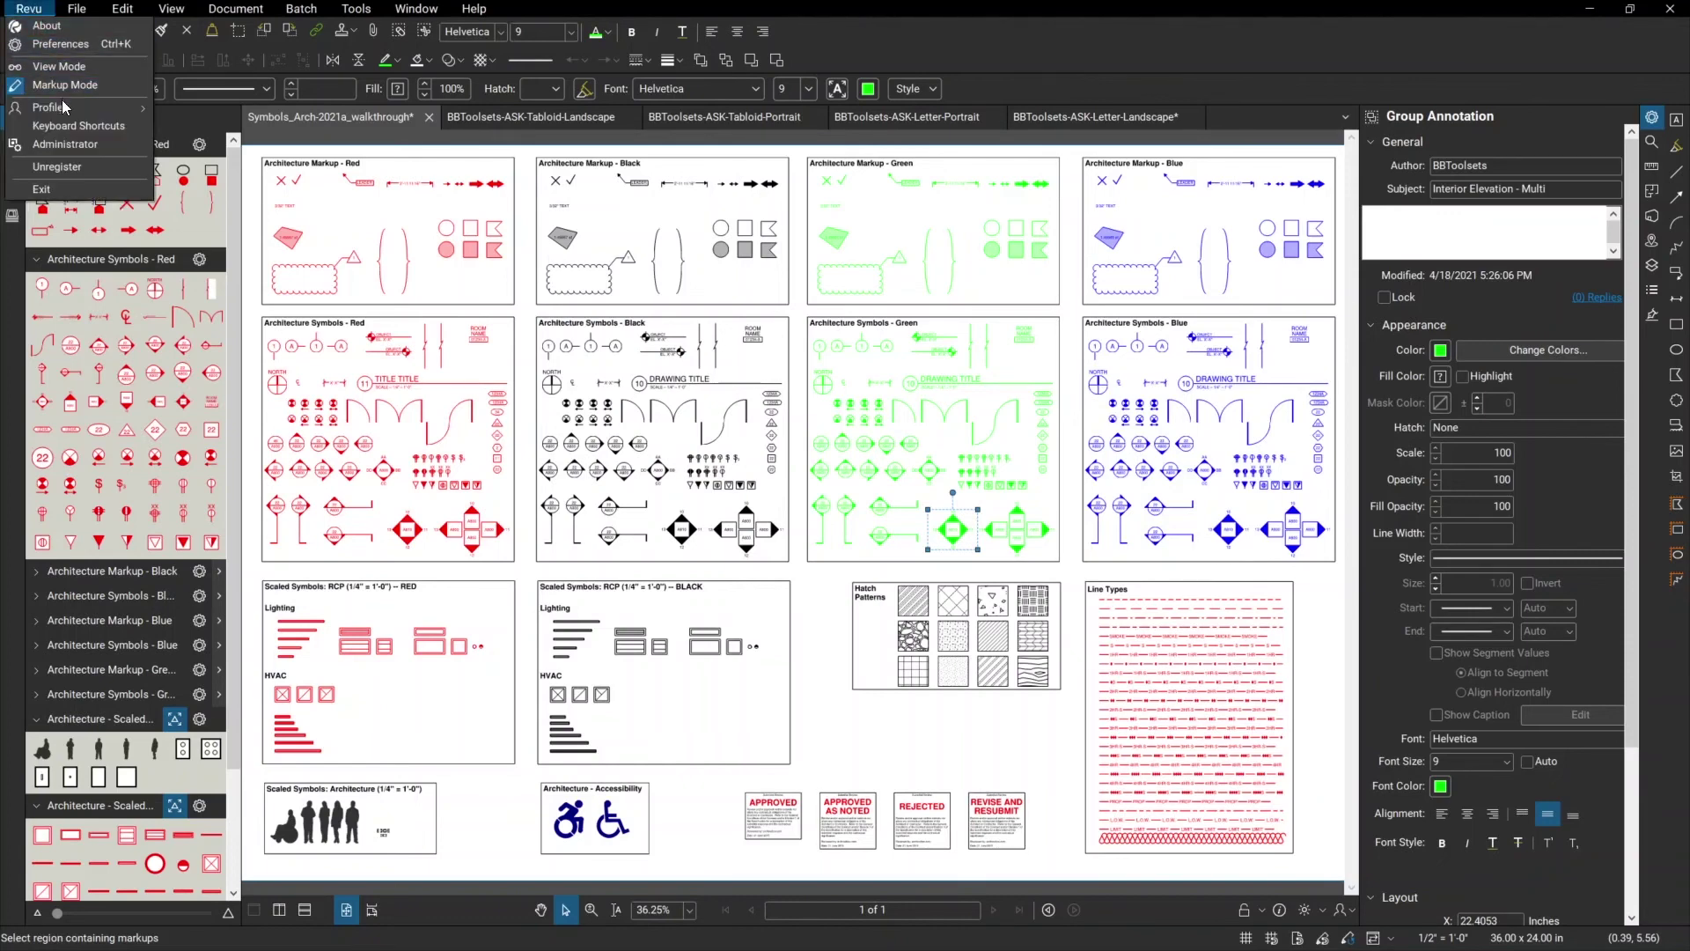
pyautogui.moveTo(64, 106)
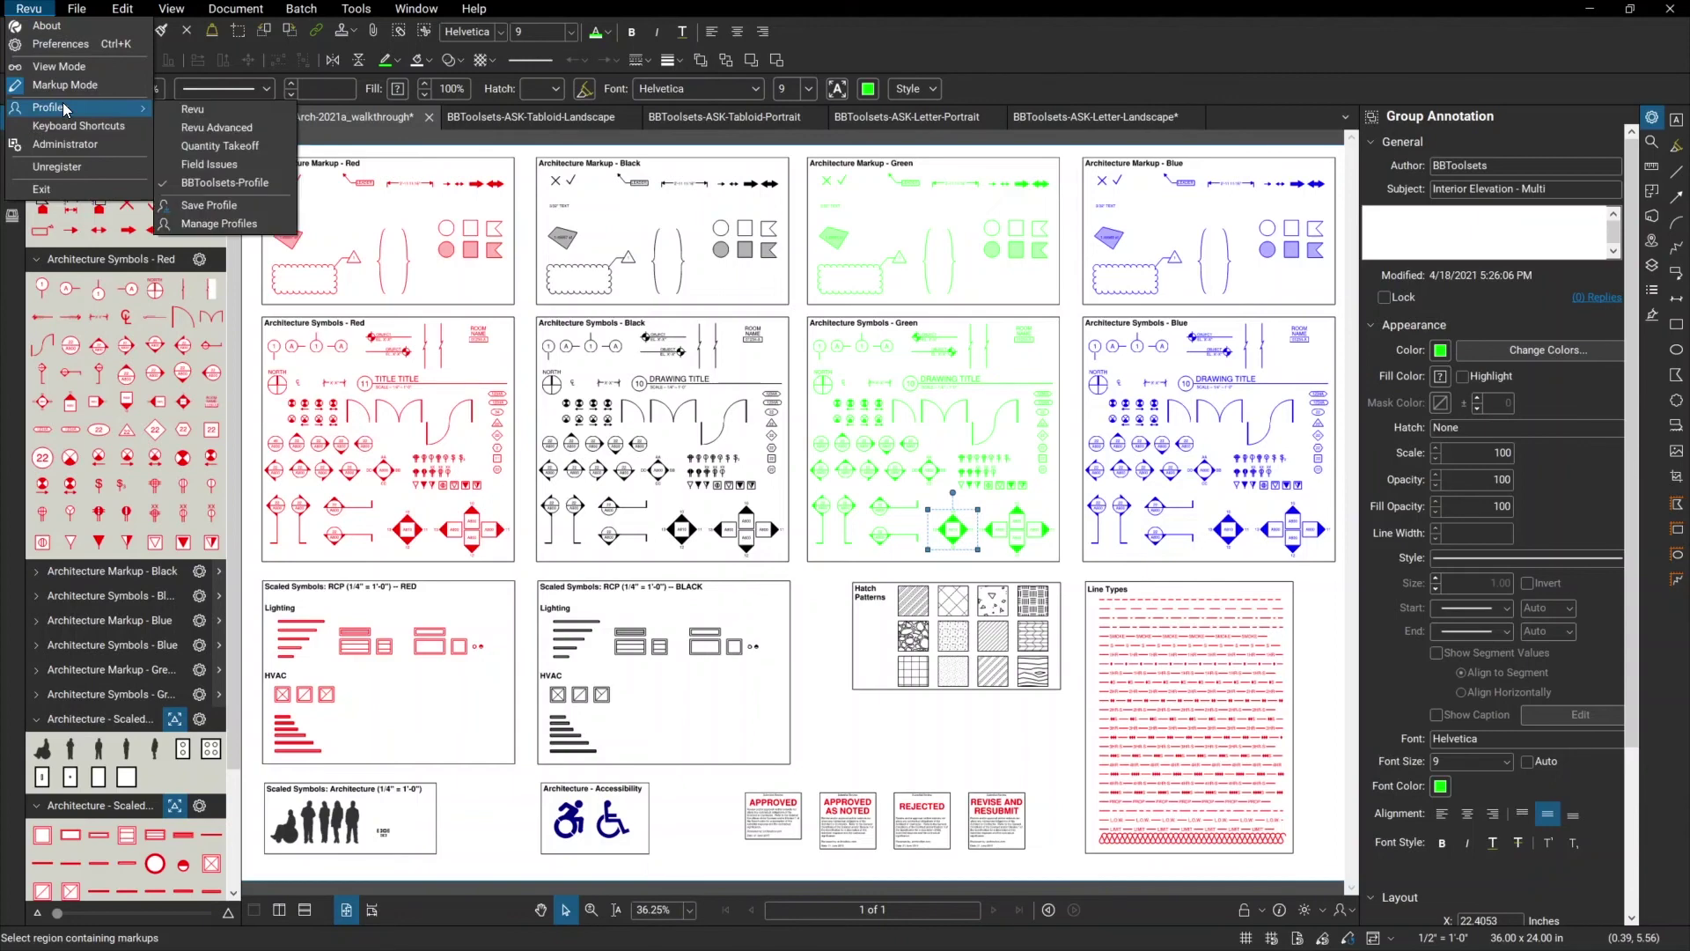
pyautogui.click(240, 184)
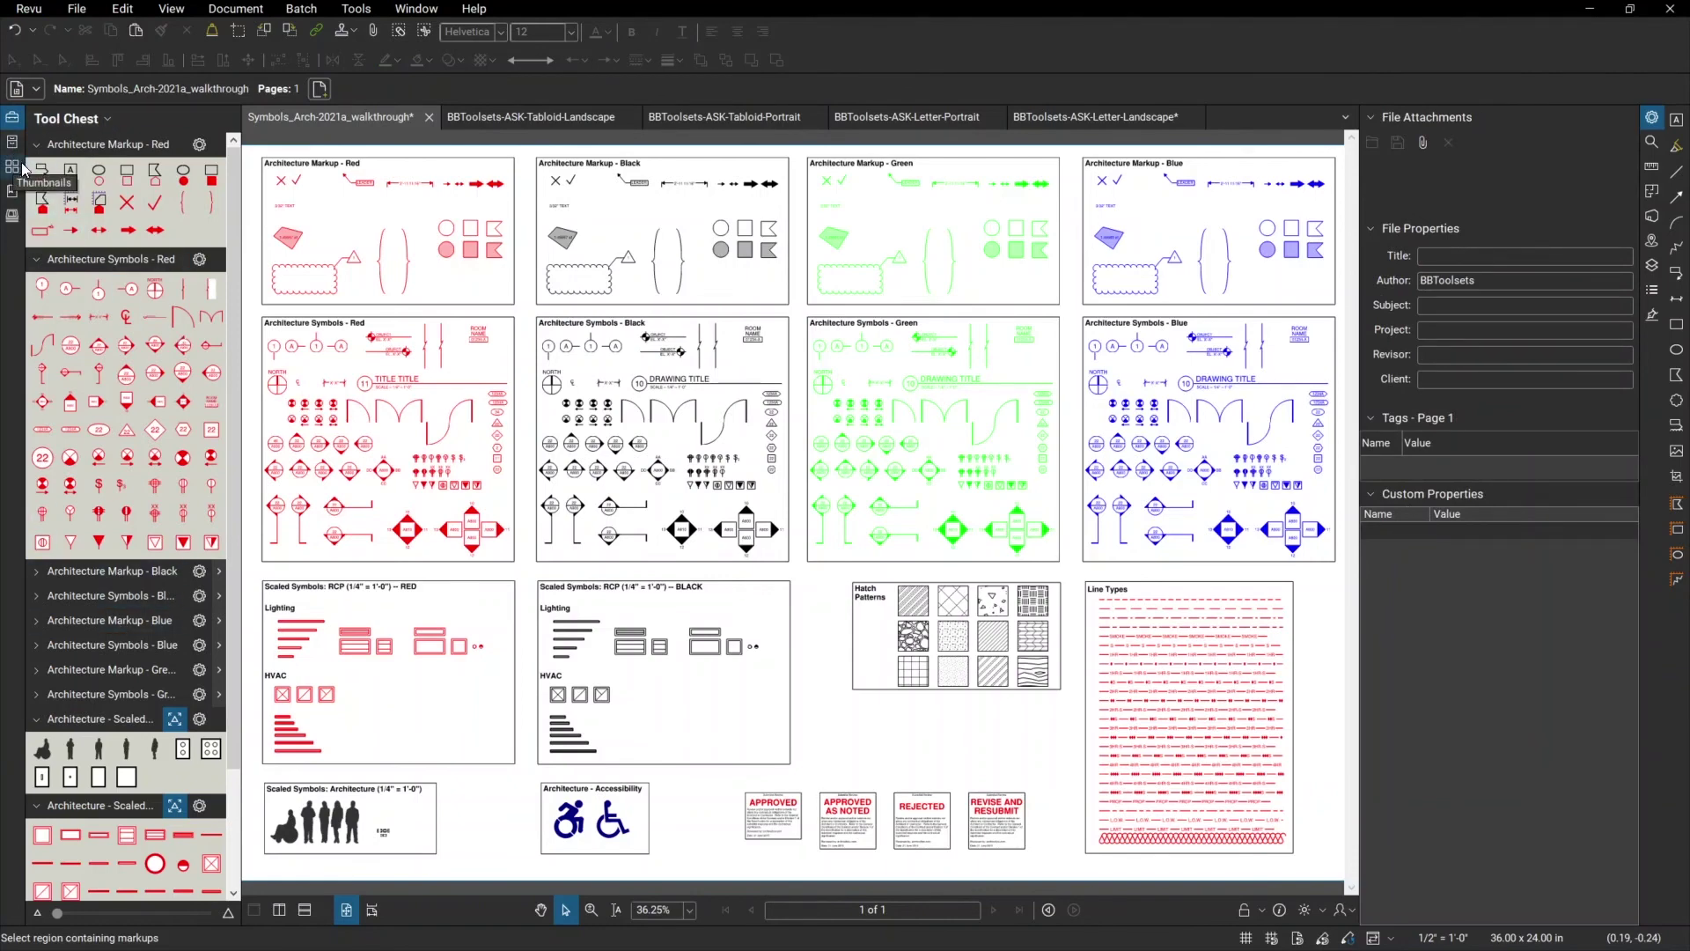
pyautogui.click(1530, 383)
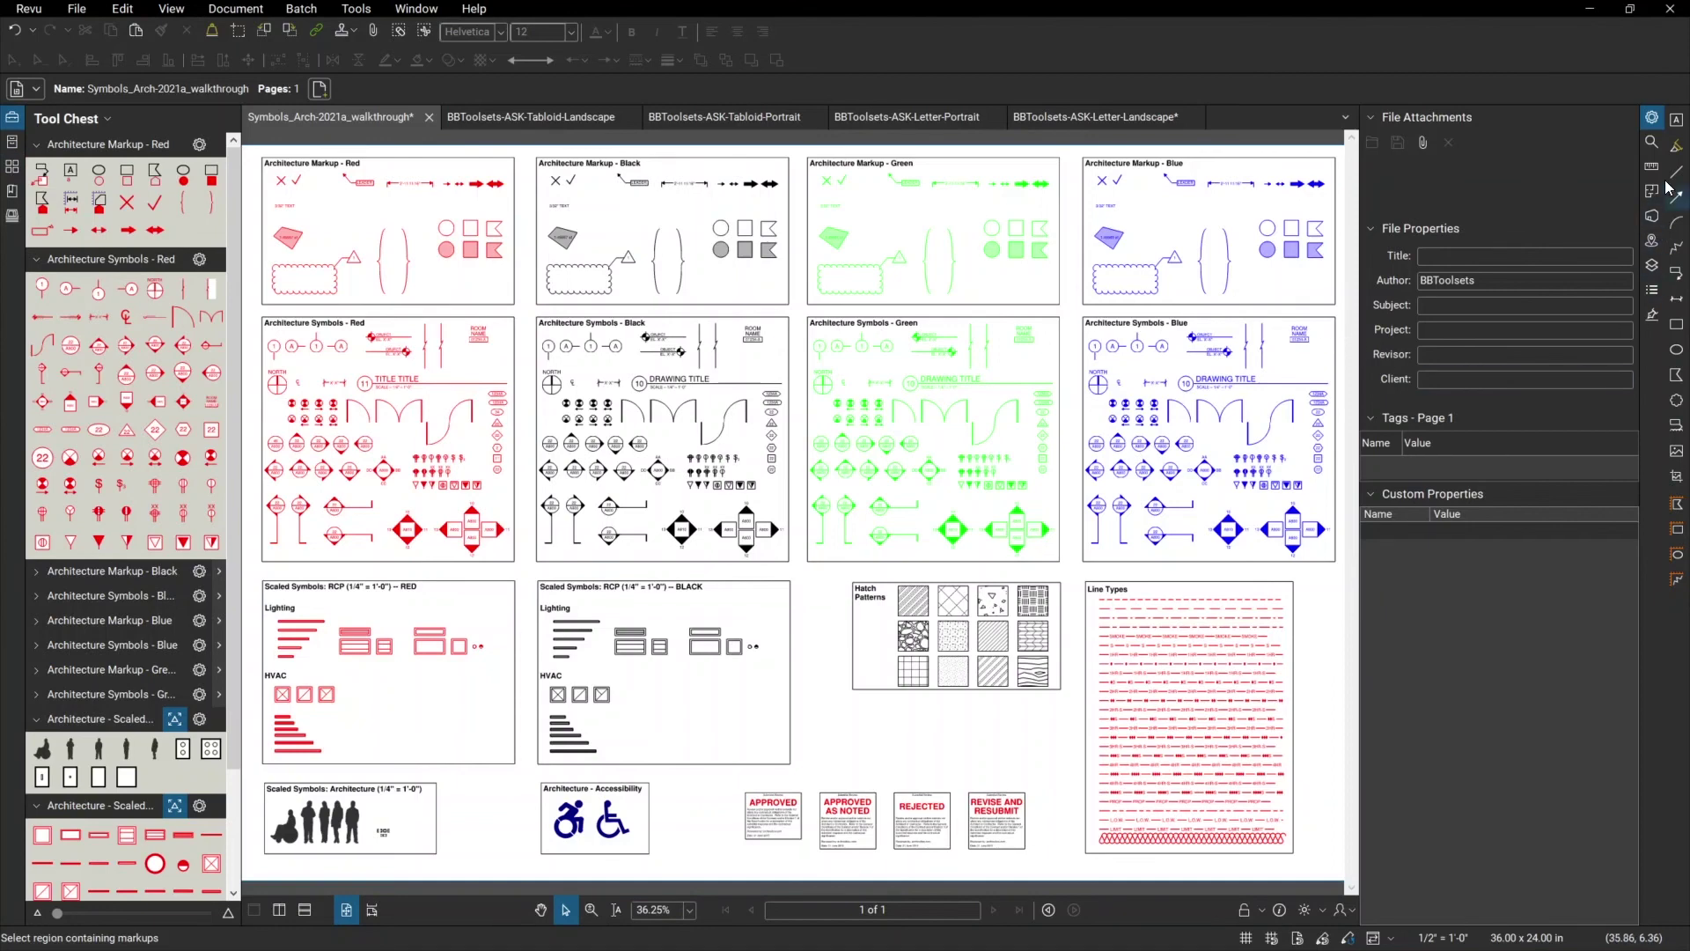